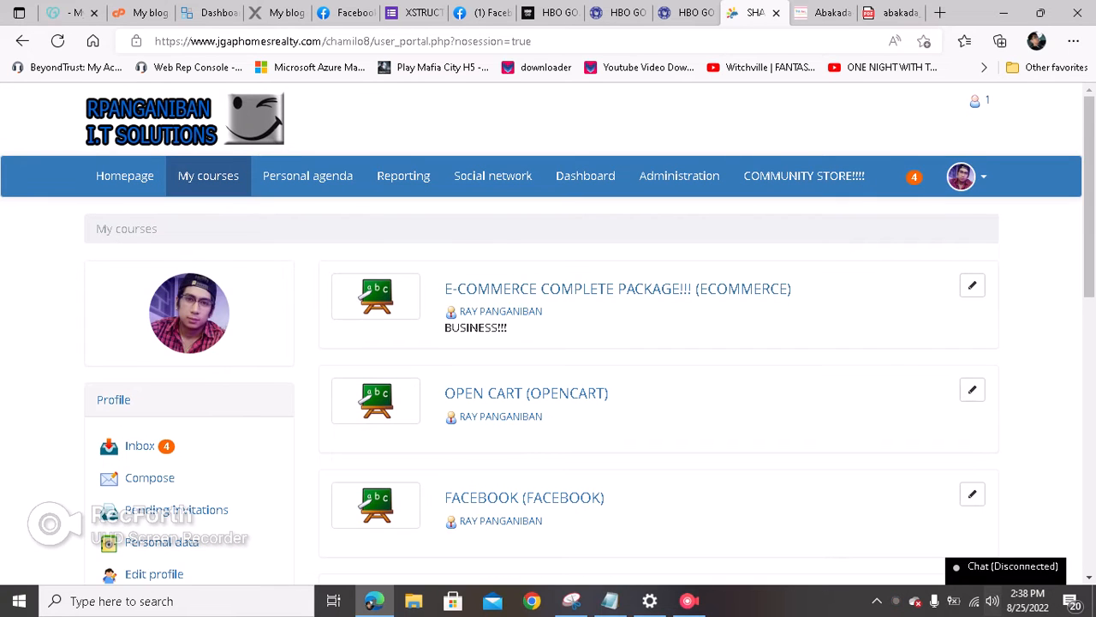
scroll(377, 308, "down", 4)
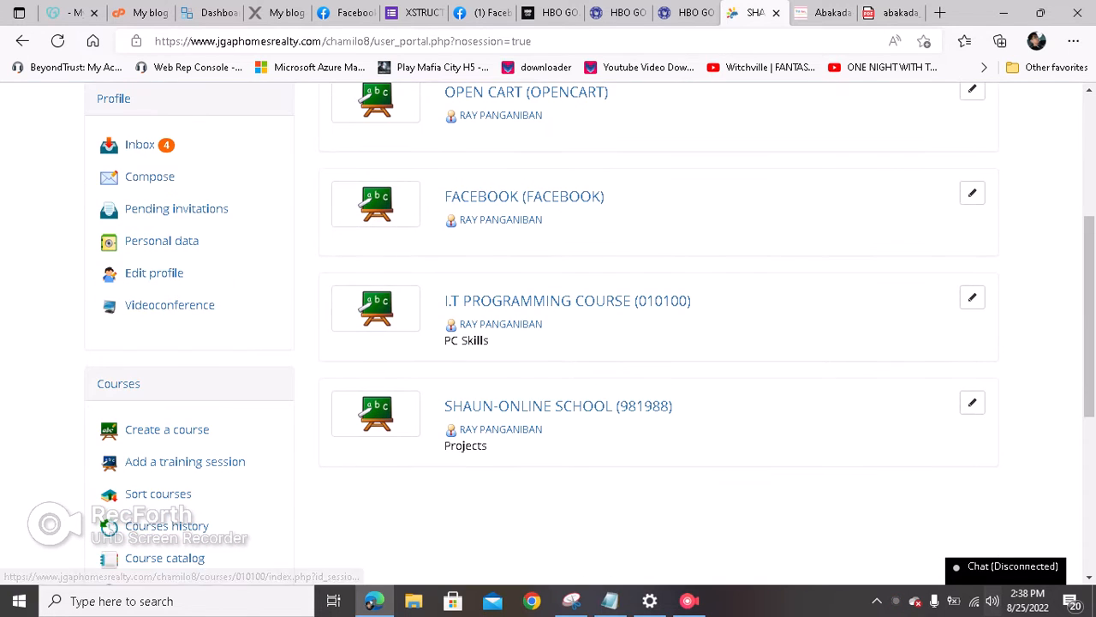
scroll(377, 308, "up", 1)
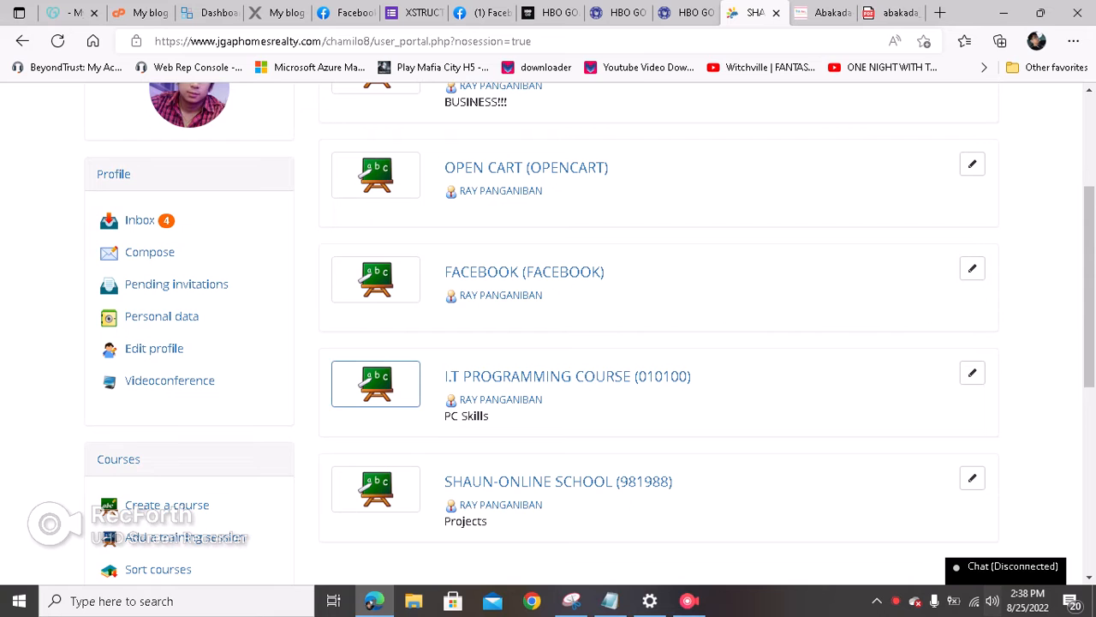
left_click(167, 504)
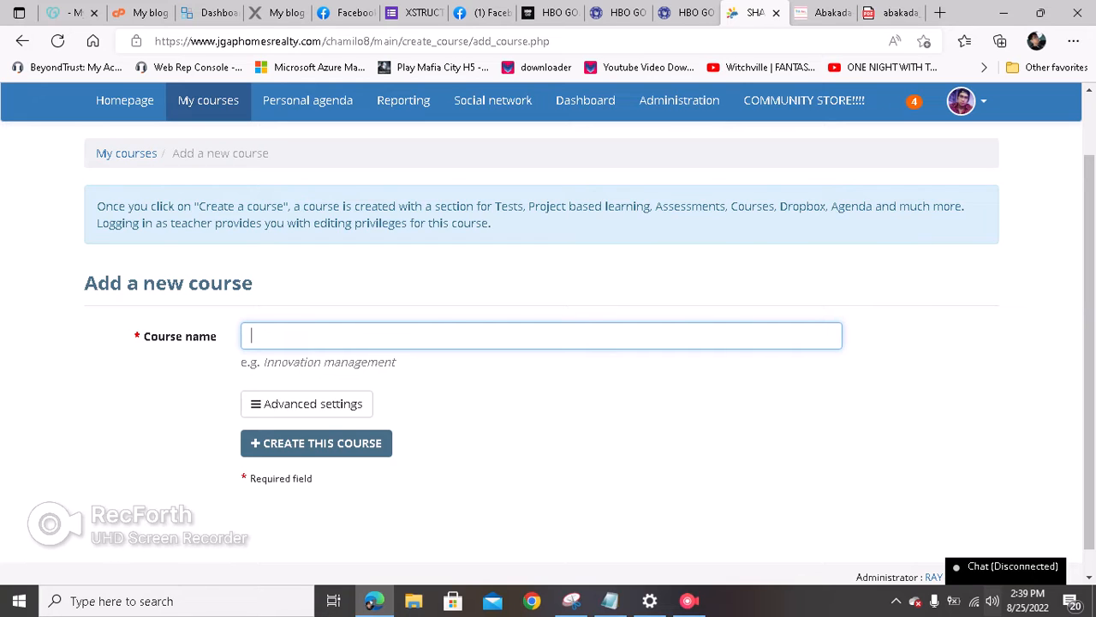
type("PRODEDURE")
key("BackSpace")
key("BackSpace")
key("BackSpace")
key("BackSpace")
key("BackSpace")
key("BackSpace")
type("CEDURE")
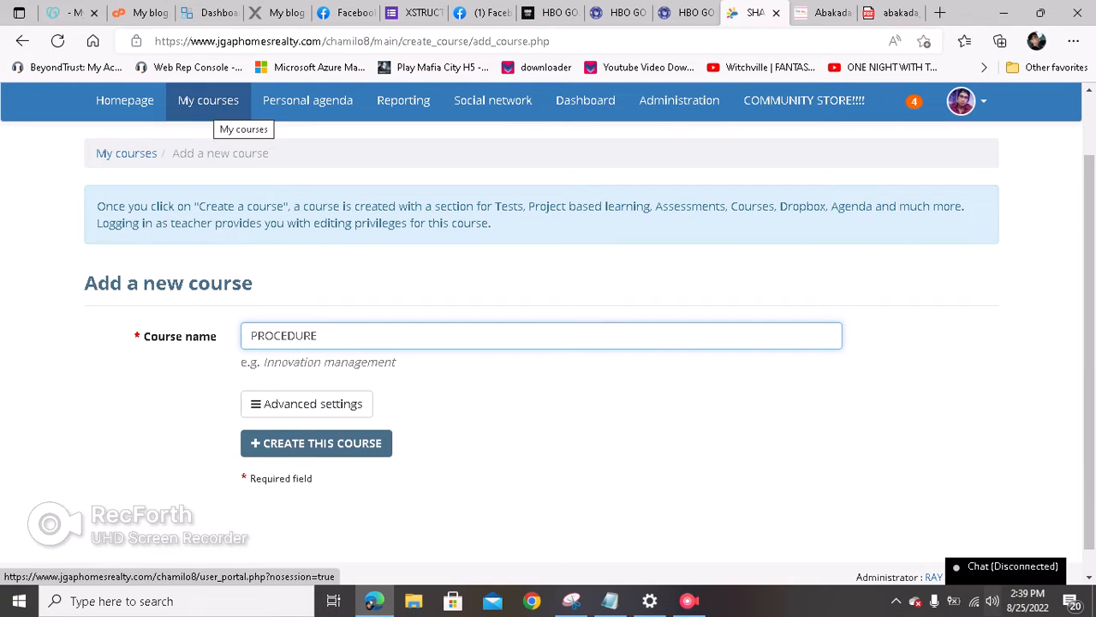
left_click(208, 103)
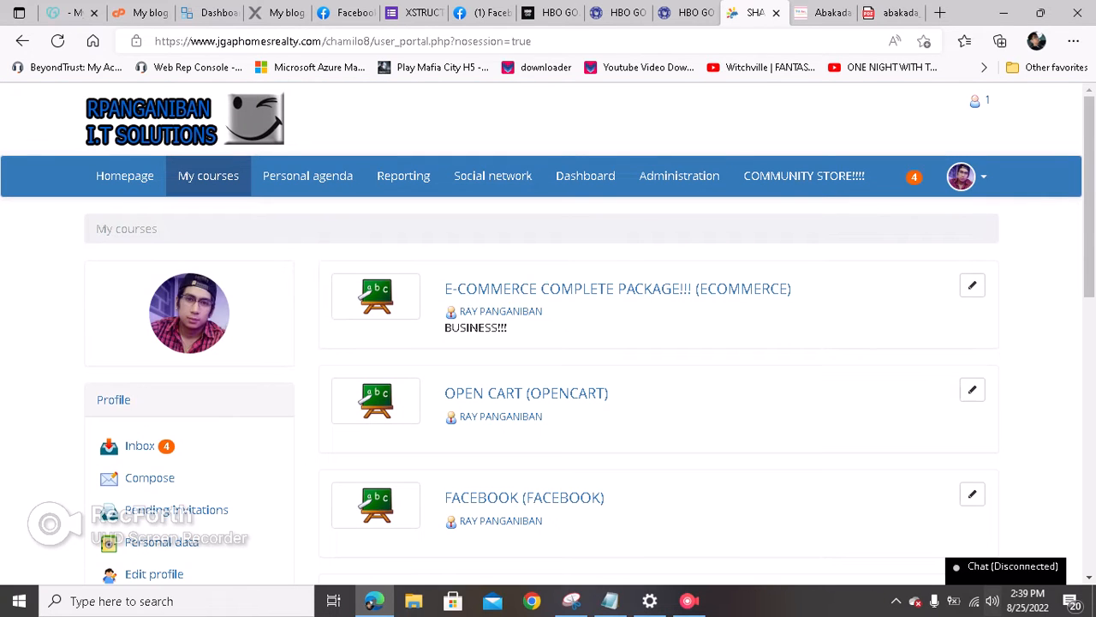
Open the SHAUN-ONLINE SCHOOL course from the course list and go to its Course description tool.
scroll(548, 343, "down", 2)
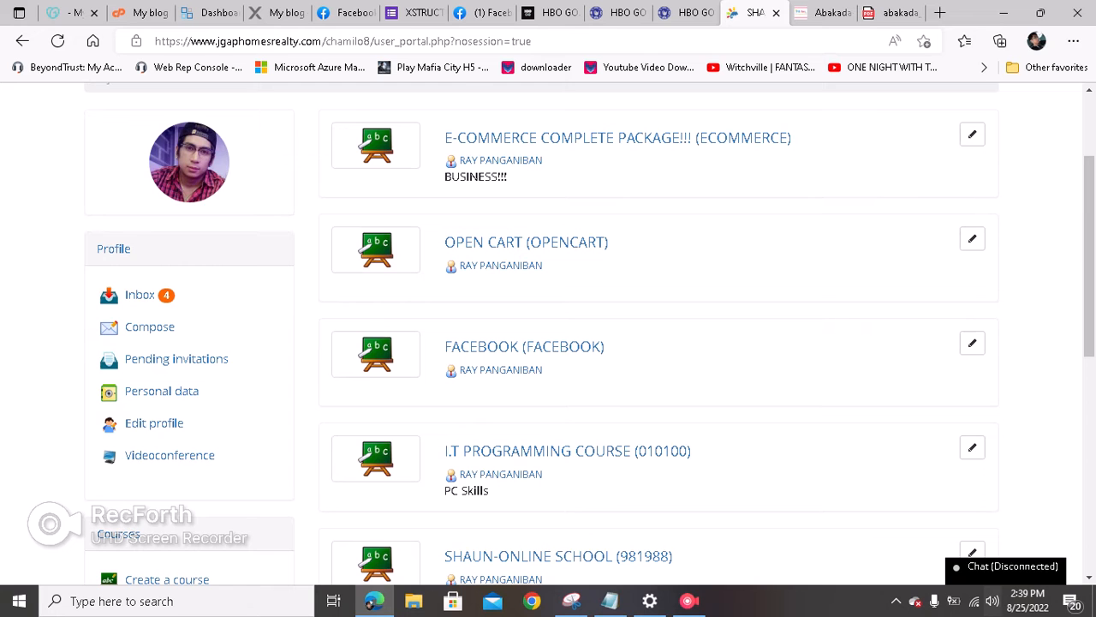
scroll(558, 406, "down", 2)
left_click(558, 406)
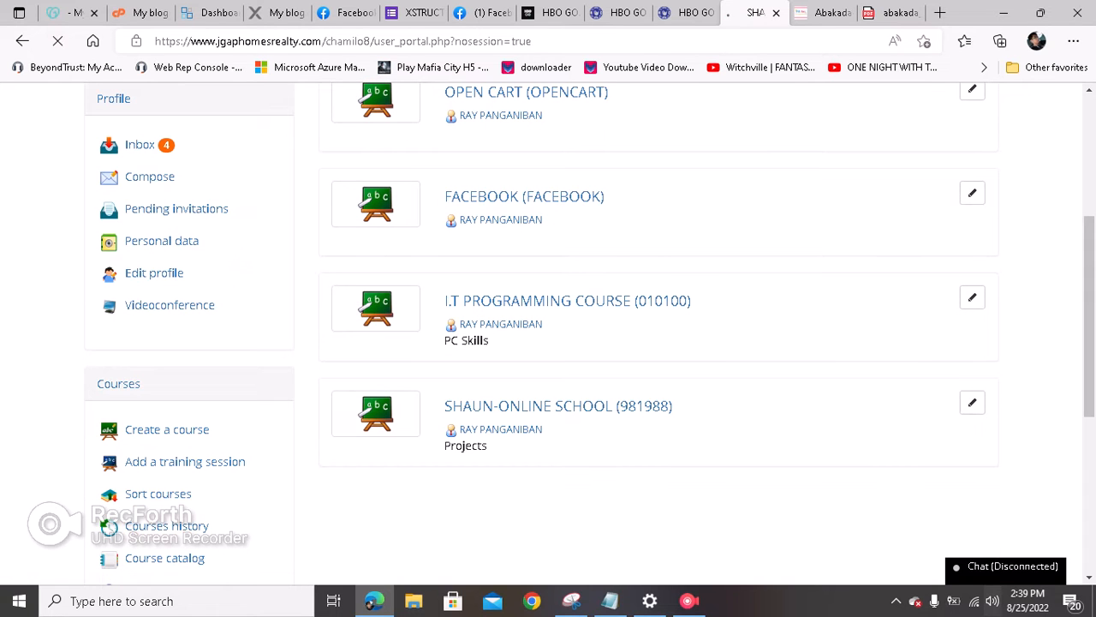
scroll(548, 343, "down", 2)
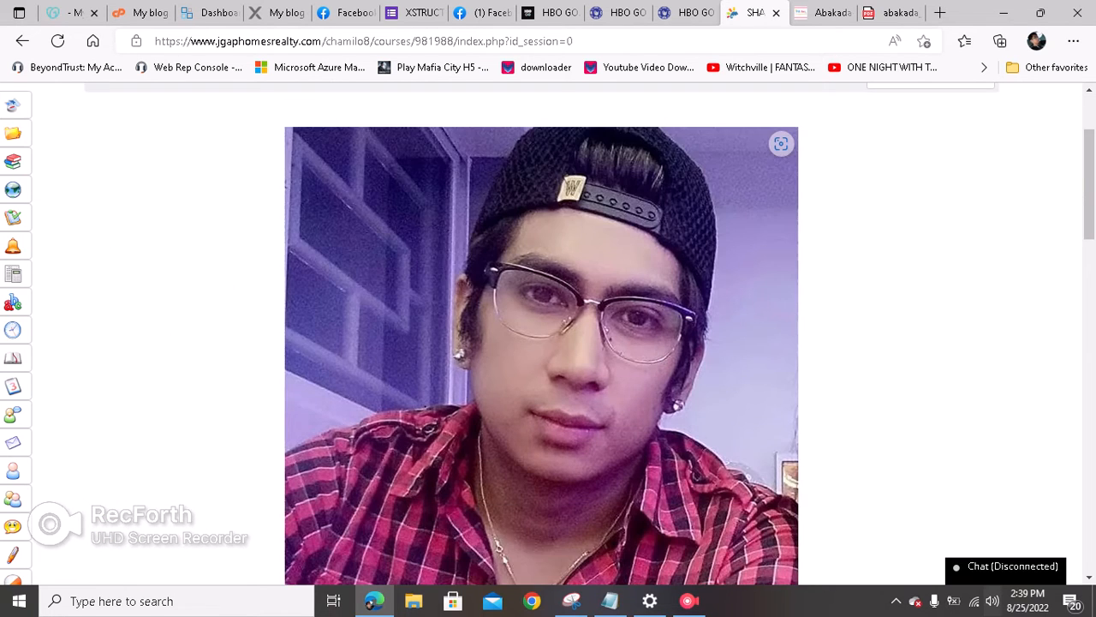
scroll(548, 343, "down", 4)
scroll(548, 342, "down", 3)
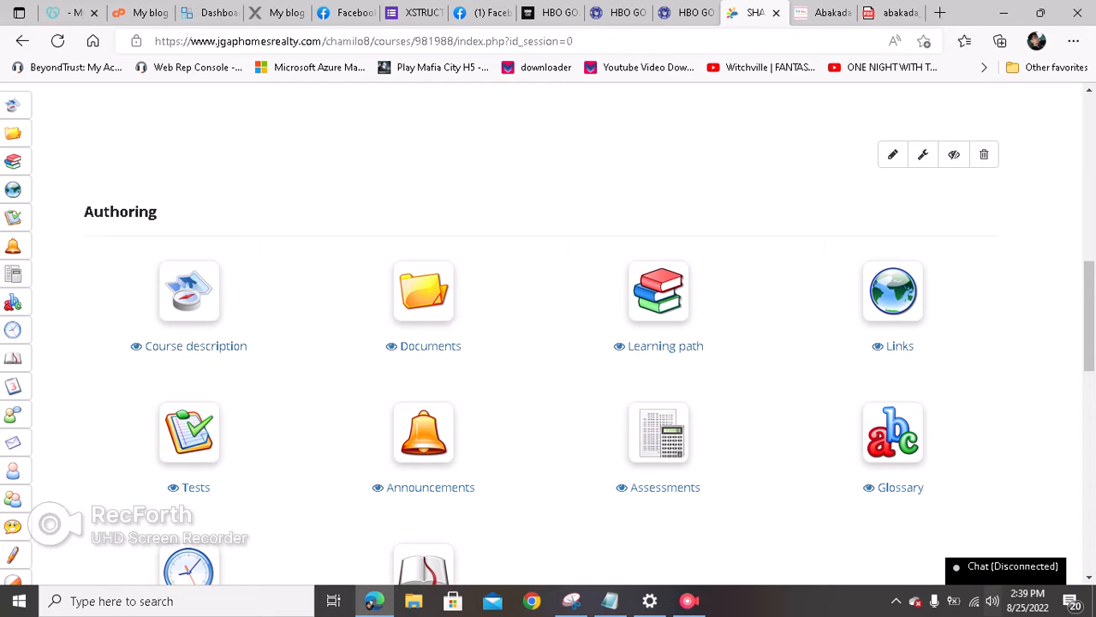
scroll(548, 343, "up", 6)
scroll(548, 343, "down", 5)
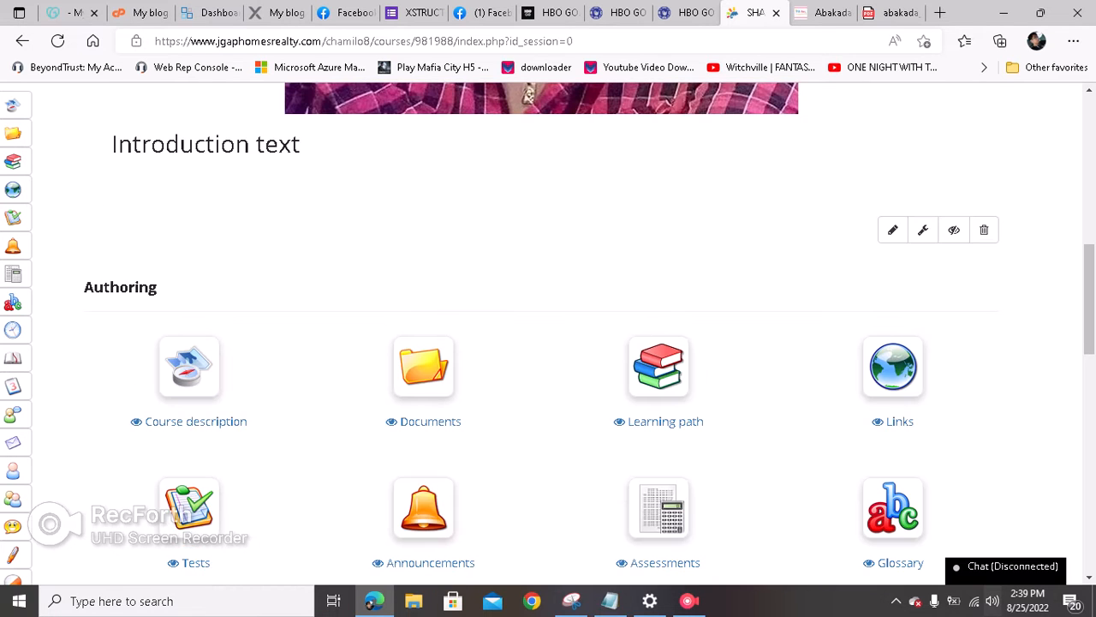
left_click(189, 367)
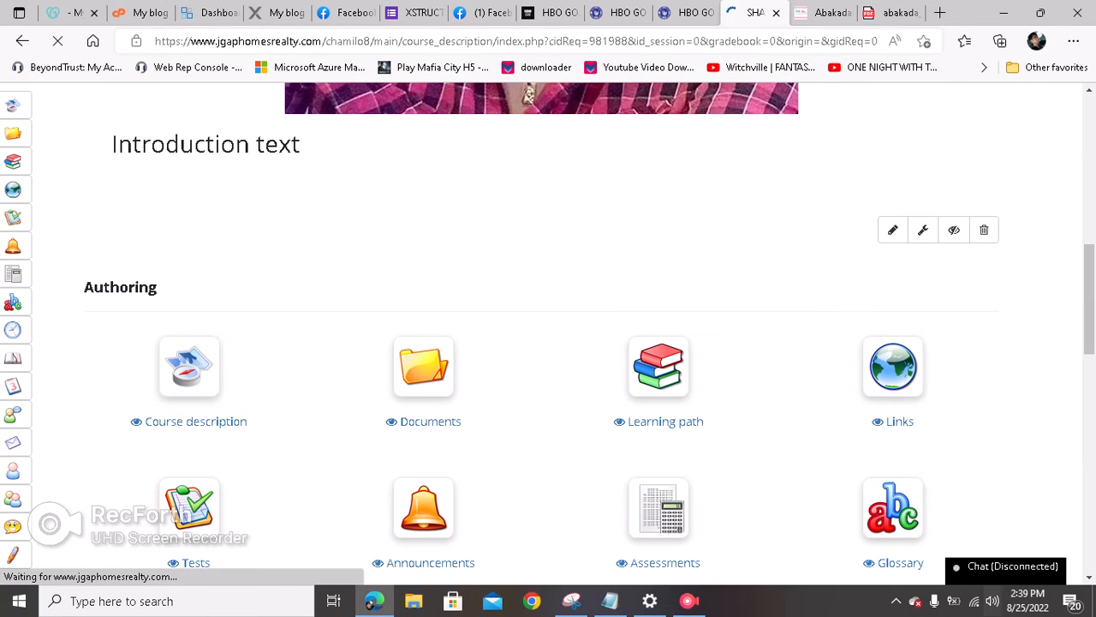
Review the existing SHAUN-ONLINE CAMPUS and RP-CAMPUS descriptions, including the Objectives entry's edit form.
scroll(548, 342, "down", 3)
scroll(548, 342, "up", 1)
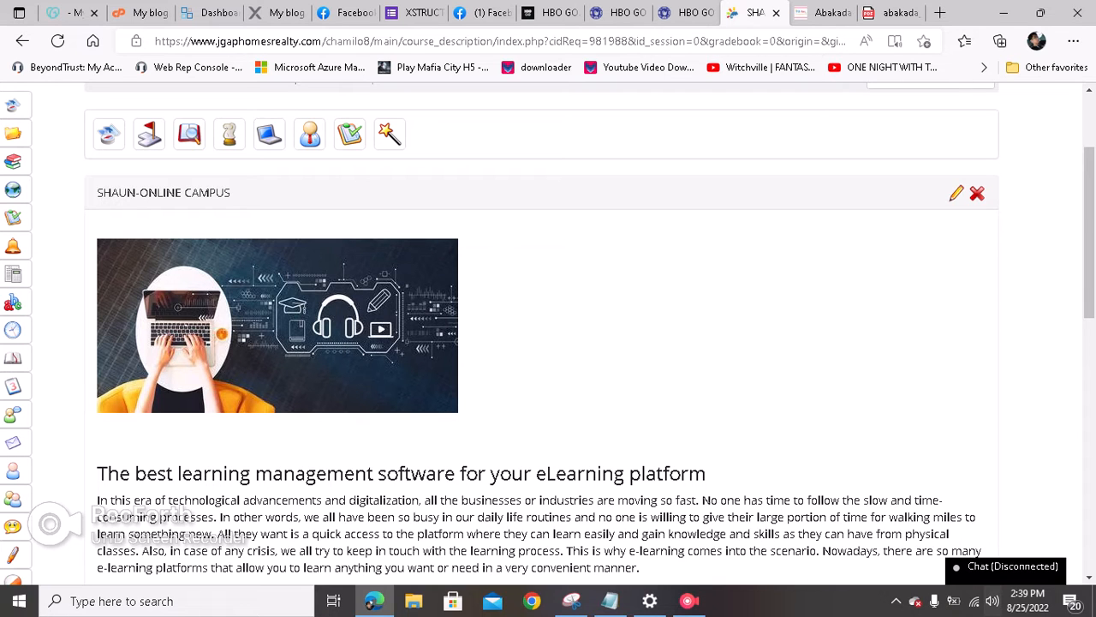
scroll(549, 343, "down", 1)
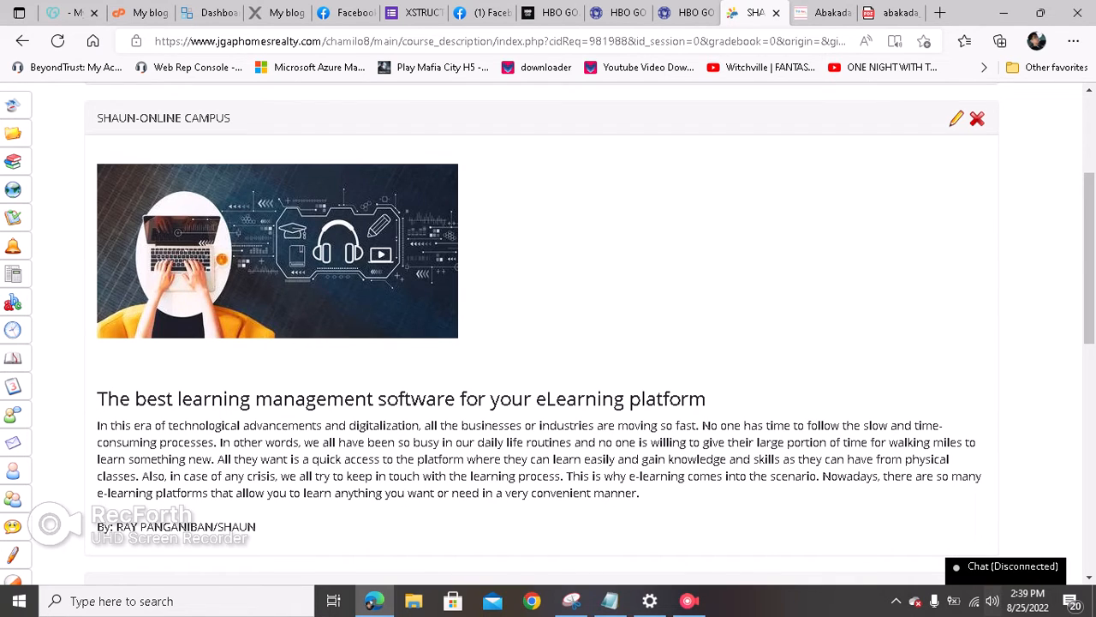
scroll(434, 516, "down", 5)
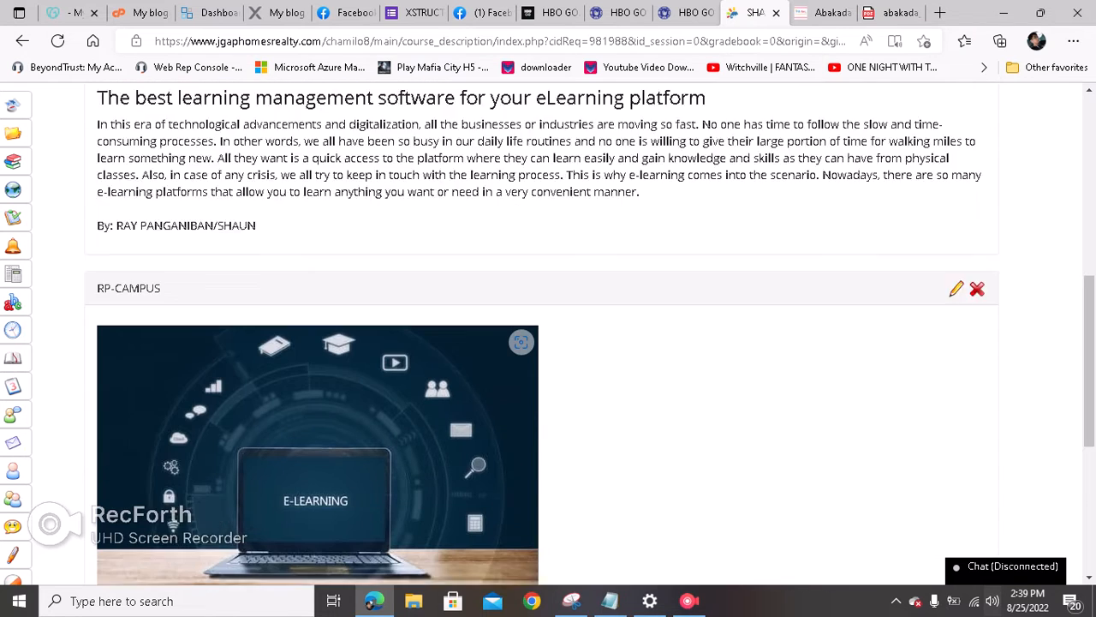
scroll(548, 342, "down", 3)
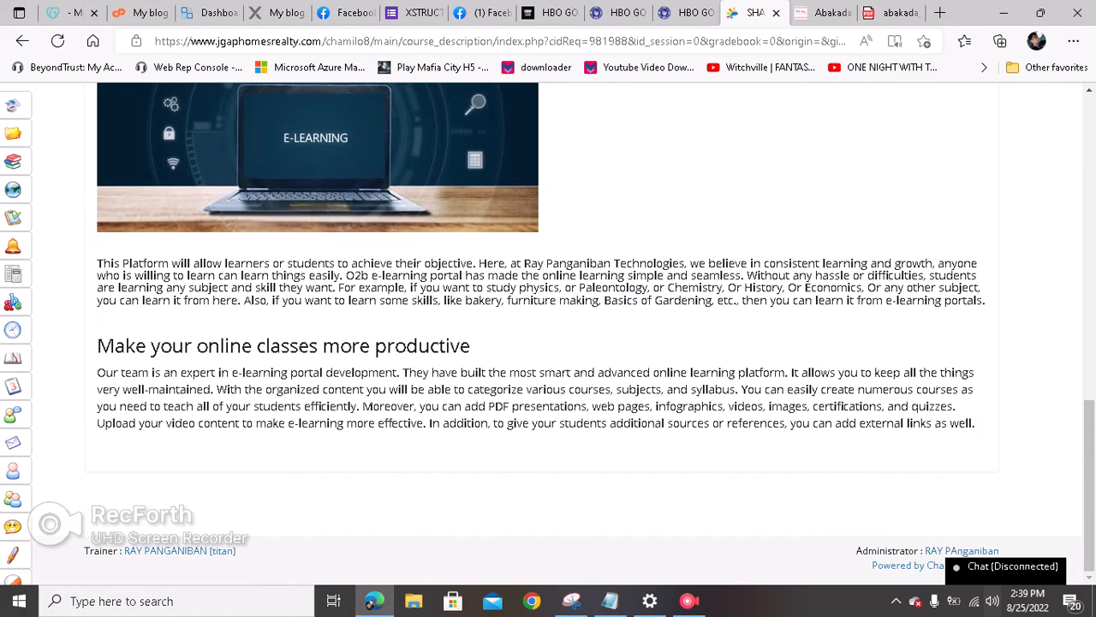
scroll(189, 284, "up", 10)
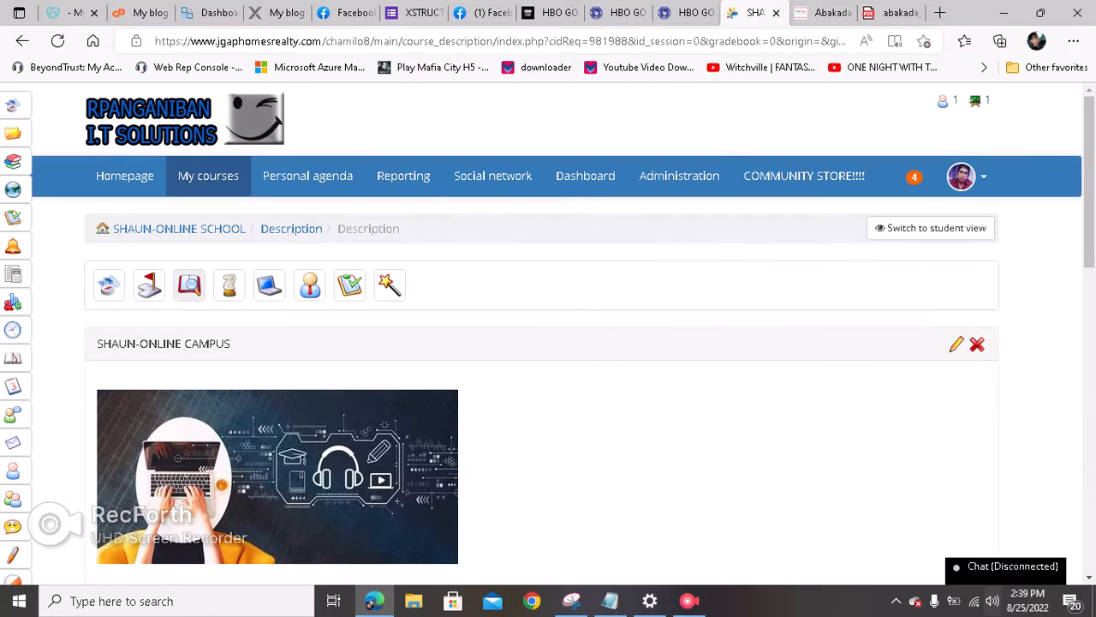
left_click(149, 286)
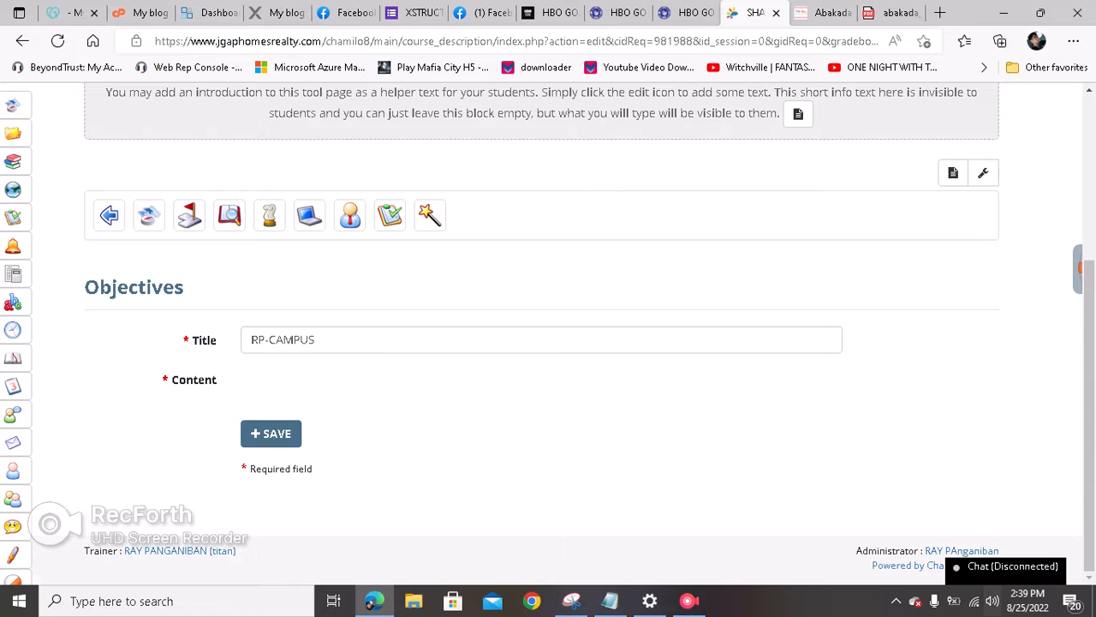
scroll(542, 304, "down", 6)
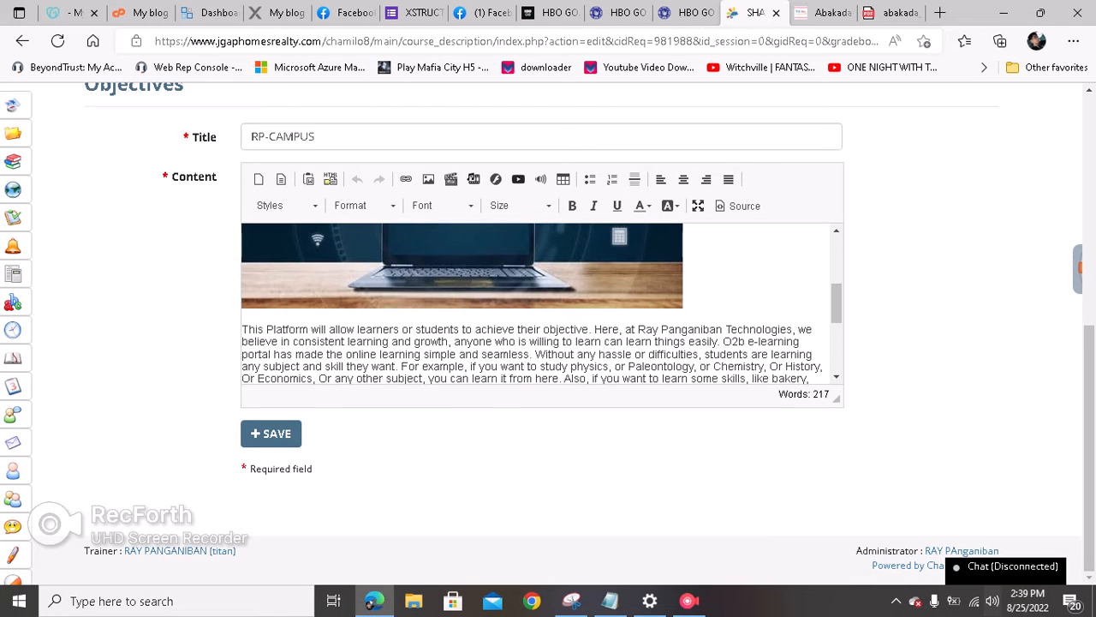
scroll(541, 334, "up", 5)
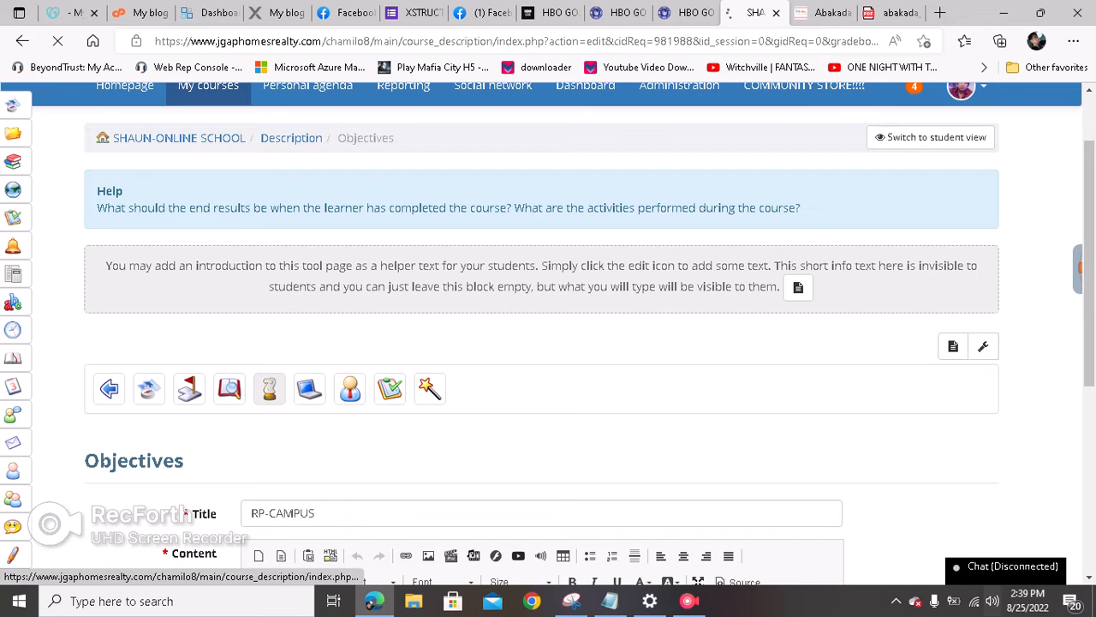
Start a Topics entry in the course description and title it "HOW TO USE OUR PORTAL DEMO".
left_click(230, 388)
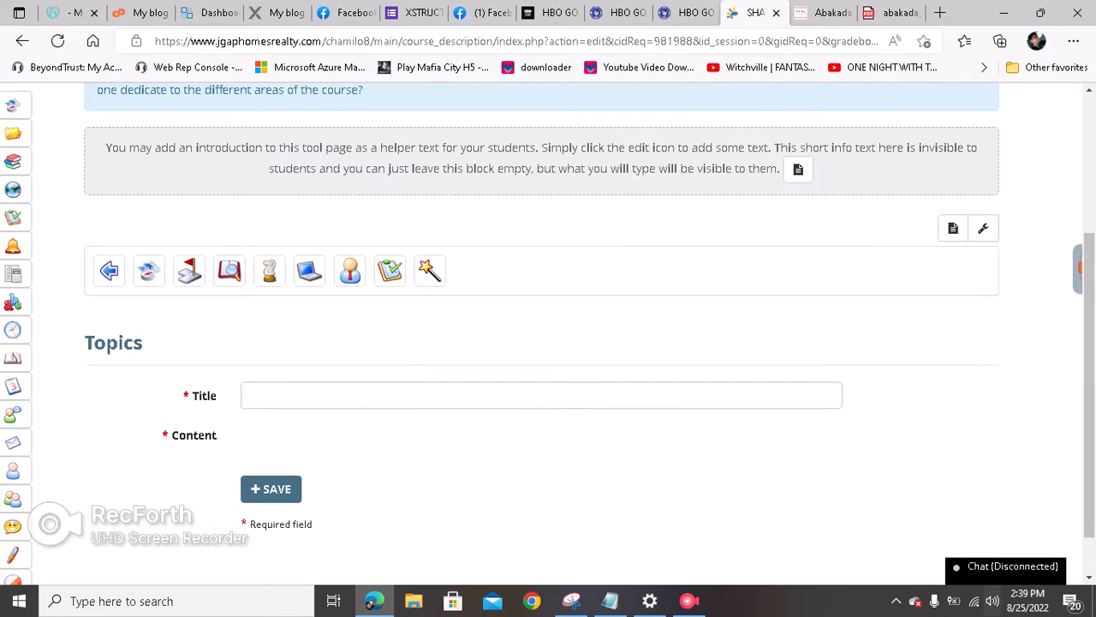
scroll(541, 334, "down", 4)
scroll(541, 334, "up", 1)
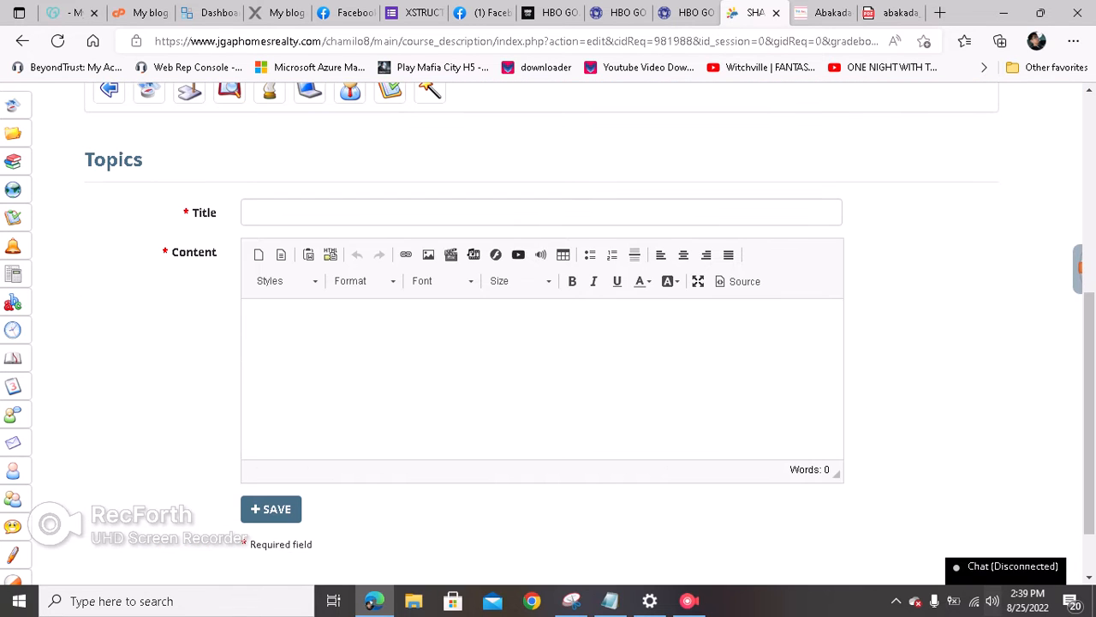
left_click(411, 343)
left_click(541, 212)
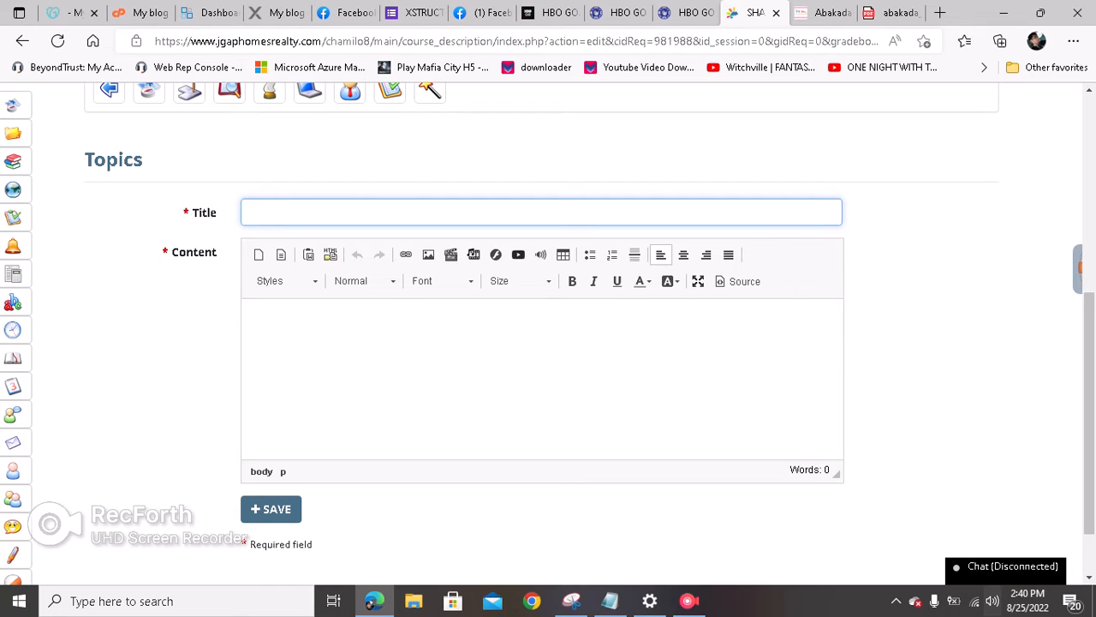
type("T")
key("BackSpace")
type("HOW tTO USE OUR PORTAL ")
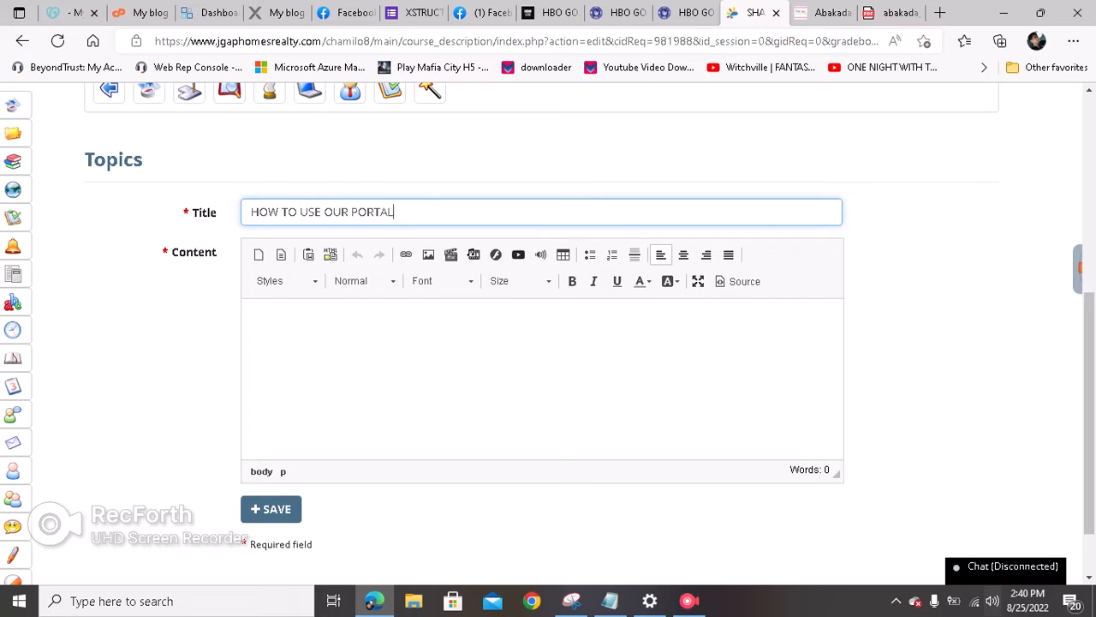
type("IN")
key("BackSpace")
key("BackSpace")
type("DEMO")
Enter "-CREATING DESCTIPTION" as the first line of the topic's content.
left_click(244, 307)
type("-")
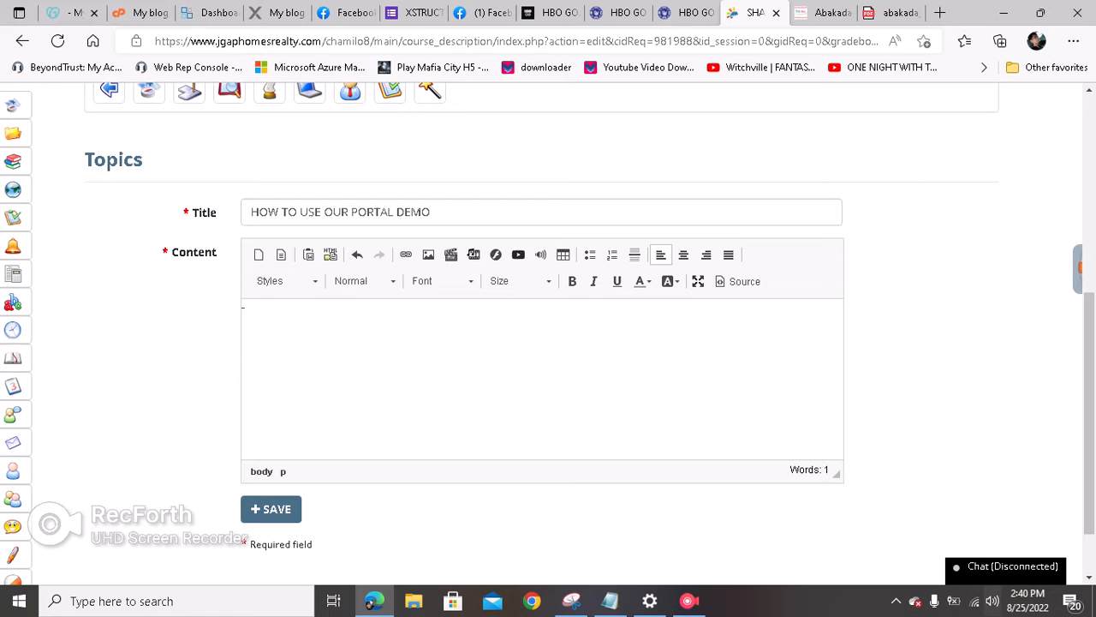
type("CREATING")
scroll(548, 342, "up", 4)
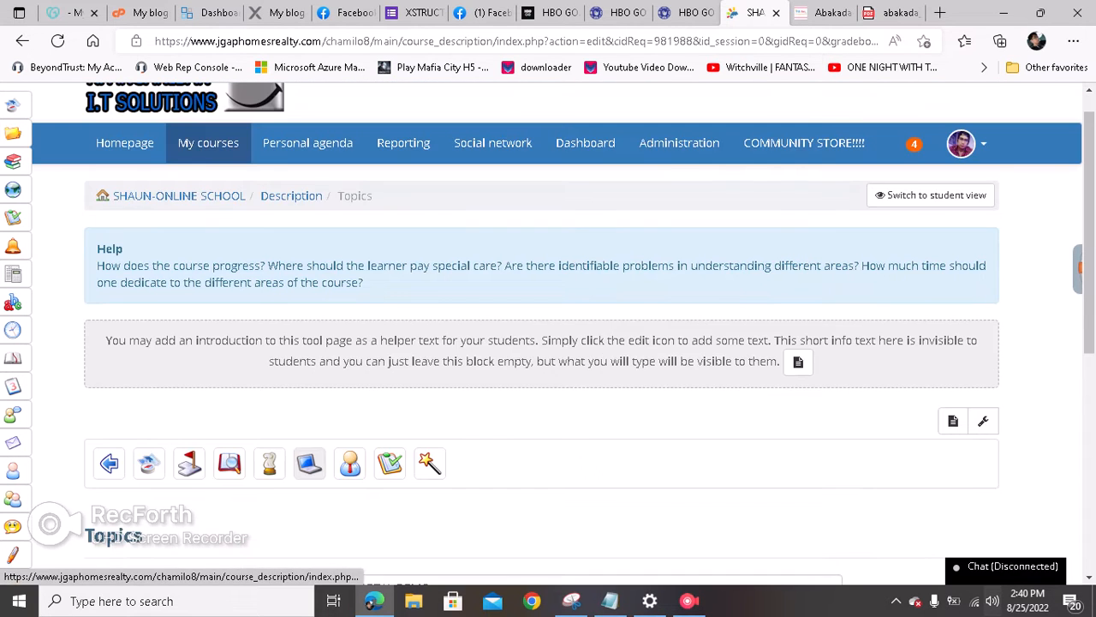
scroll(149, 391, "down", 2)
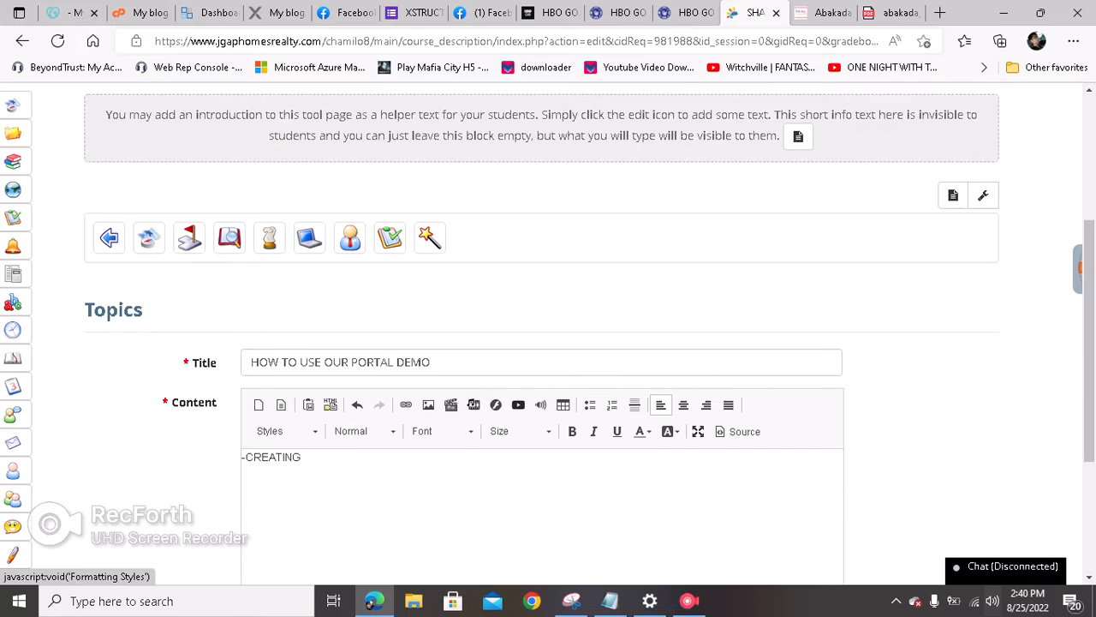
type("DESC")
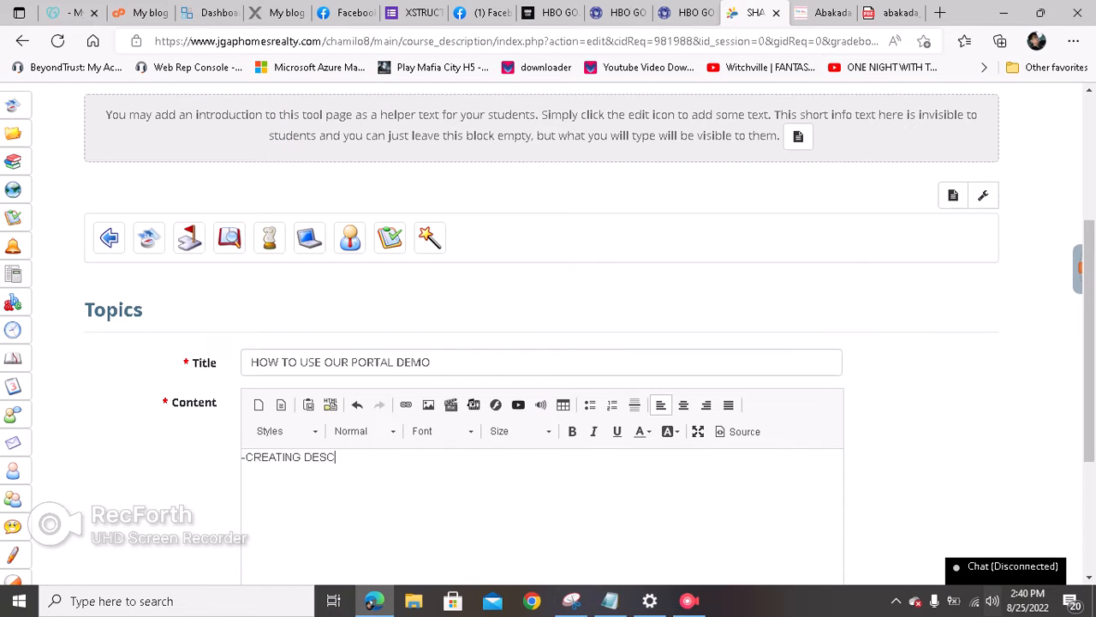
type("TIPTION")
Add the lines "-ADDING OF MODULES" and "-CREATING EXAMS" below the first line of the topic's content.
type("-")
type("ADDING OF")
type(" MO")
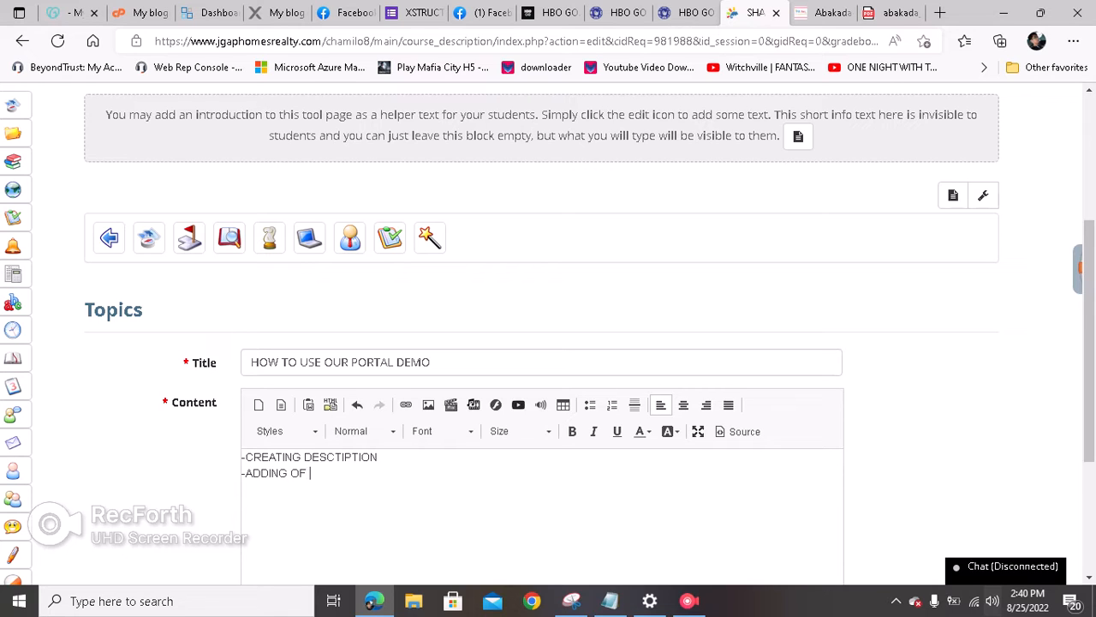
type("DULES-ECA=")
key("BackSpace")
key("BackSpace")
key("BackSpace")
key("BackSpace")
type("CREATING E")
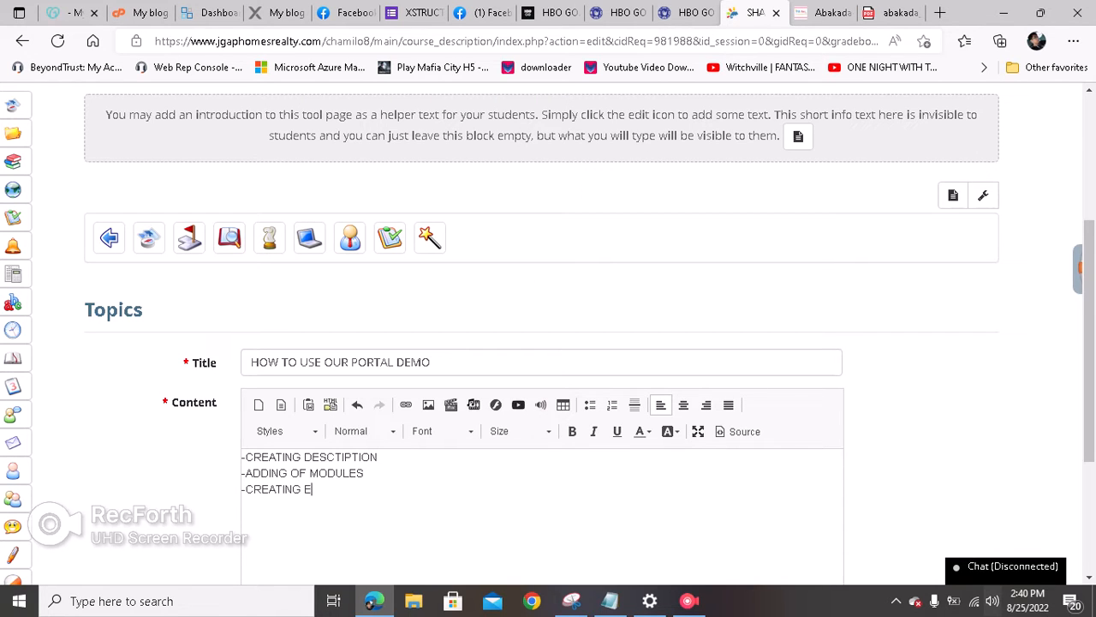
type("XAMS")
Save the topic and check its entry on the course description page.
scroll(541, 334, "down", 2)
left_click(272, 509)
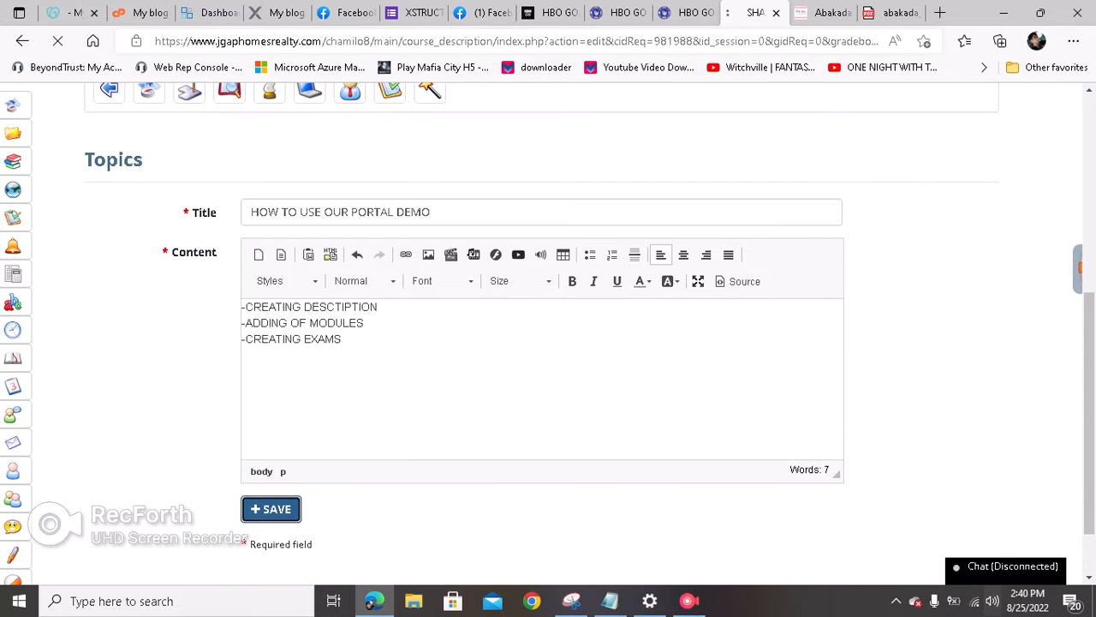
scroll(272, 509, "up", 3)
scroll(548, 334, "down", 10)
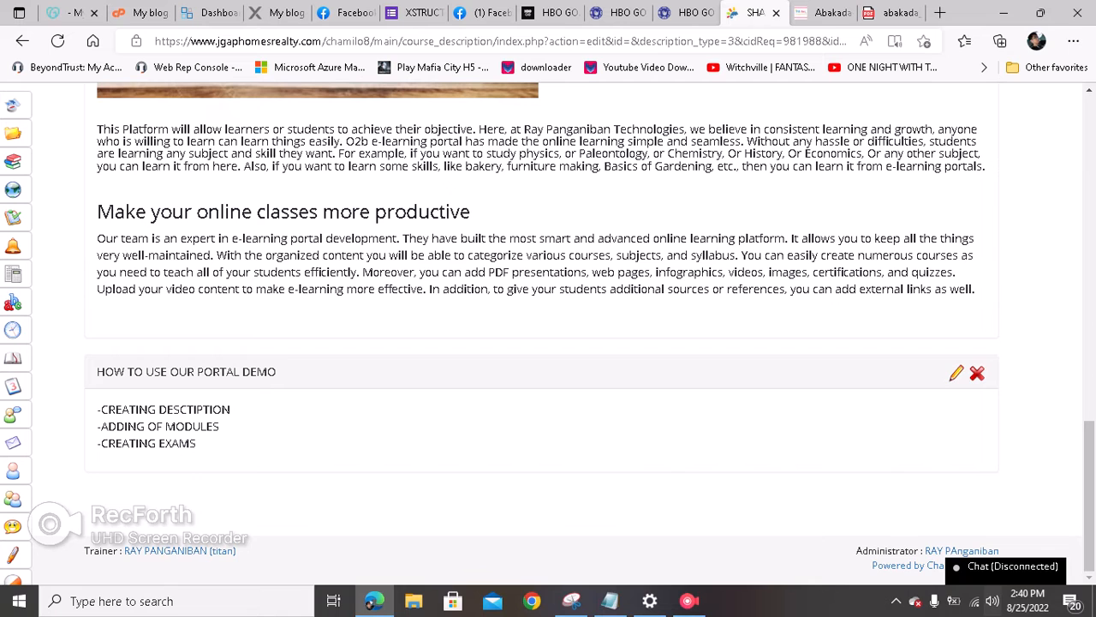
scroll(548, 334, "up", 10)
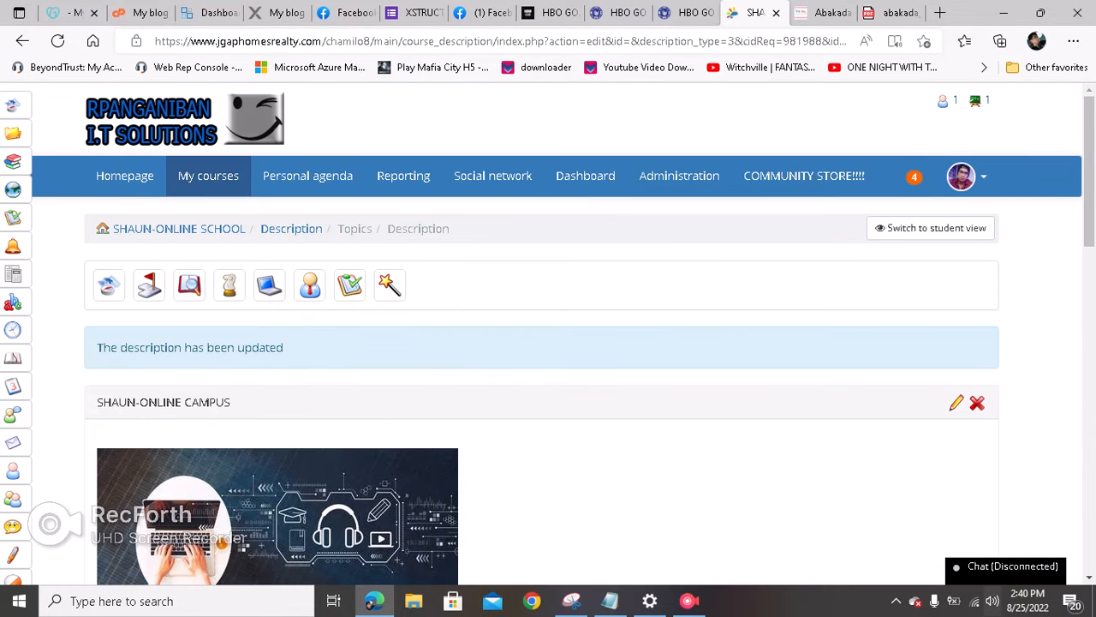
Go to the portal homepage and browse the most popular courses.
left_click(124, 176)
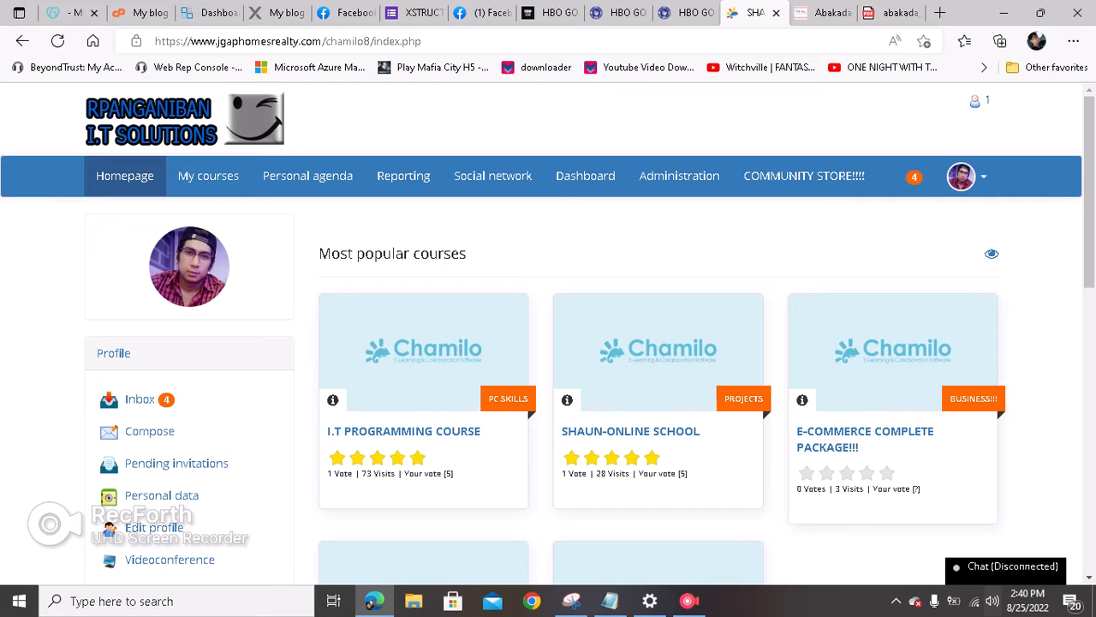
scroll(514, 249, "down", 1)
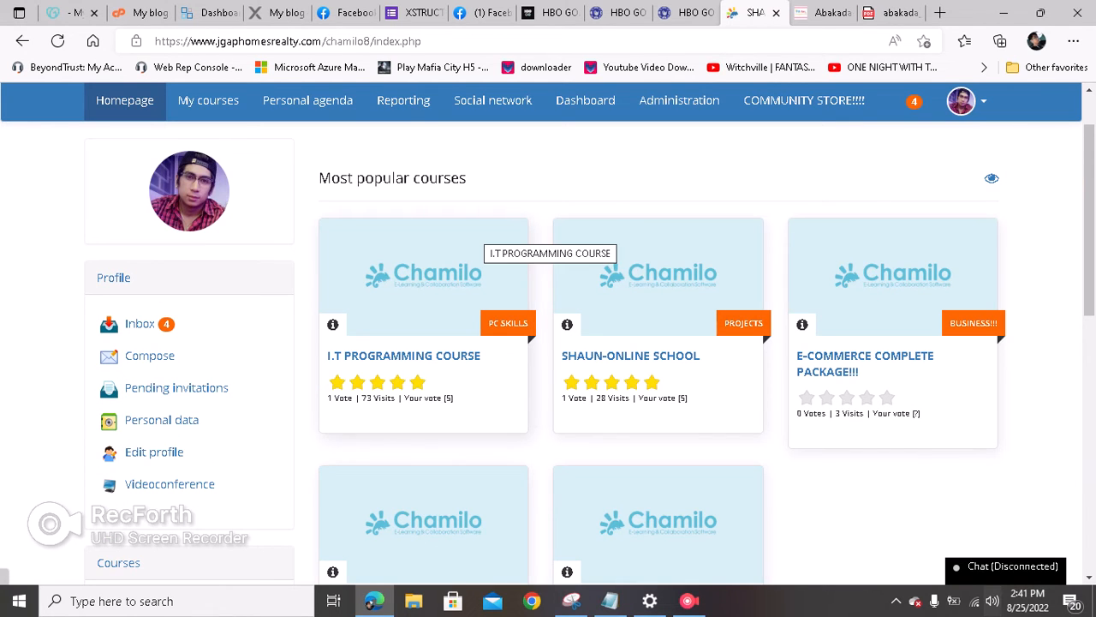
scroll(677, 291, "down", 1)
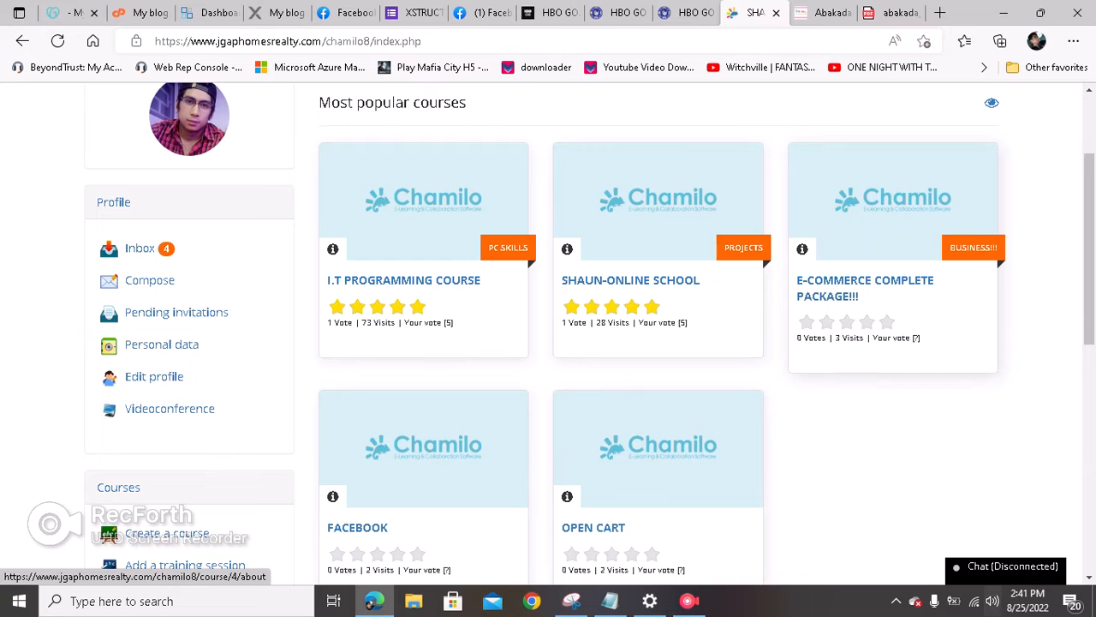
Open the SHAUN-ONLINE SCHOOL course's about page from the popular courses and read through its description.
scroll(802, 248, "down", 1)
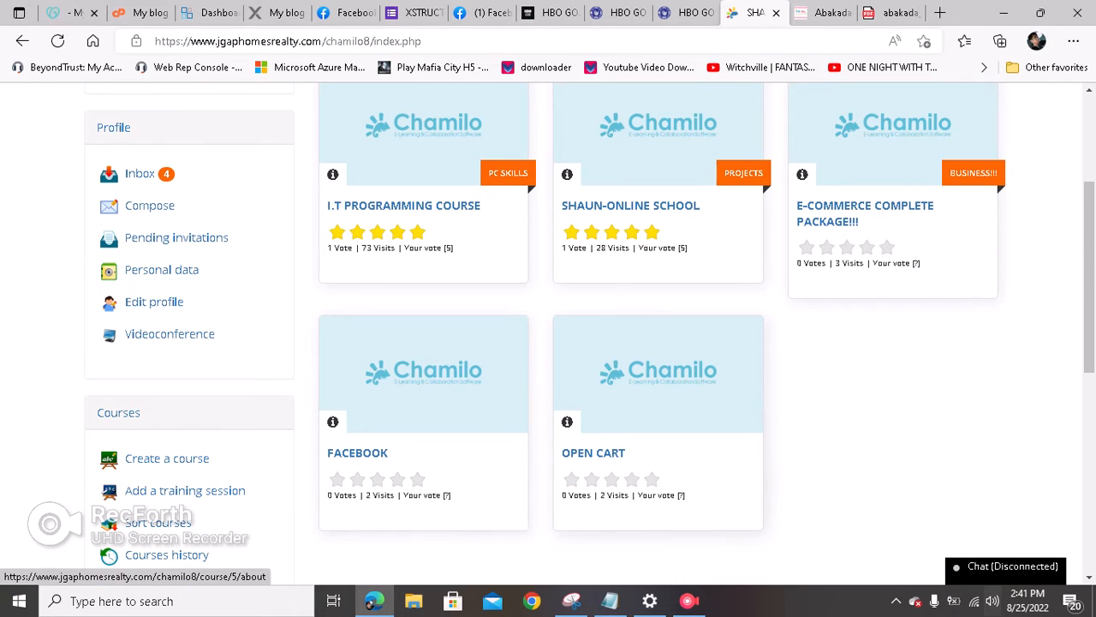
scroll(496, 402, "up", 2)
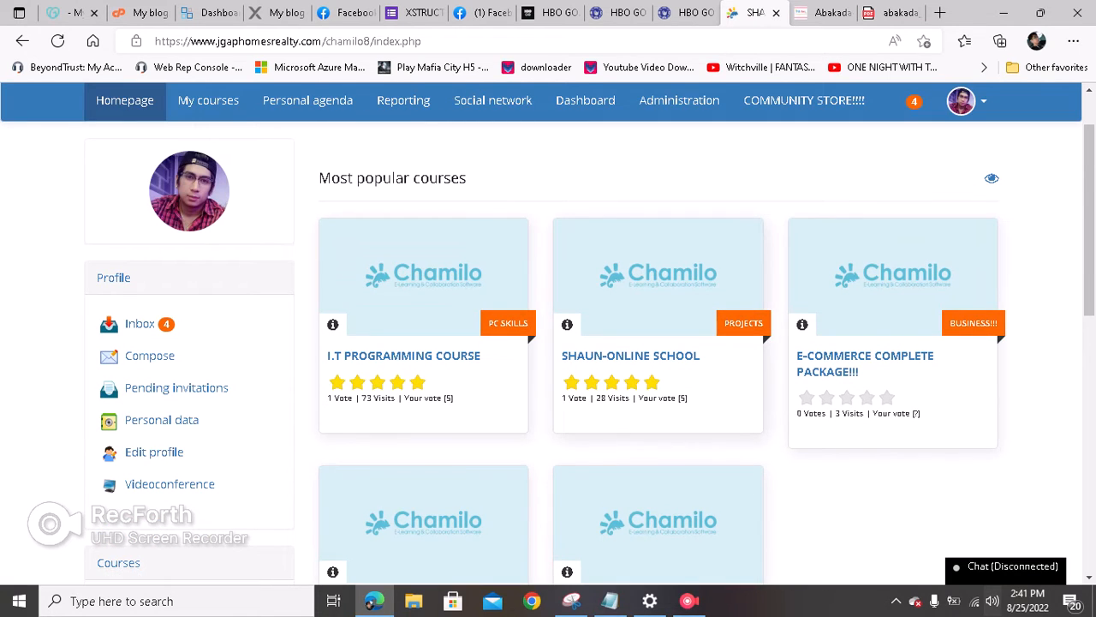
left_click(689, 300)
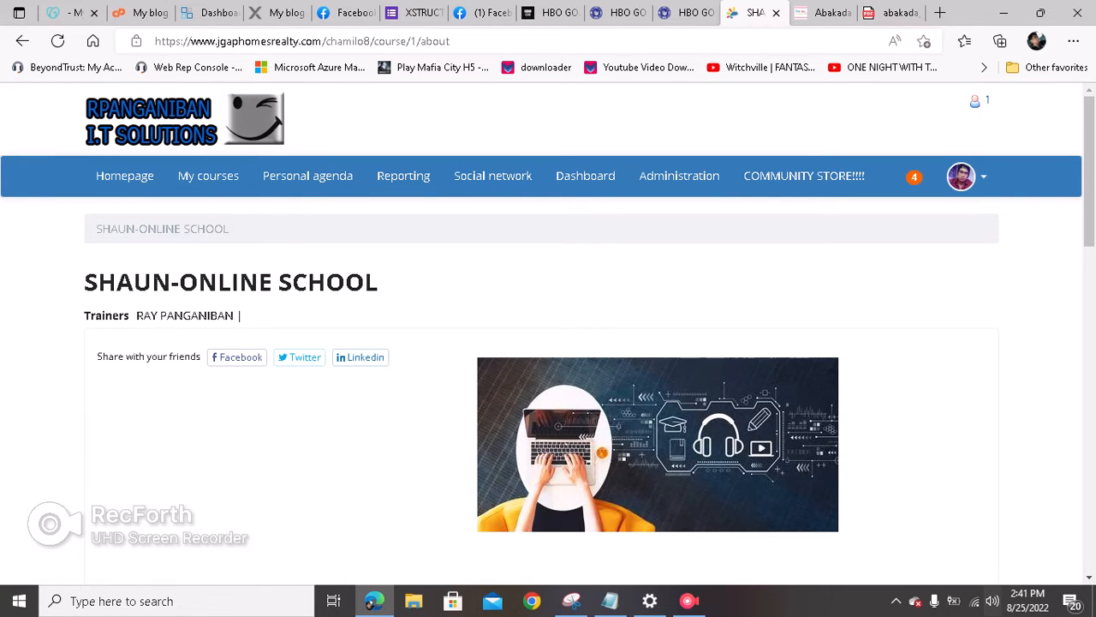
scroll(548, 343, "down", 1)
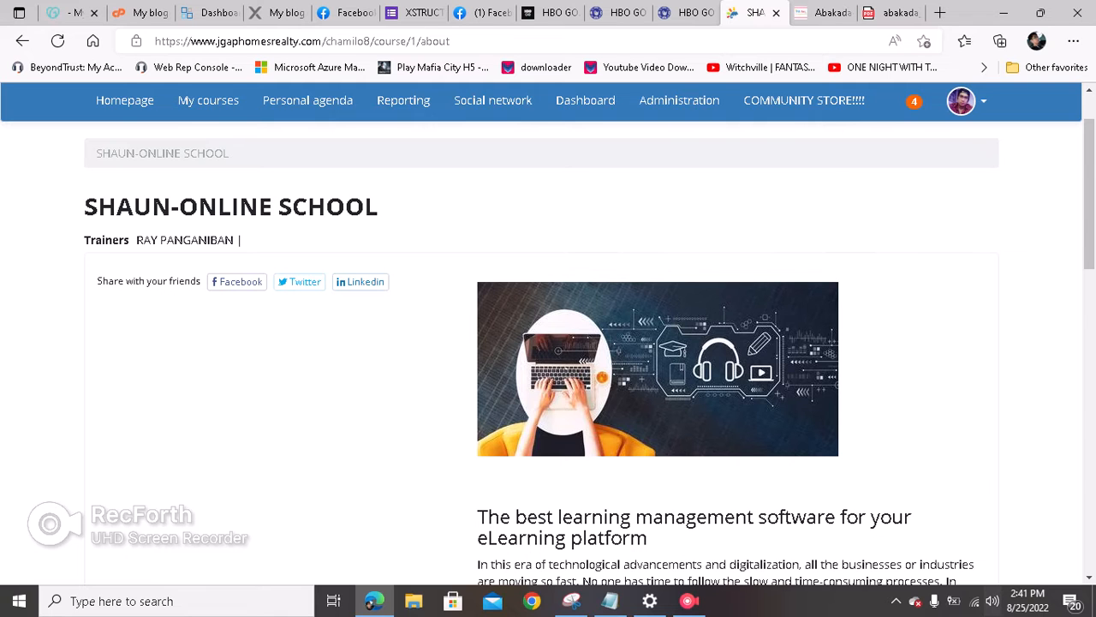
scroll(548, 342, "down", 2)
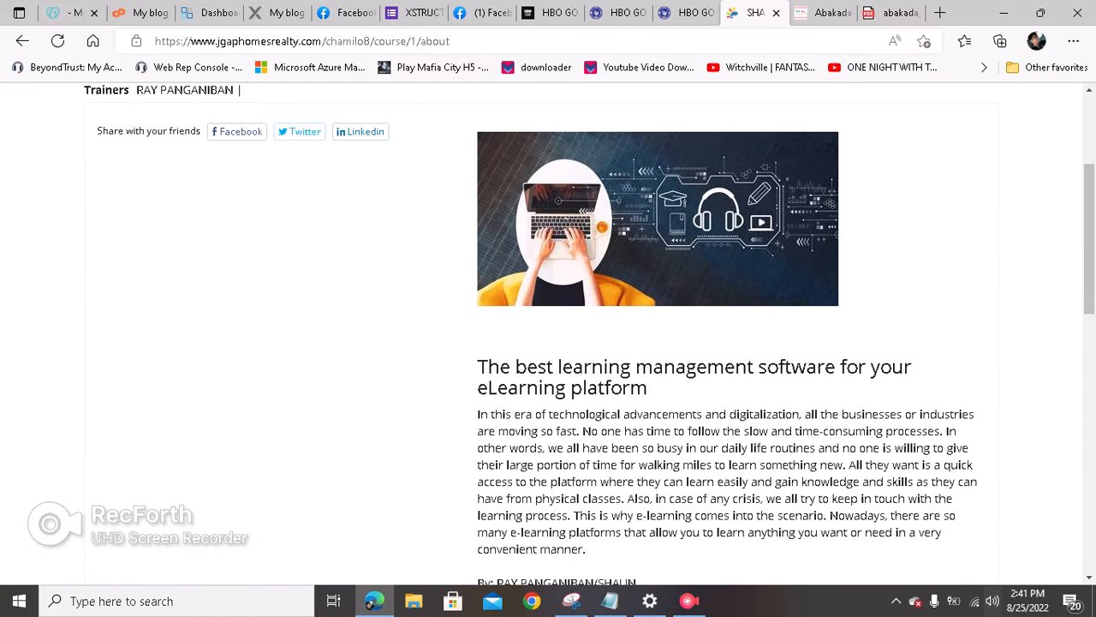
scroll(548, 342, "down", 2)
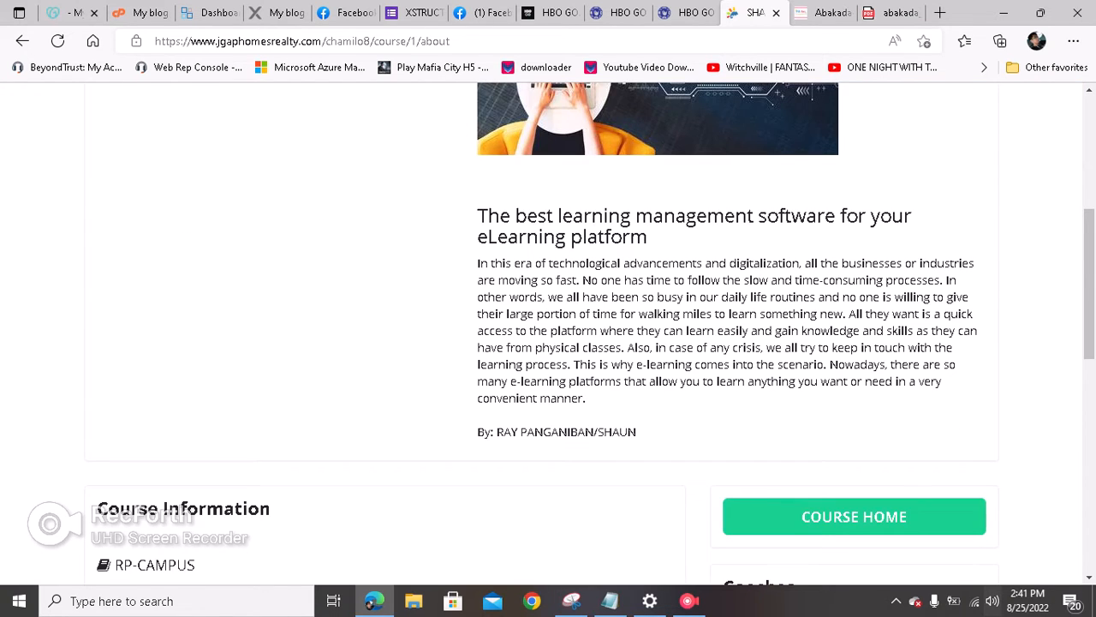
scroll(170, 517, "down", 3)
scroll(169, 516, "down", 6)
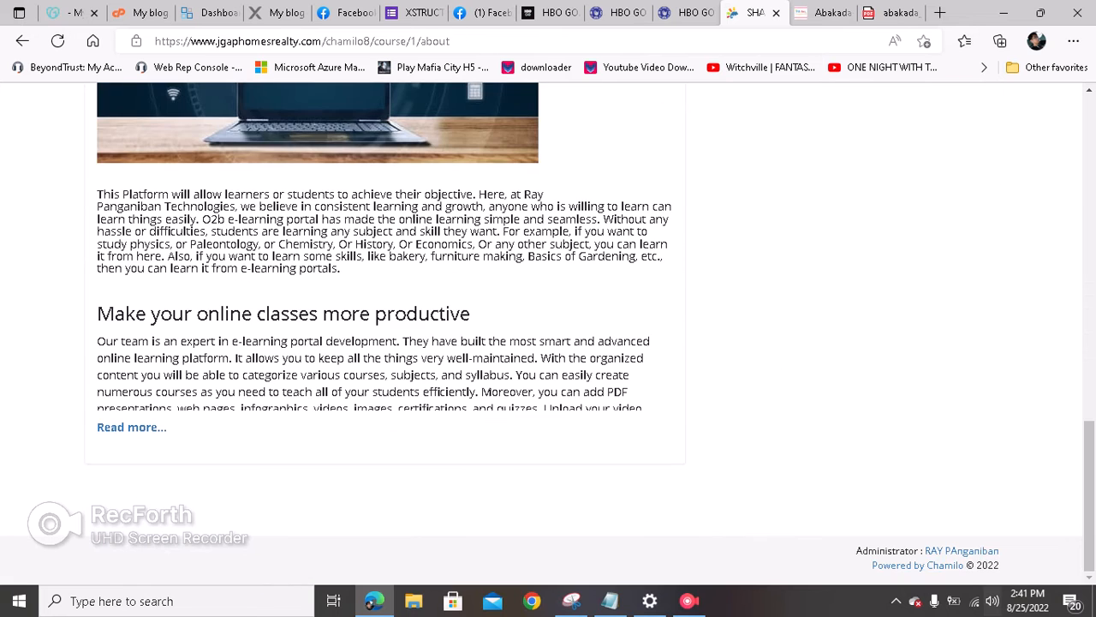
Expand the full course information, review the HOW TO USE OUR PORTAL DEMO topic, and collapse the text again.
left_click(132, 427)
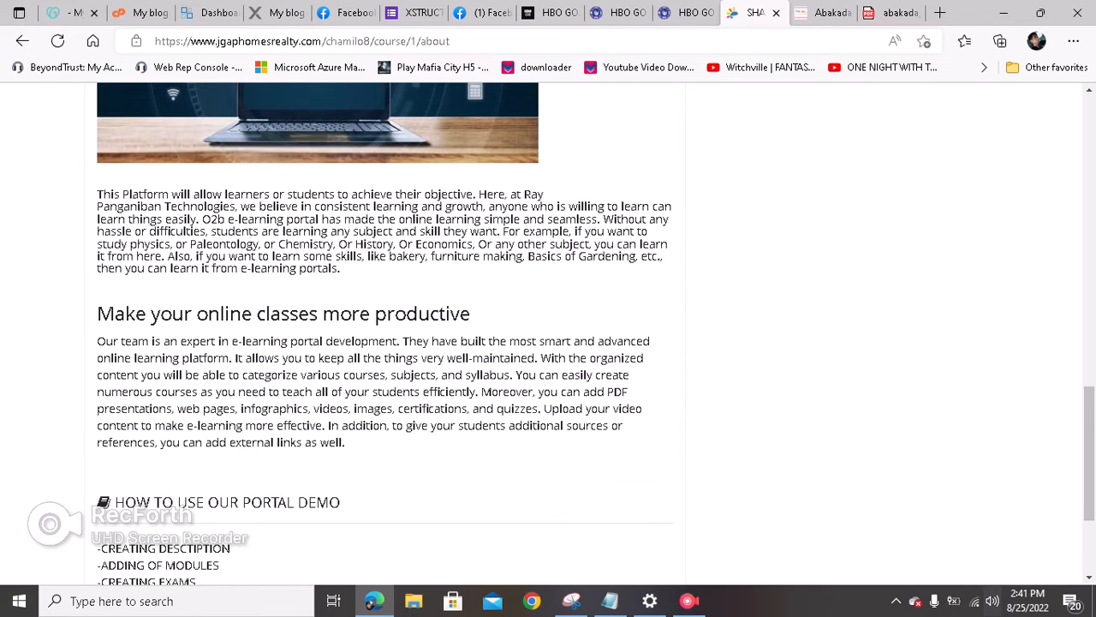
scroll(131, 427, "down", 1)
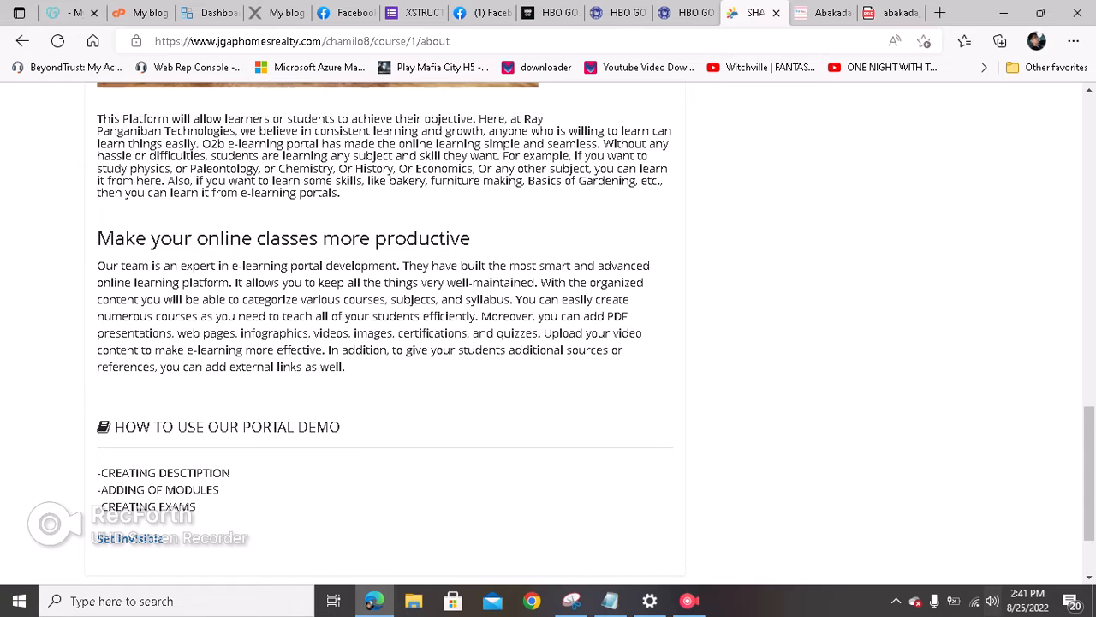
scroll(129, 463, "down", 1)
left_click(130, 463)
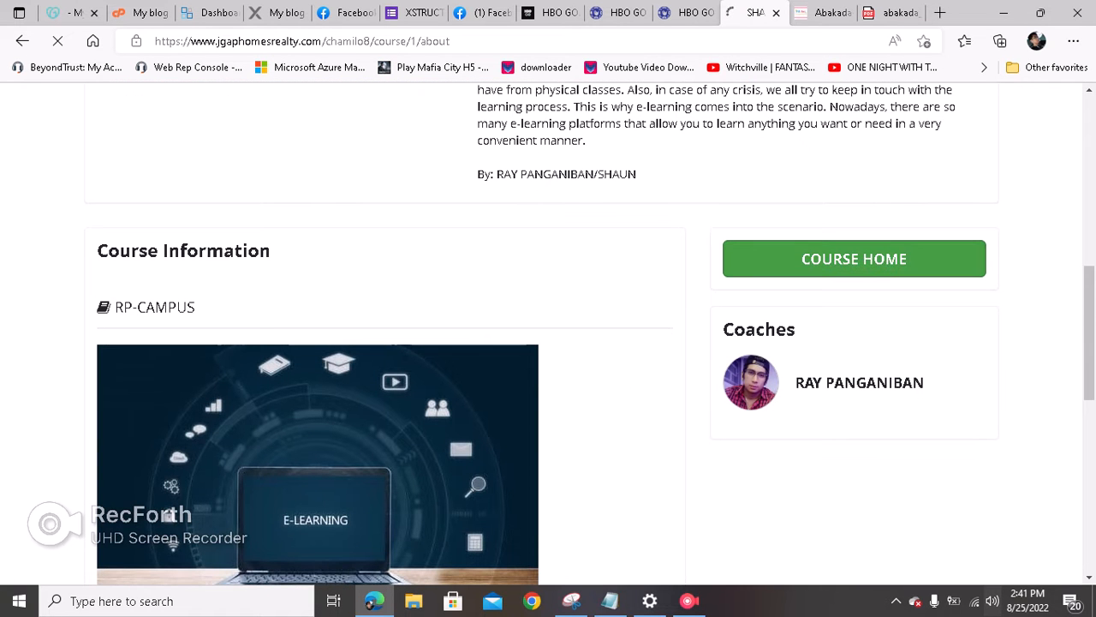
View the SAMPLE LEARNING PROCEDURE DEMO learning path from the course home, then return to the course home.
scroll(556, 334, "down", 4)
scroll(556, 334, "down", 5)
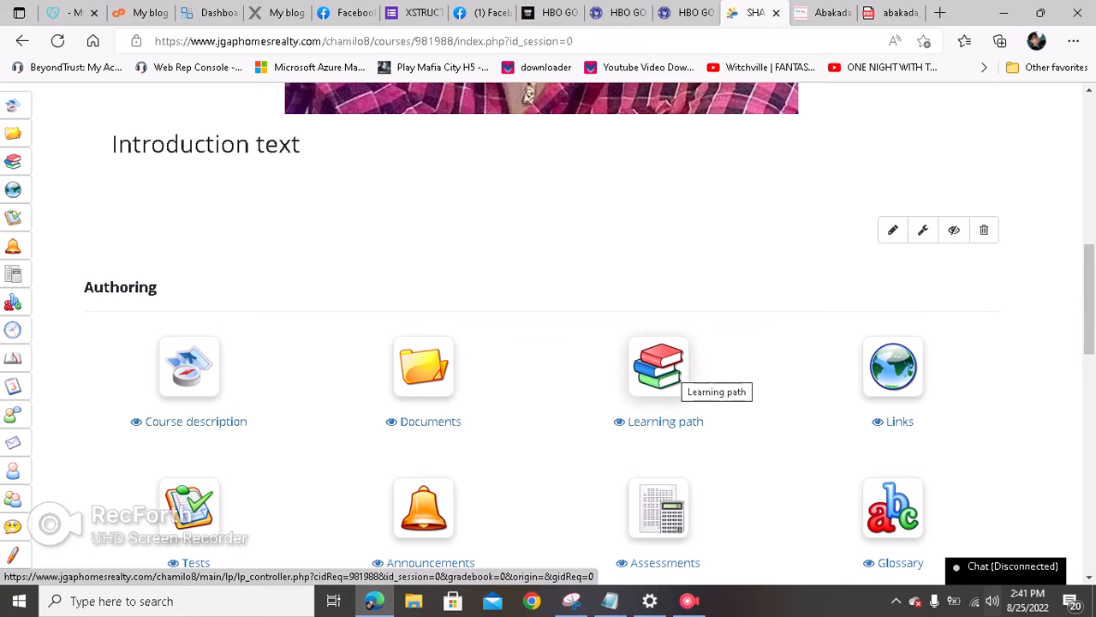
left_click(676, 368)
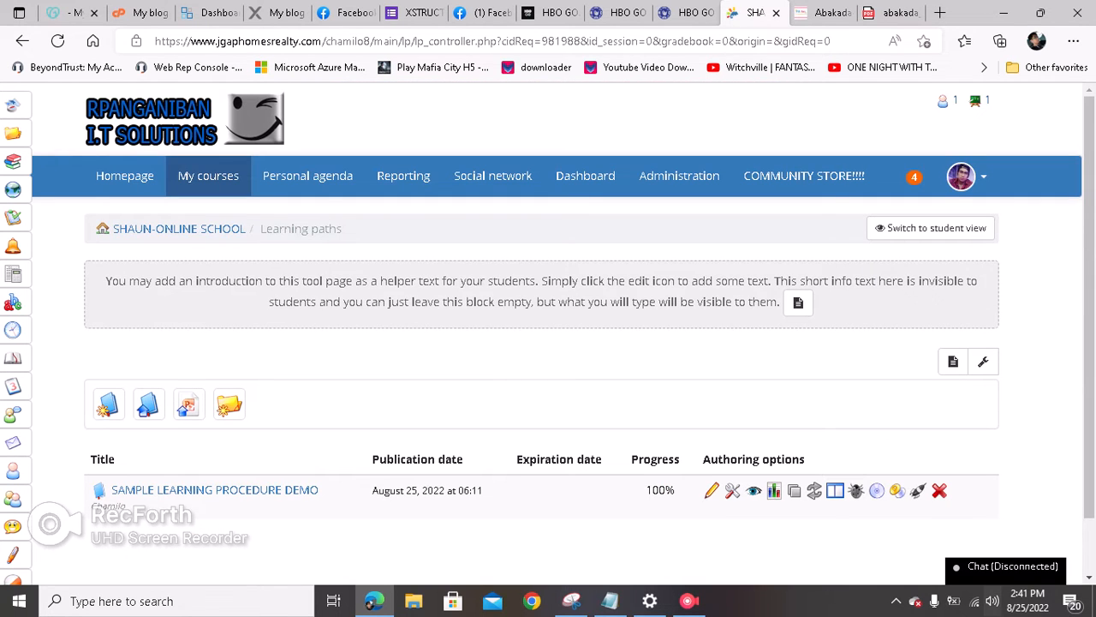
scroll(230, 405, "down", 1)
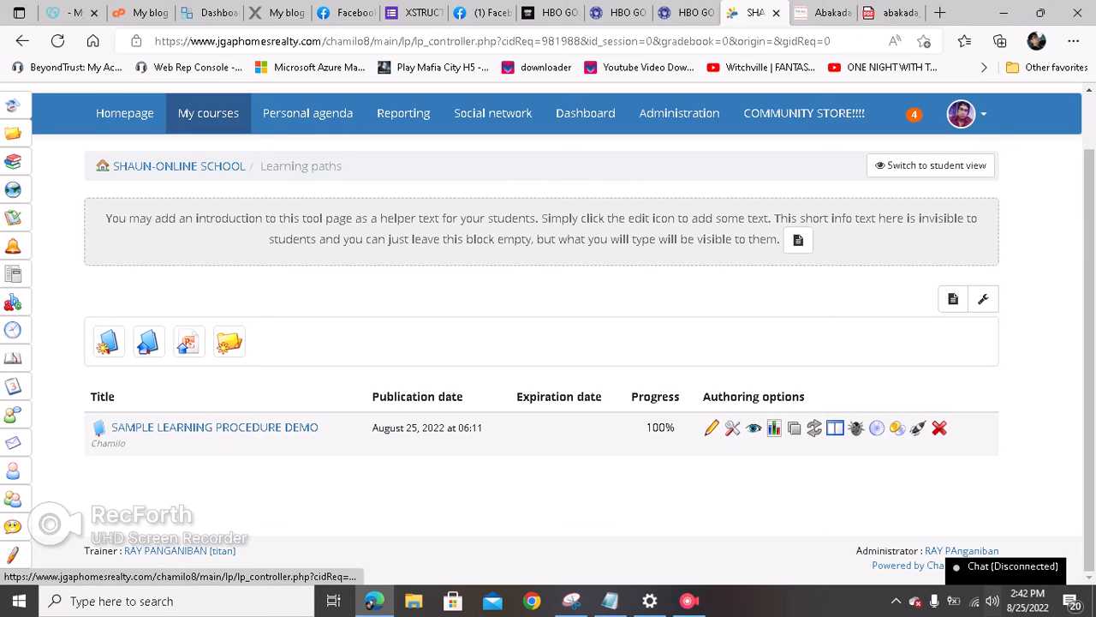
left_click(214, 427)
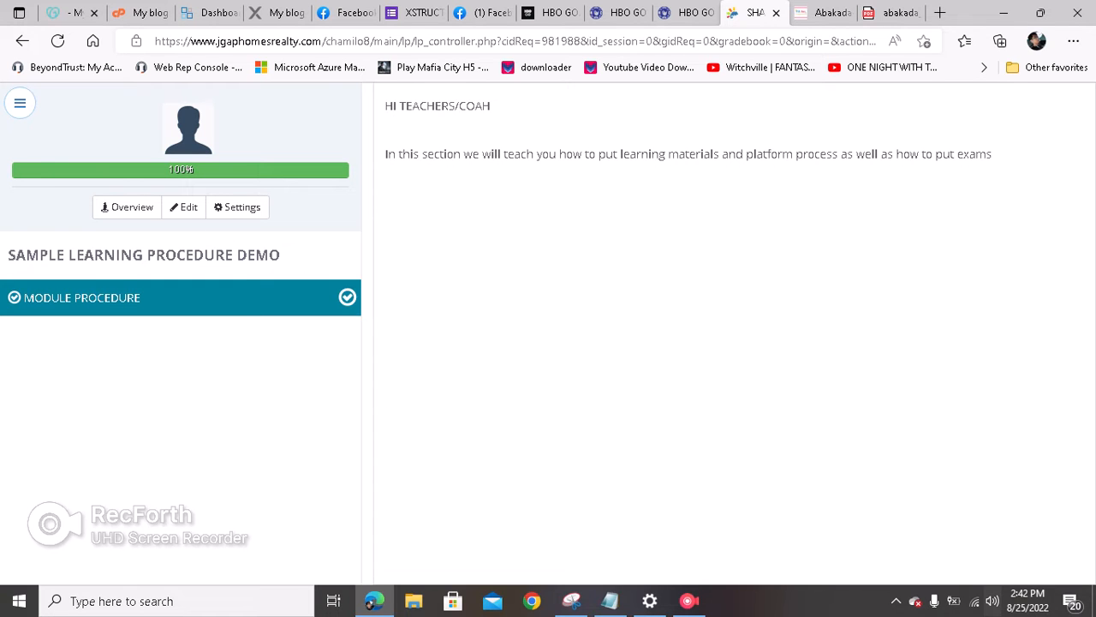
left_click(19, 103)
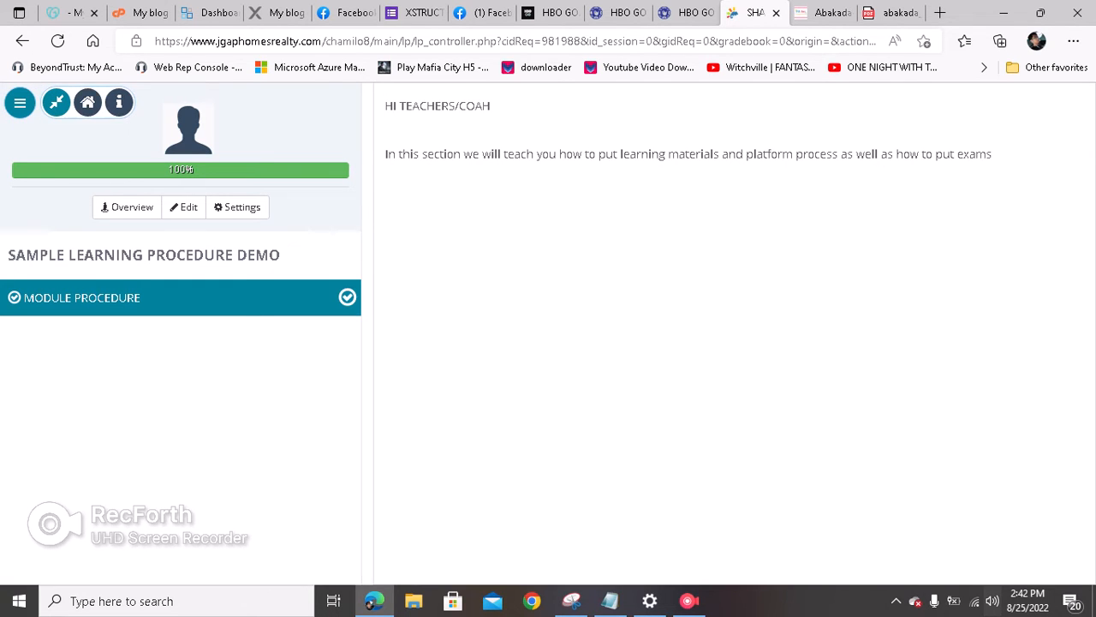
left_click(88, 103)
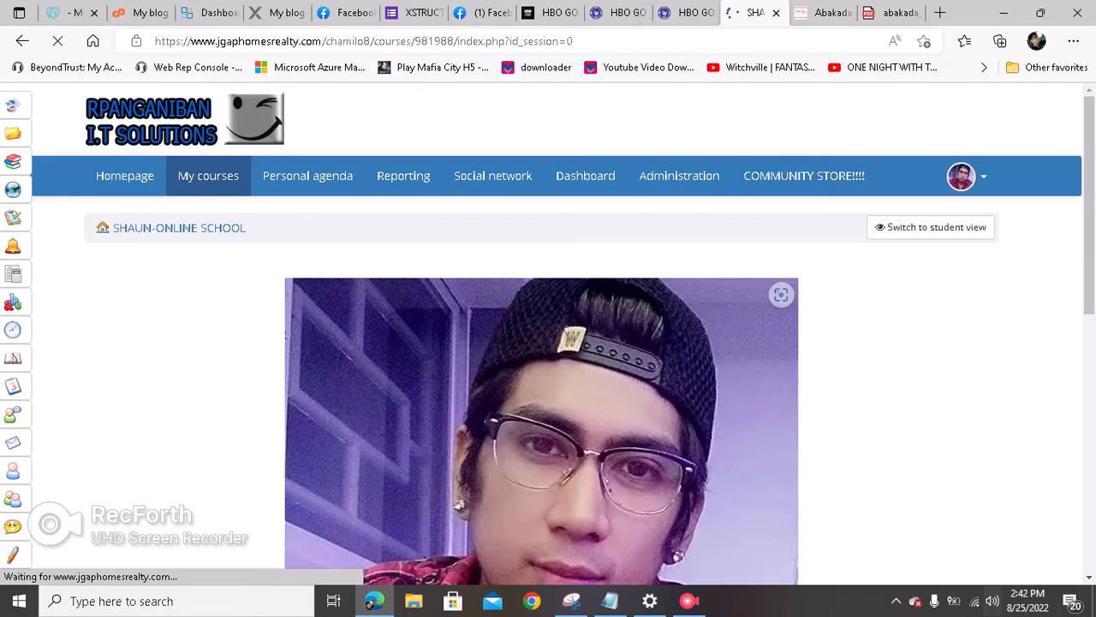
Reopen the SAMPLE LEARNING PROCEDURE DEMO learning path twice from the course's learning paths, going back to the course home each time.
scroll(548, 334, "down", 6)
scroll(548, 334, "down", 3)
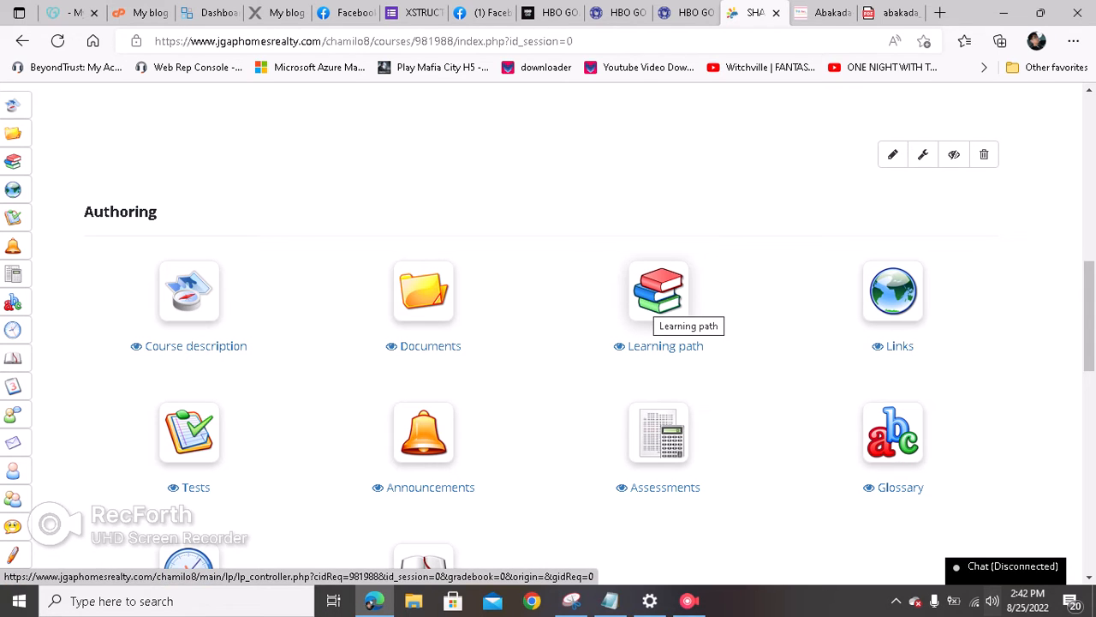
left_click(657, 295)
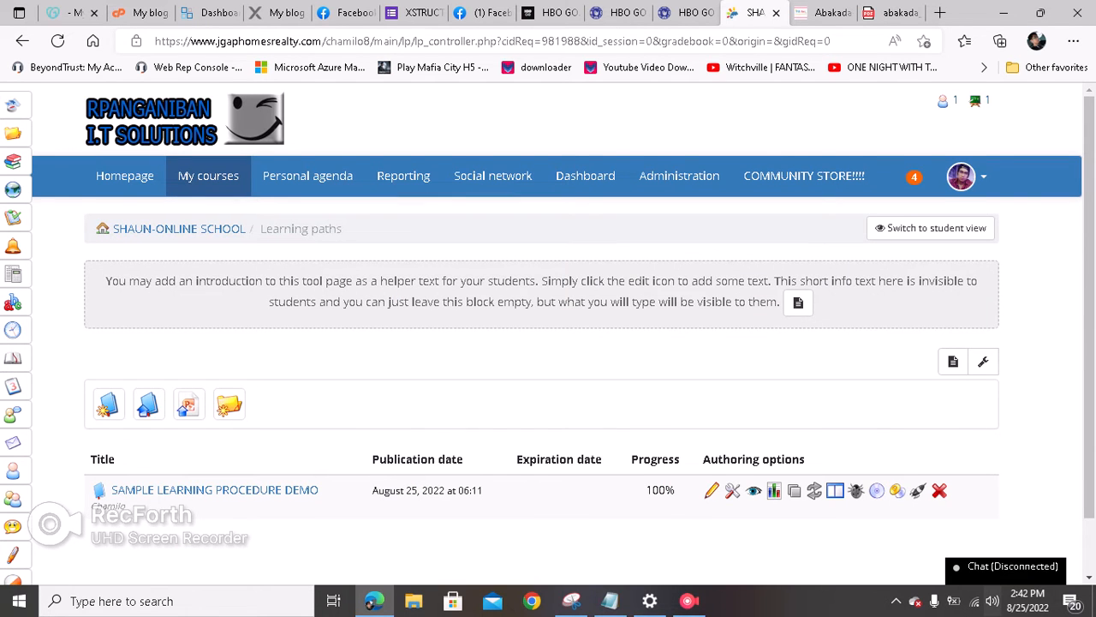
scroll(548, 343, "down", 1)
left_click(215, 427)
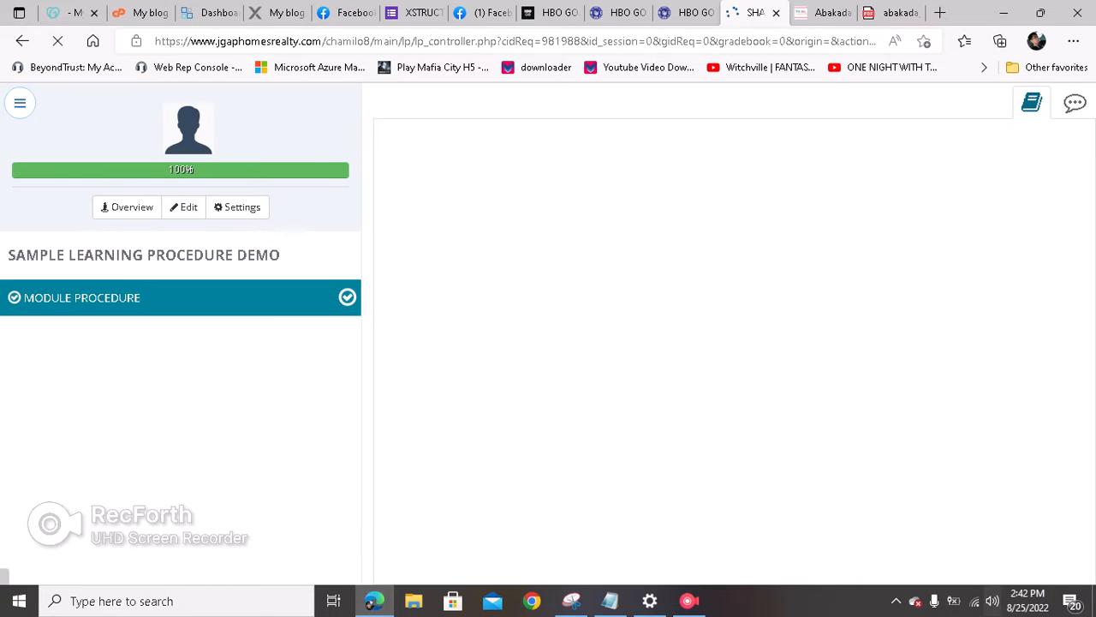
left_click(87, 102)
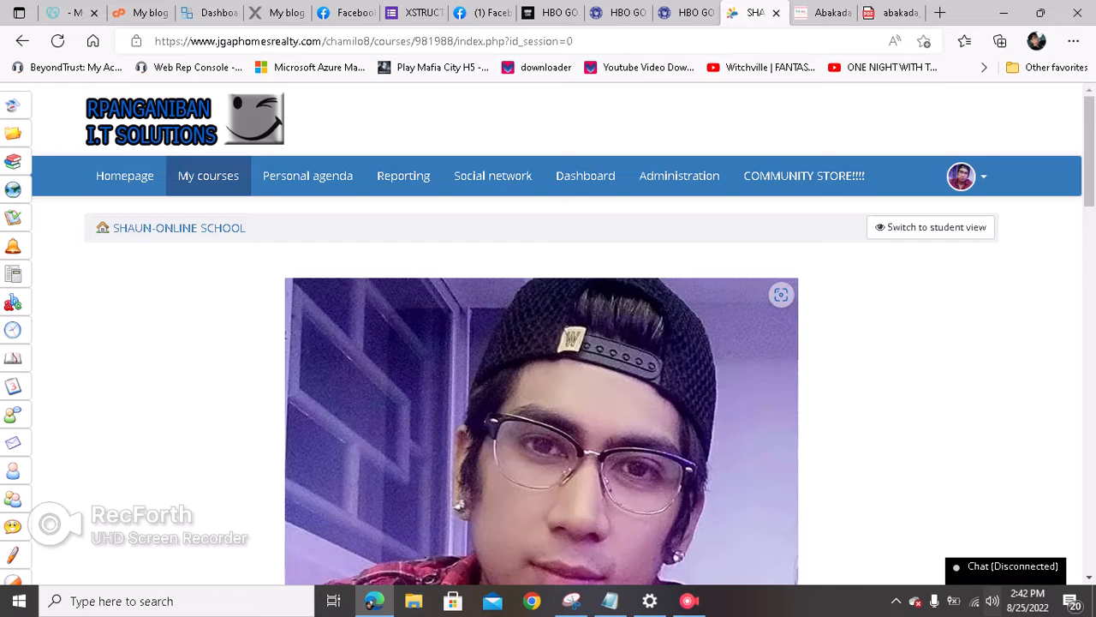
scroll(548, 334, "down", 5)
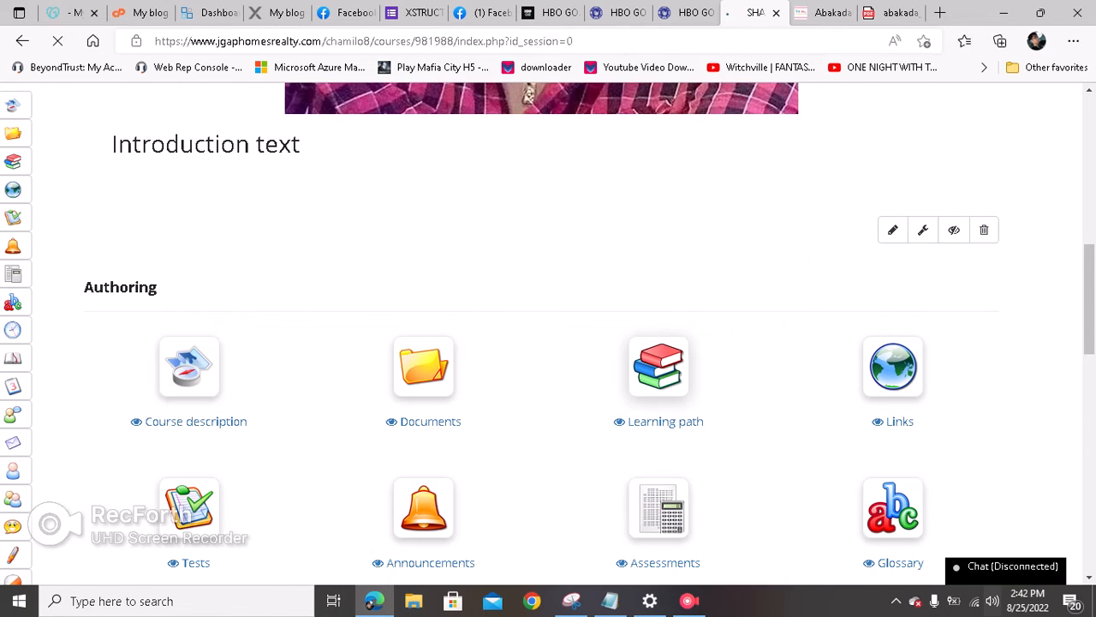
left_click(659, 394)
scroll(548, 334, "down", 1)
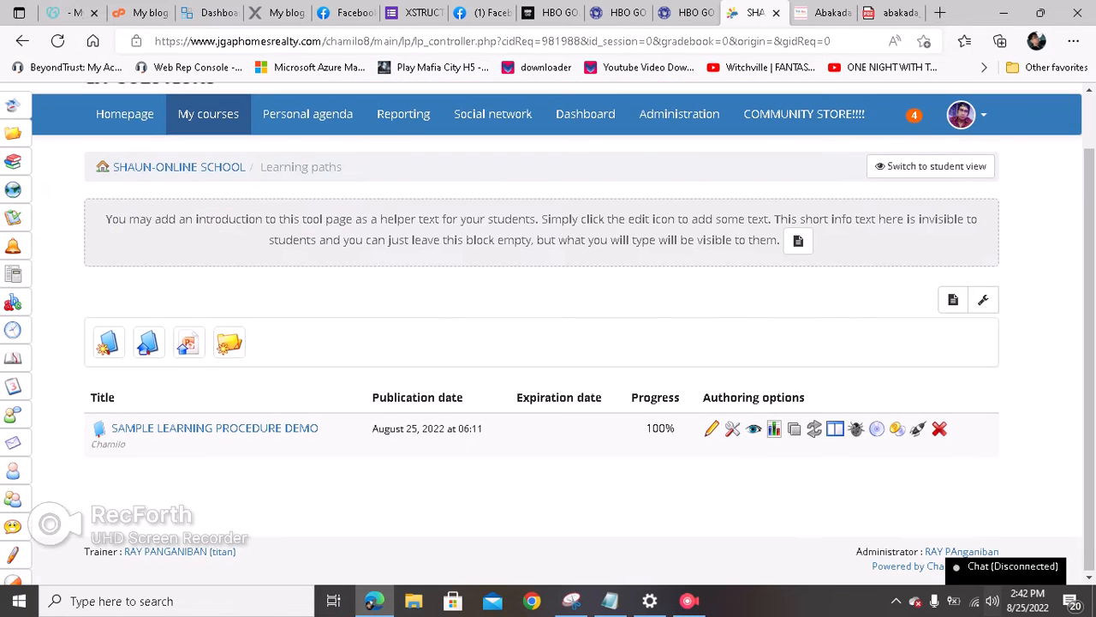
left_click(214, 428)
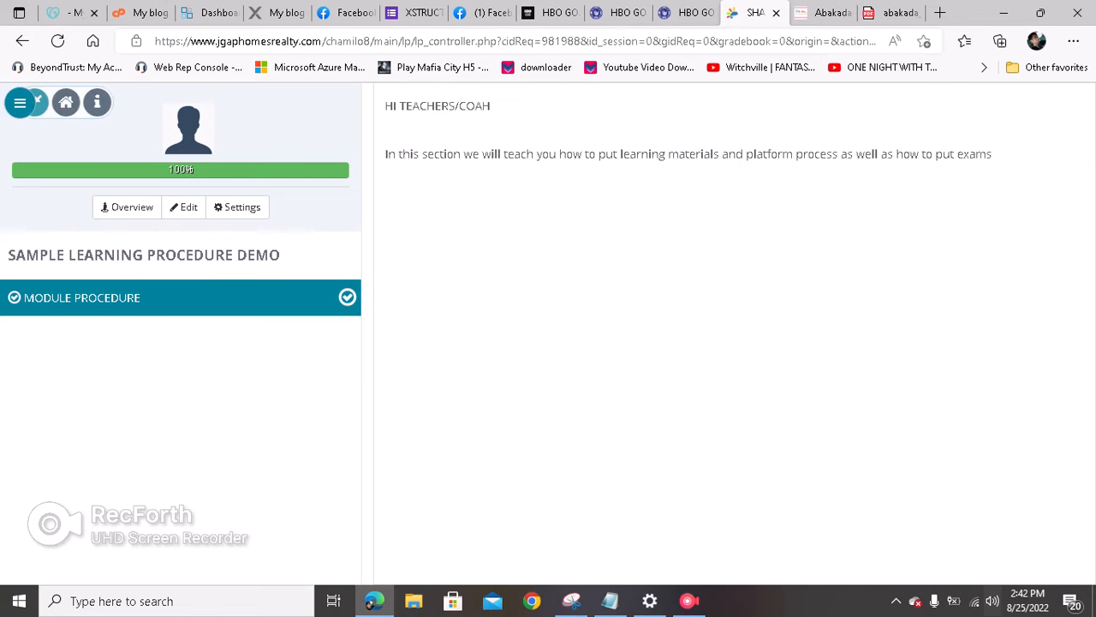
left_click(87, 102)
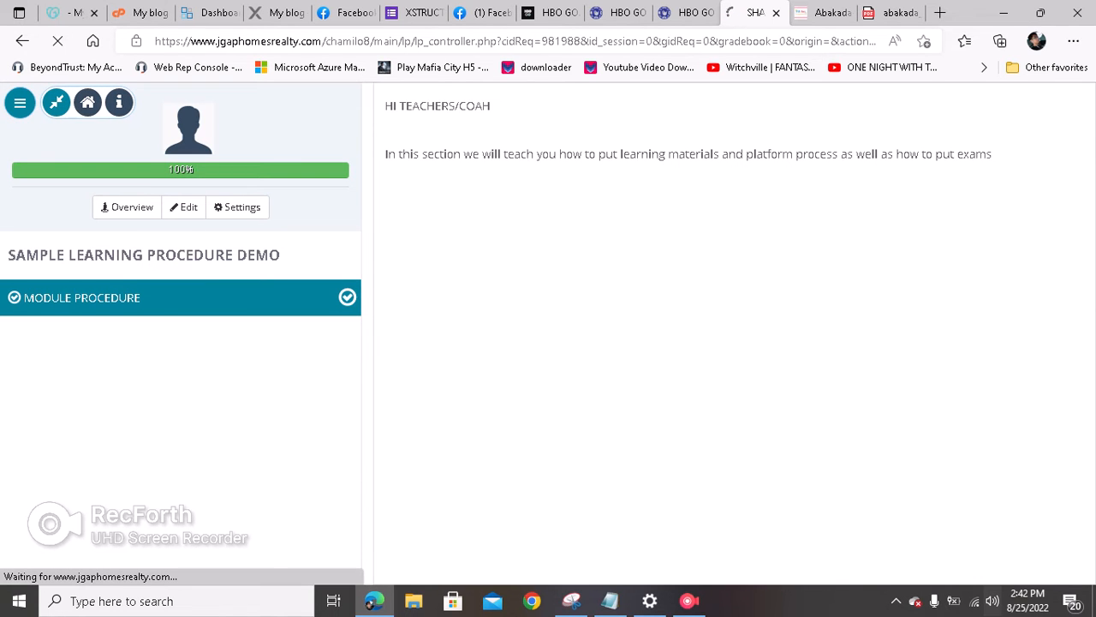
Open the SAMPLE LEARNING PROCEDURE DEMO learning path for editing from the course's learning paths list.
scroll(548, 334, "down", 5)
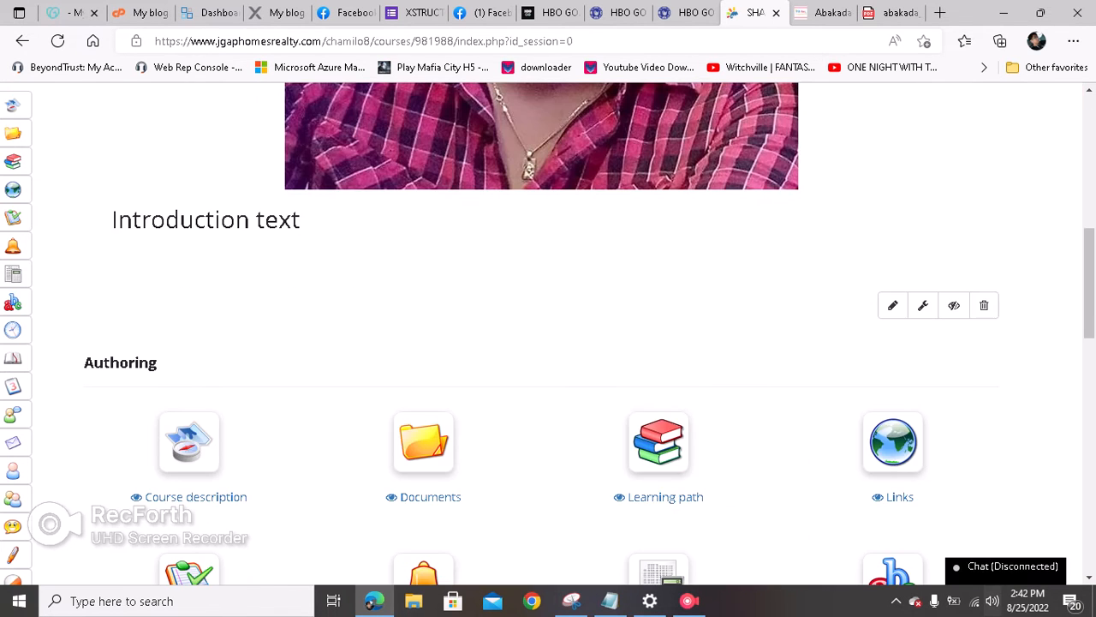
left_click(658, 442)
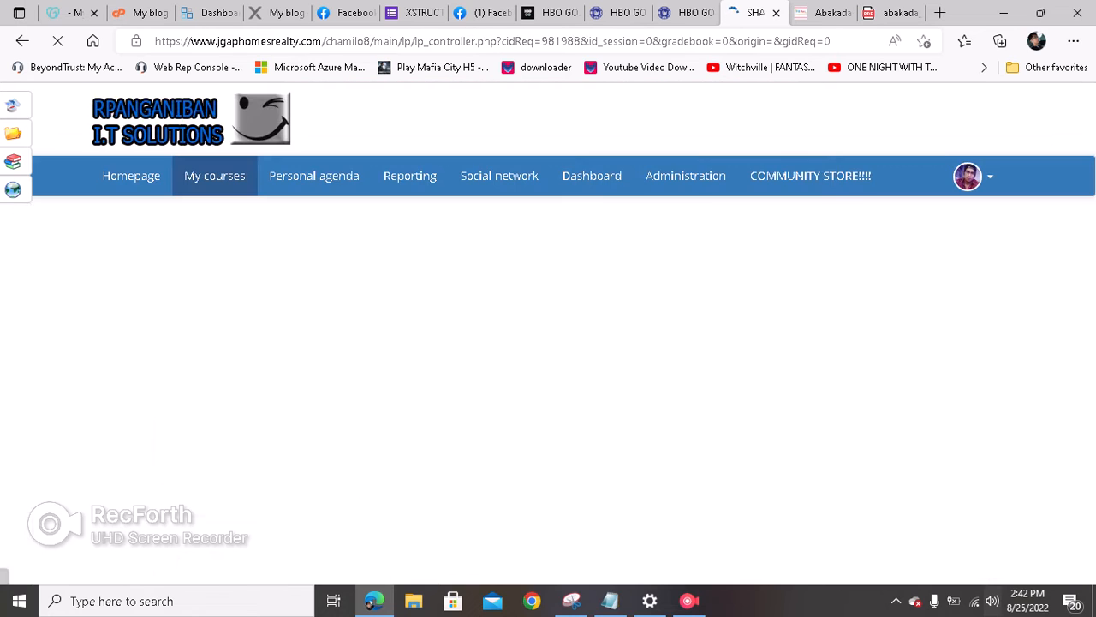
scroll(548, 334, "down", 1)
left_click(711, 428)
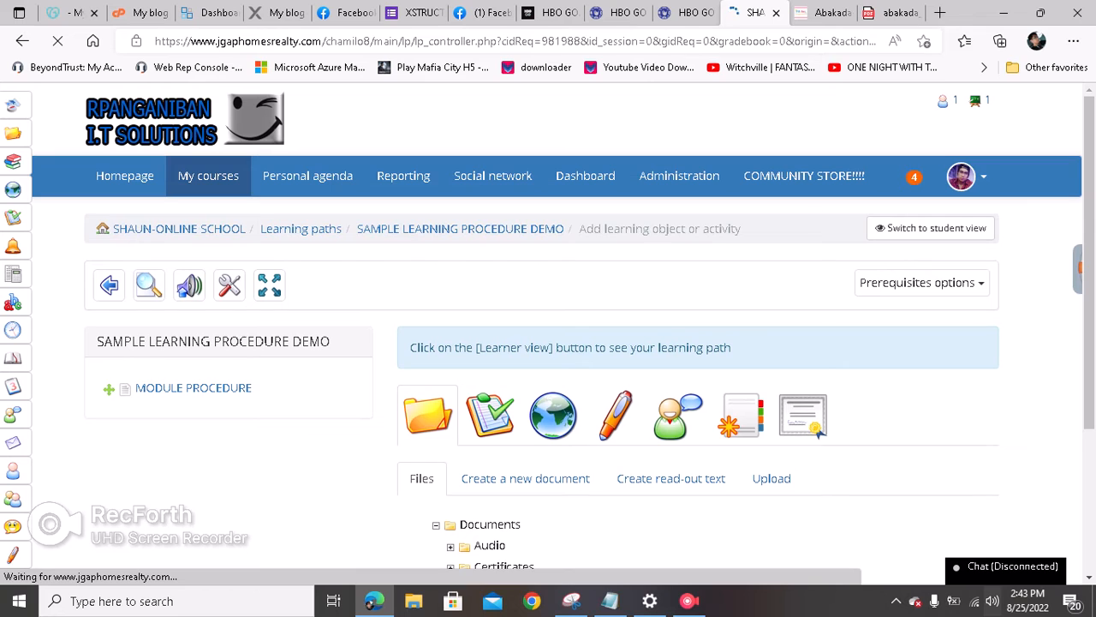
scroll(557, 334, "down", 1)
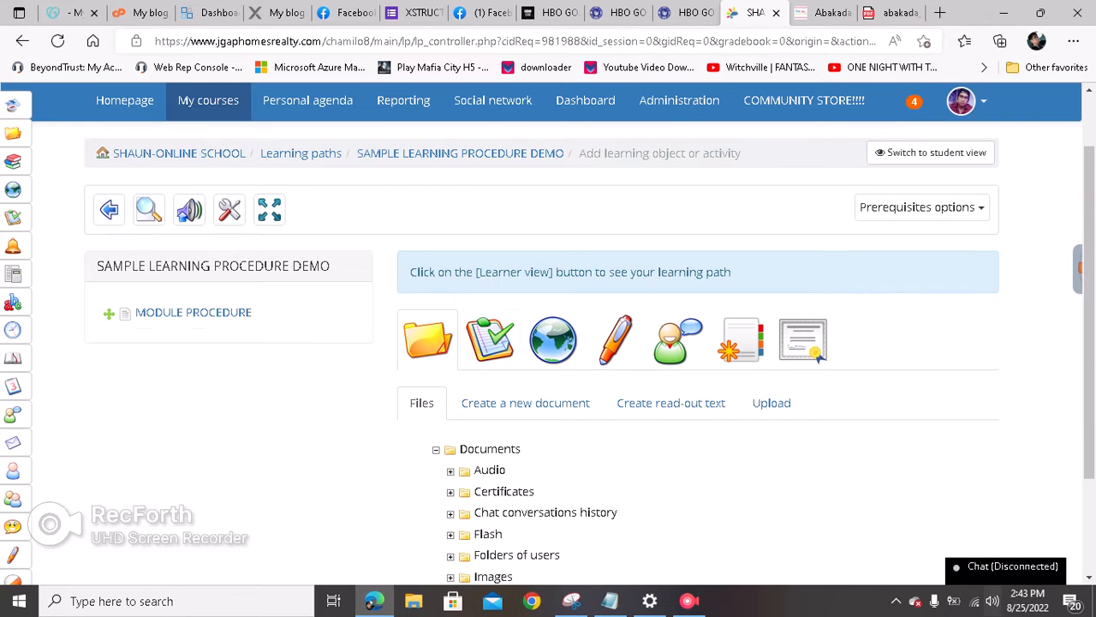
Open the learning path's audio settings and save the audio and organization without choosing a file for MODULE PROCEDURE.
mouse_move(193, 314)
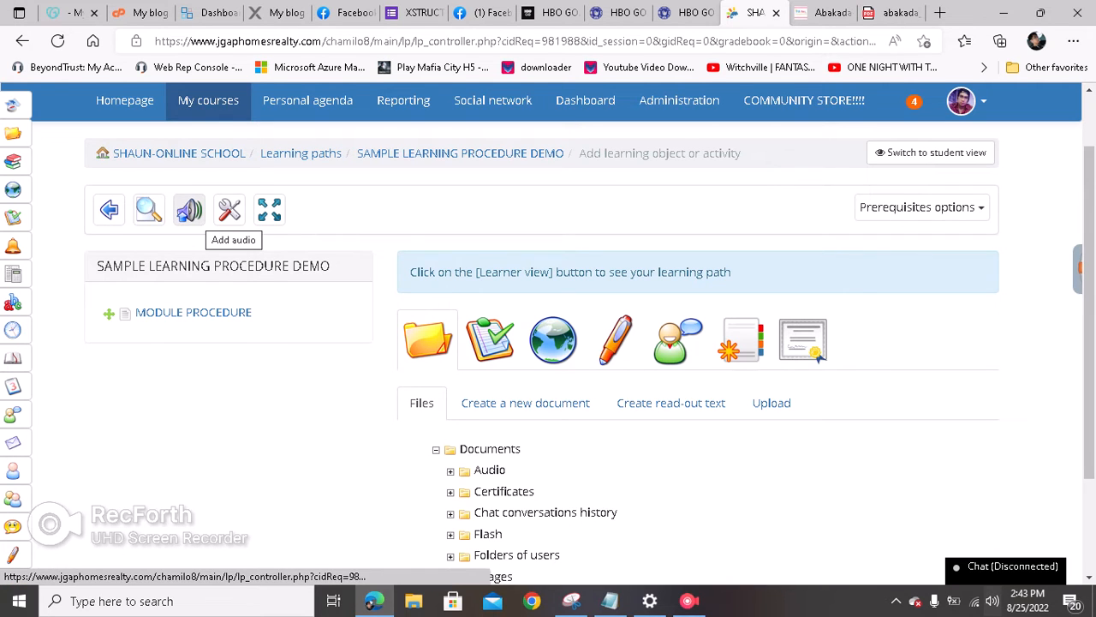
left_click(190, 210)
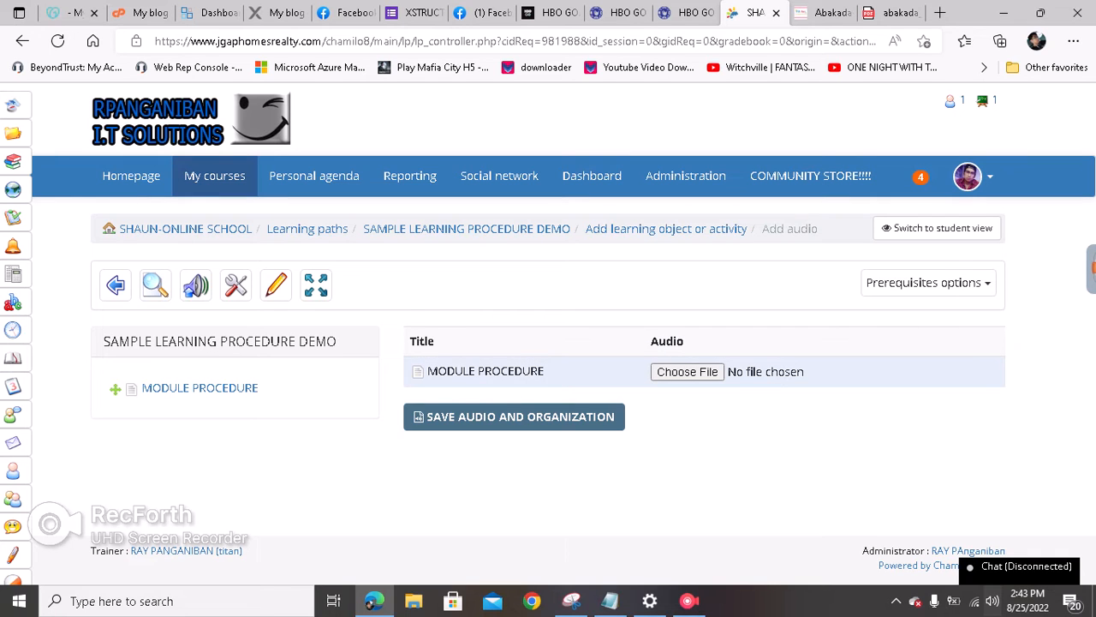
left_click(514, 416)
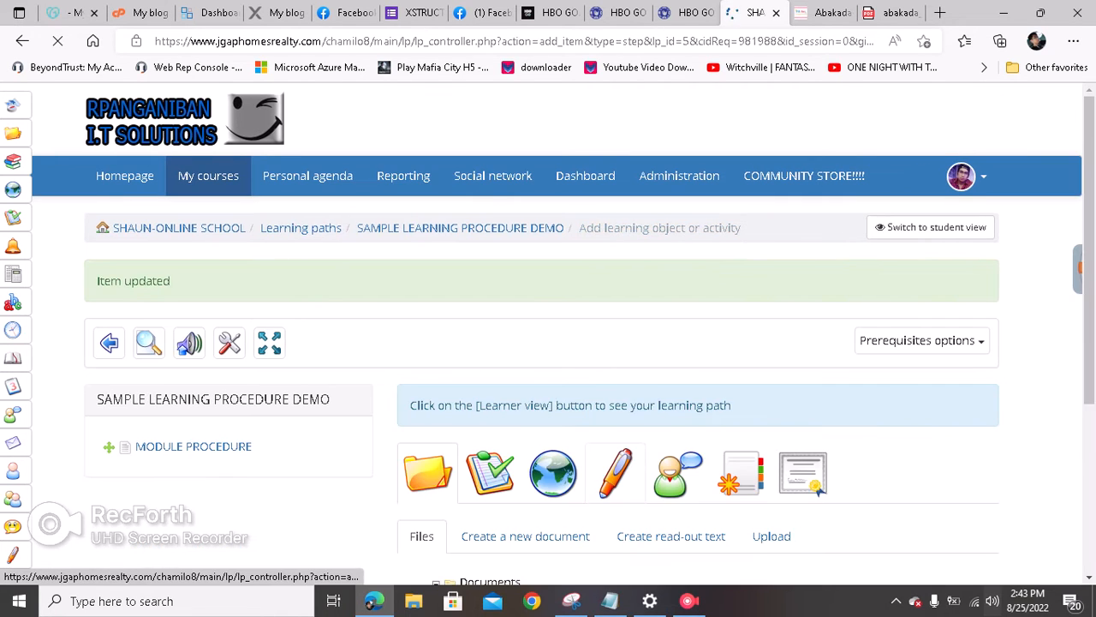
Examine the document folders available for the learning path and expand the SAMPLE LEARNING PROCEDURE DEMO folder under Learning paths.
scroll(548, 343, "down", 3)
scroll(548, 342, "up", 2)
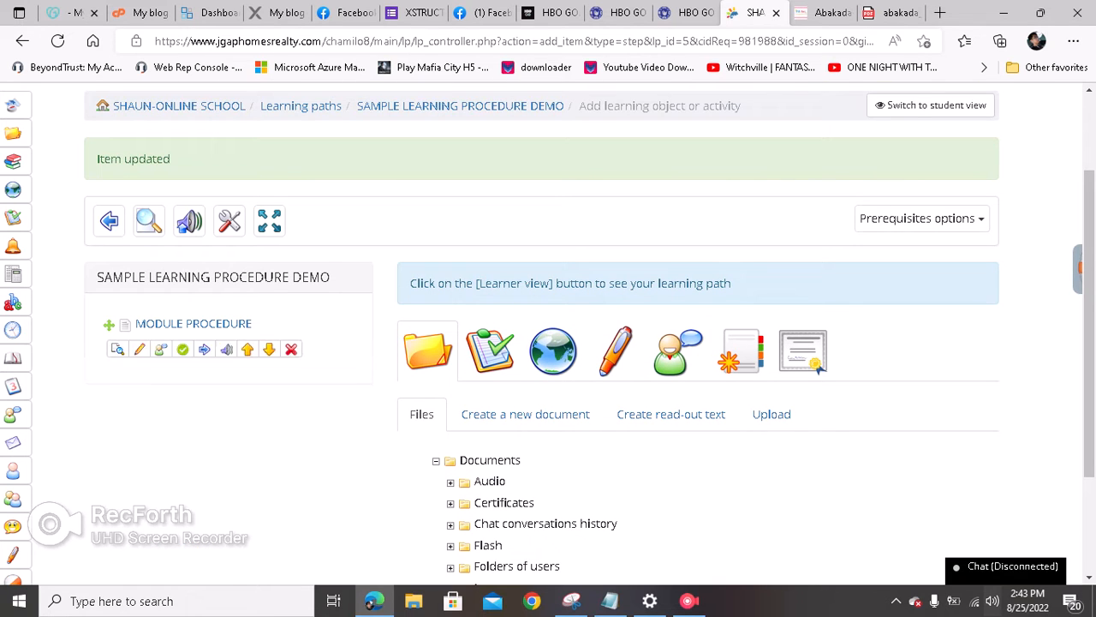
scroll(548, 343, "down", 2)
scroll(548, 342, "up", 1)
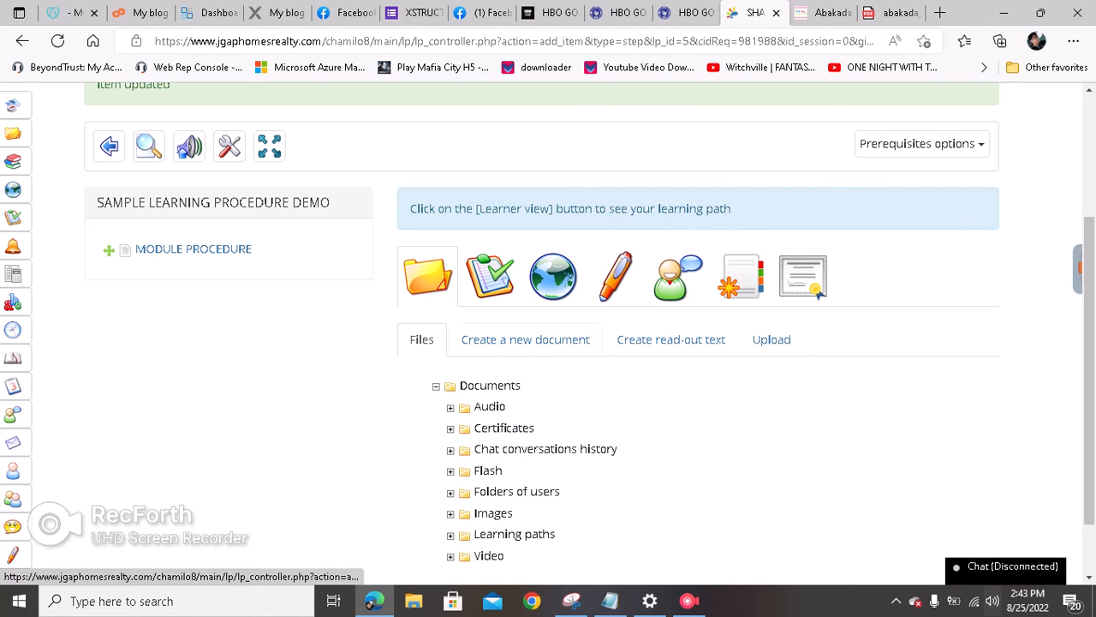
scroll(548, 343, "down", 2)
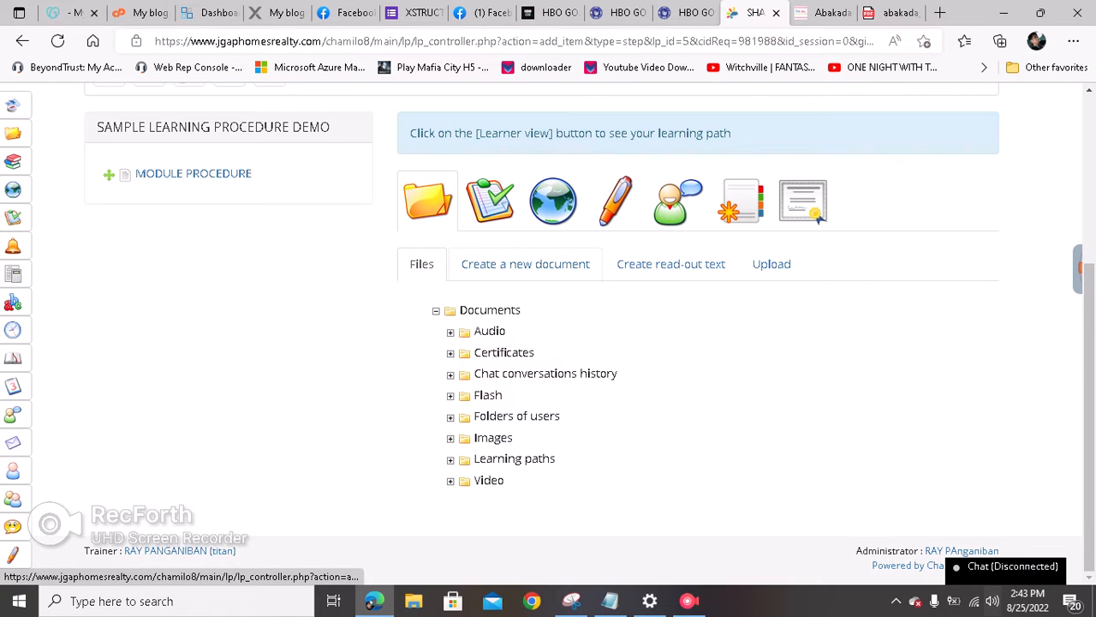
left_click(688, 600)
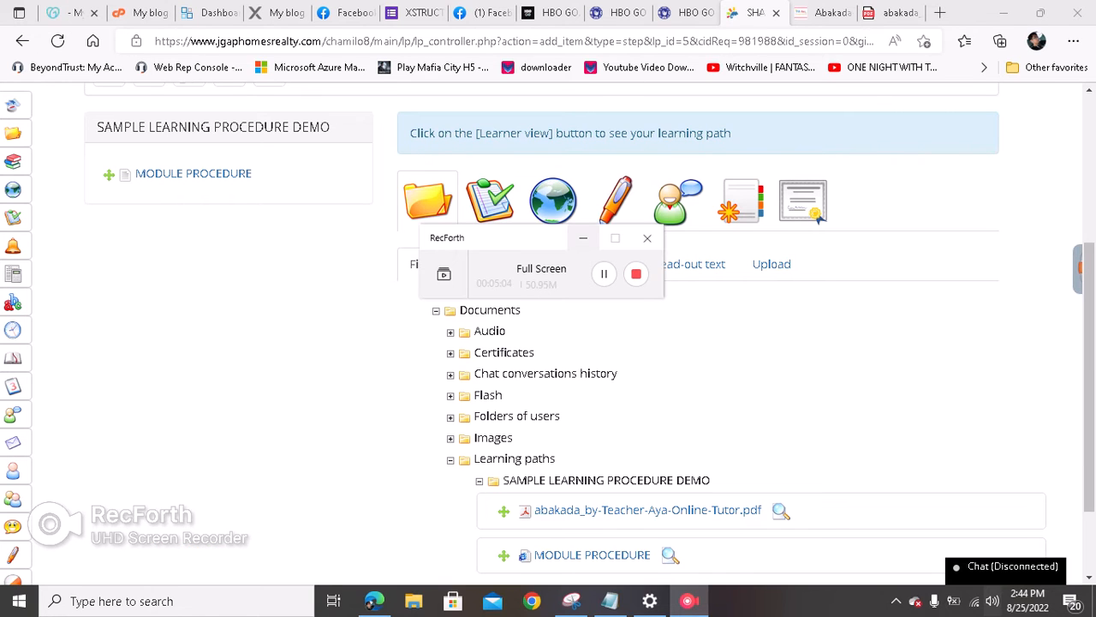
Add the abakada_by-Teacher-Aya-Online-Tutor.pdf document to the SAMPLE LEARNING PROCEDURE DEMO learning path below MODULE PROCEDURE.
left_click(582, 238)
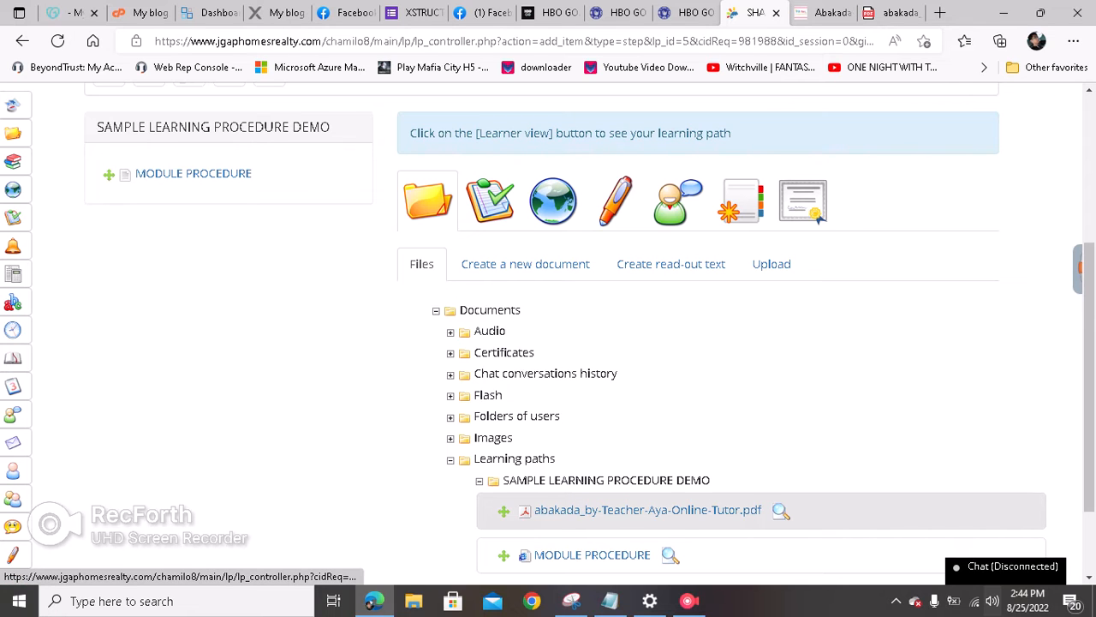
left_click_drag(635, 509, 257, 219)
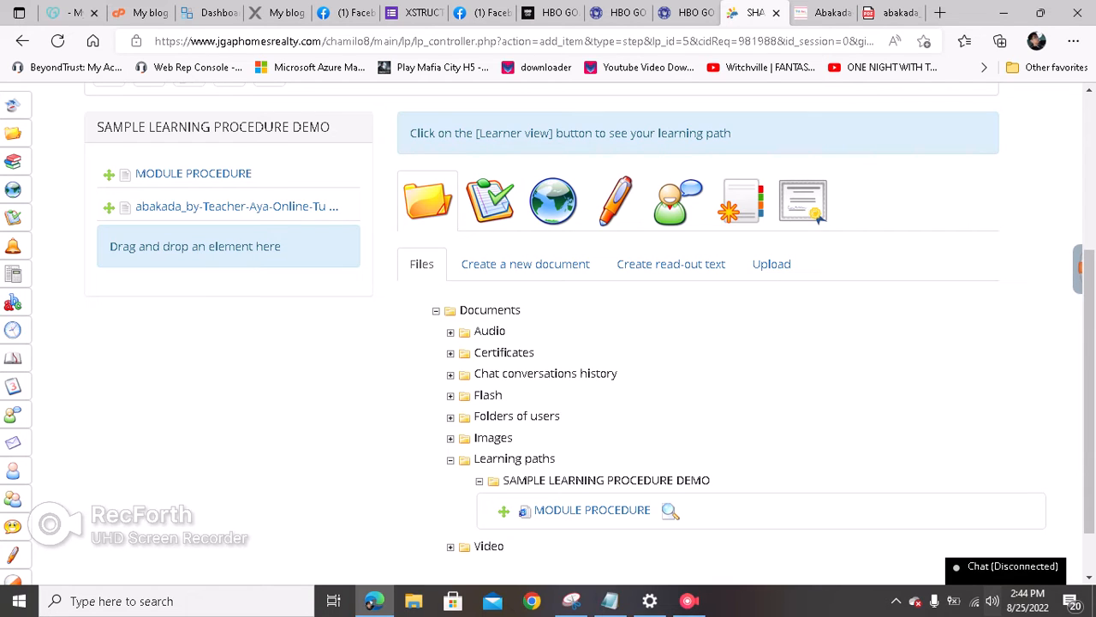
mouse_move(193, 177)
scroll(548, 342, "down", 1)
scroll(548, 342, "up", 1)
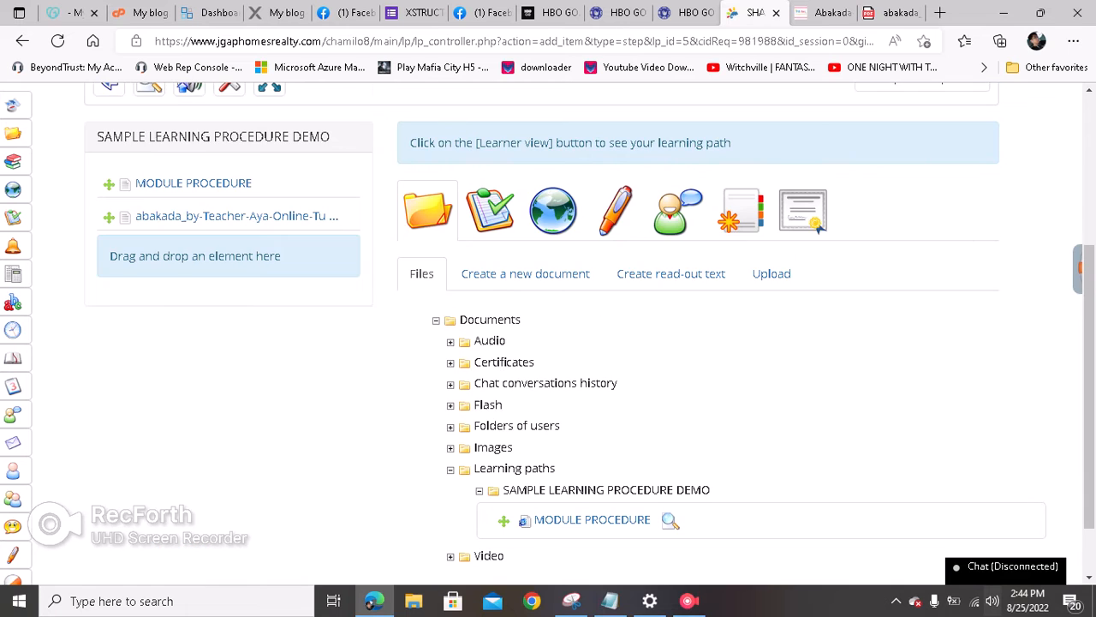
scroll(548, 343, "up", 2)
scroll(548, 342, "down", 2)
scroll(197, 206, "up", 2)
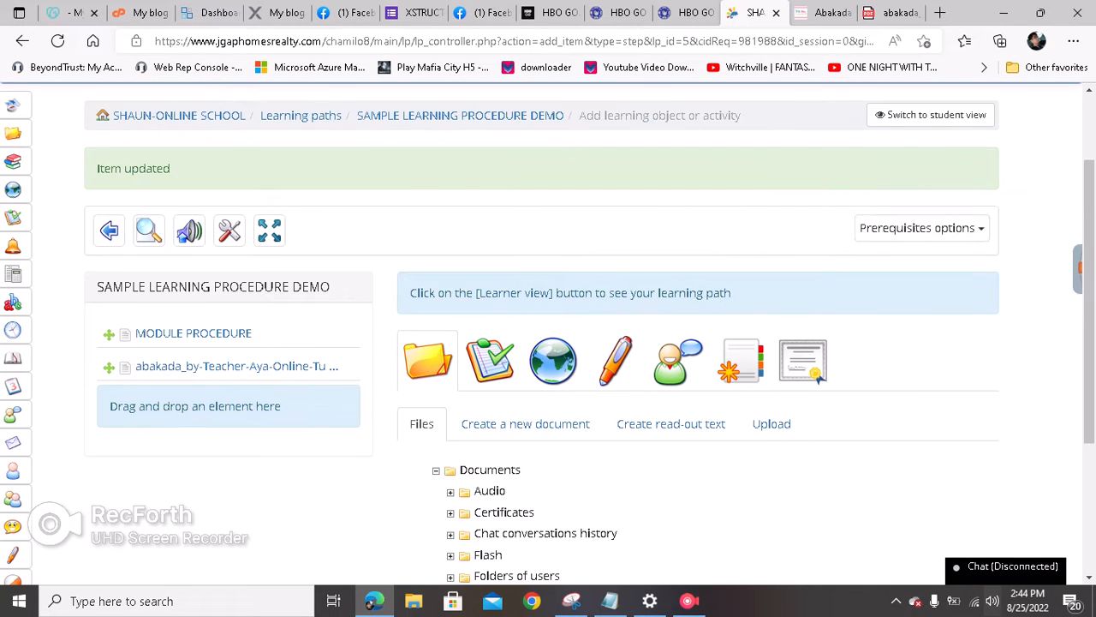
left_click(923, 229)
left_click(922, 229)
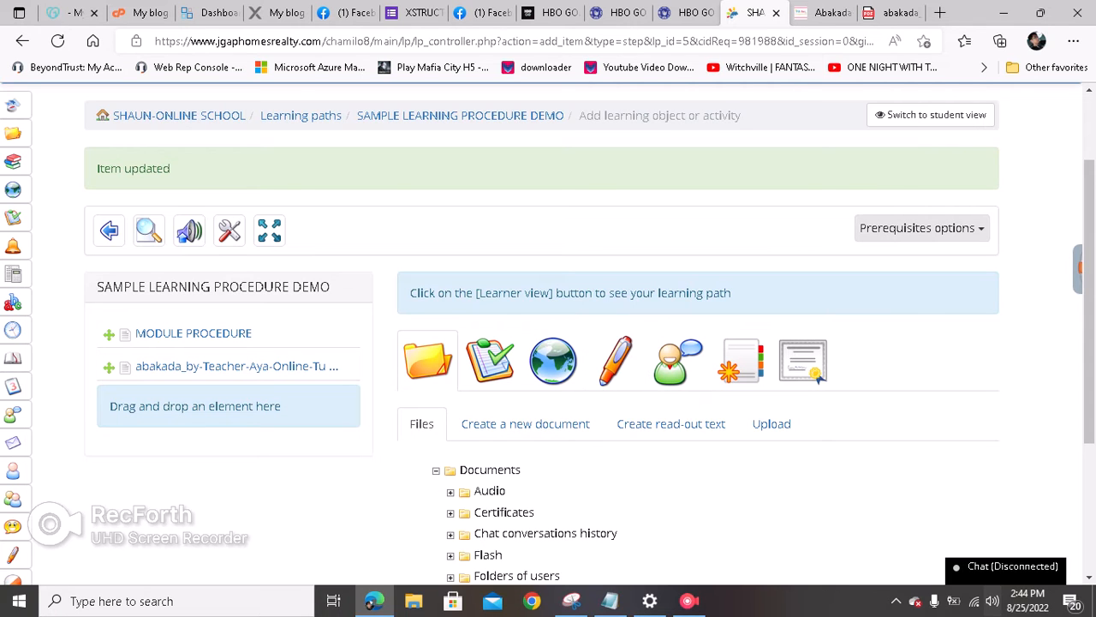
Create a new test named ABAKAQUESTIONS from the learning path's Tests resources and proceed to its questions.
mouse_move(206, 336)
scroll(505, 368, "down", 1)
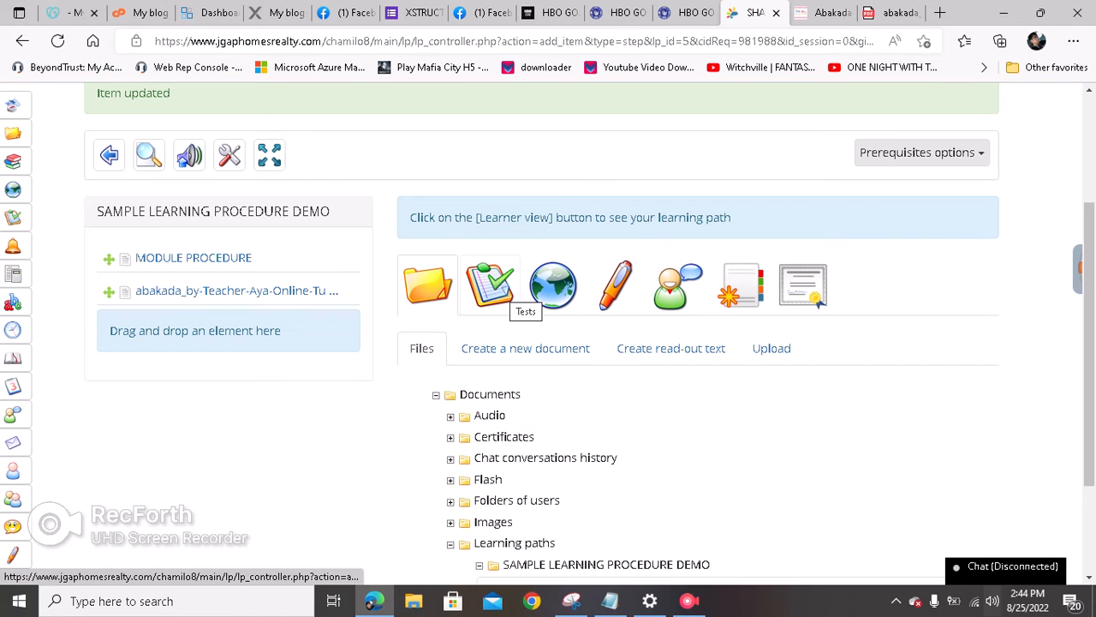
left_click(503, 291)
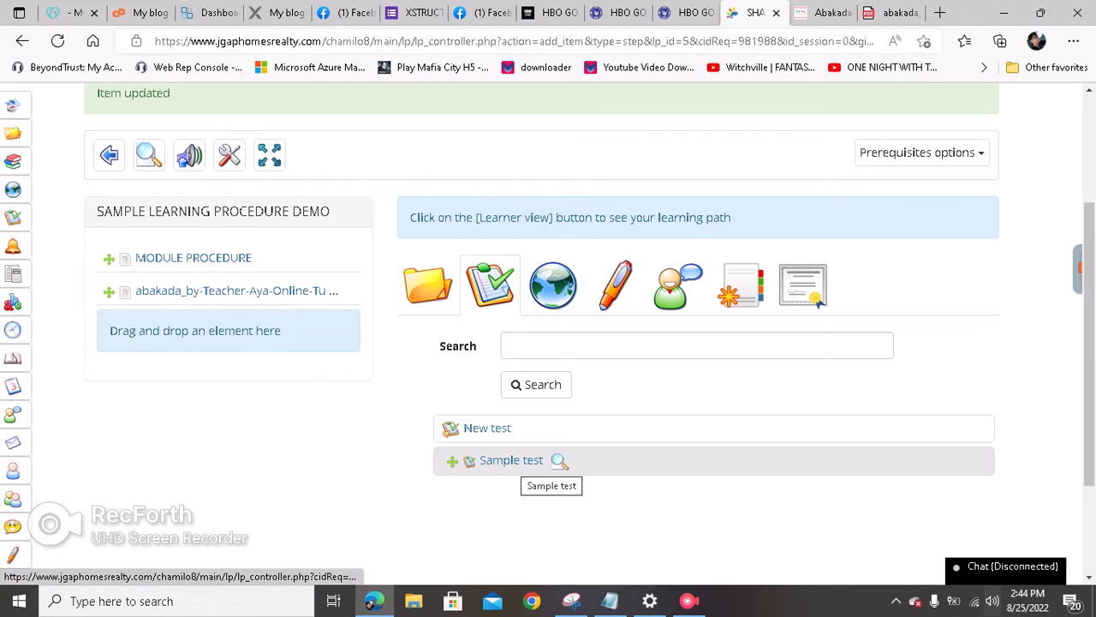
left_click(487, 427)
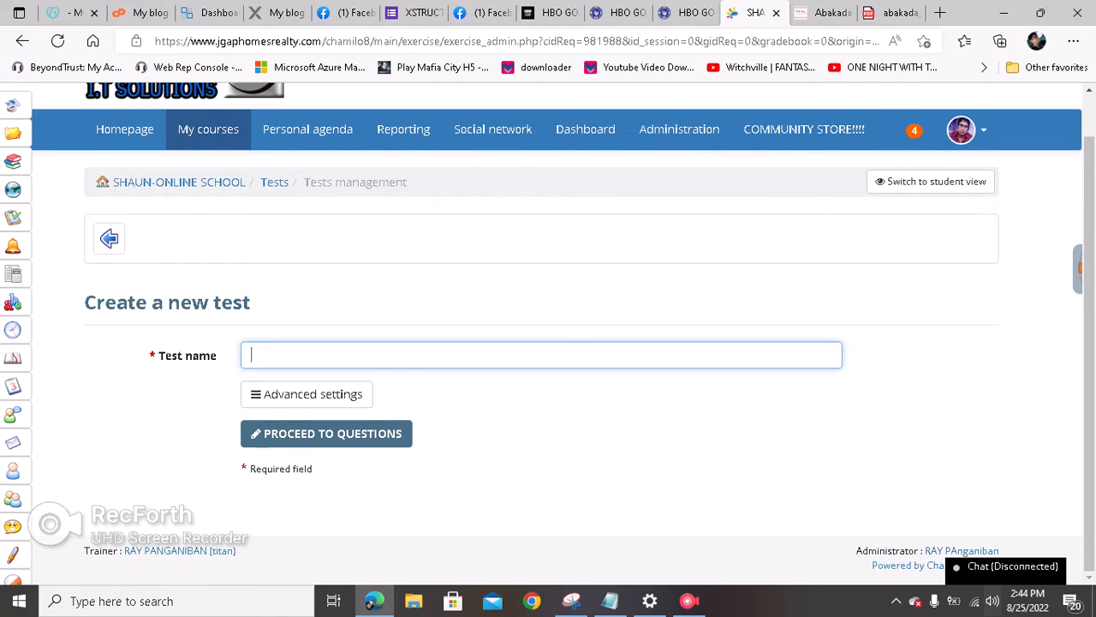
type("ABAKAQUESTIONS")
key("Return")
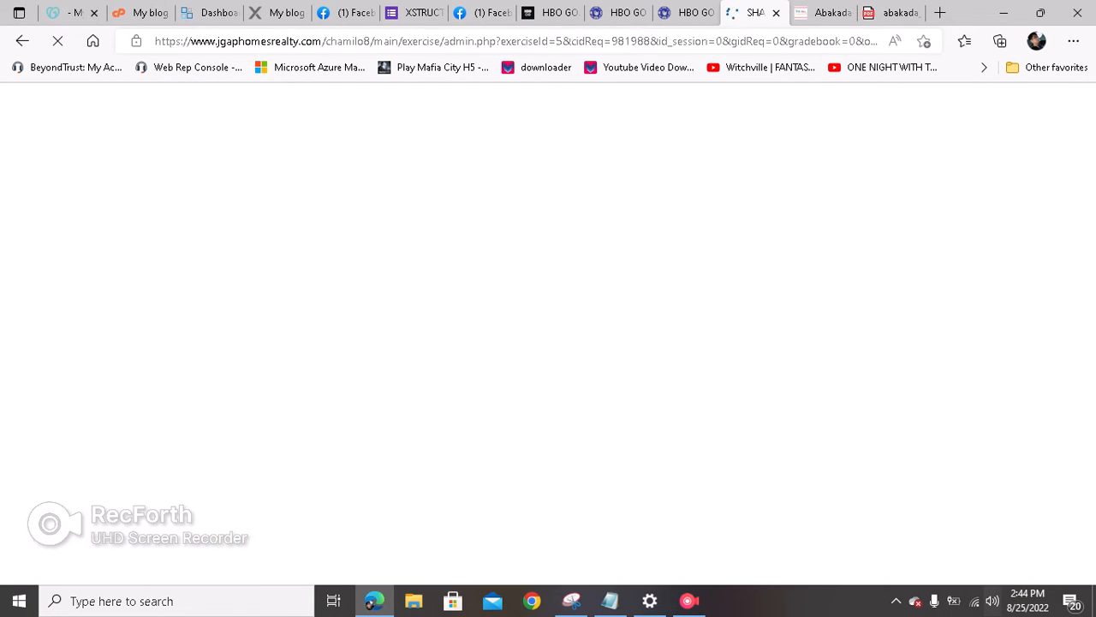
Examine the question types available for the ABAKAQUESTIONS test.
scroll(549, 334, "down", 2)
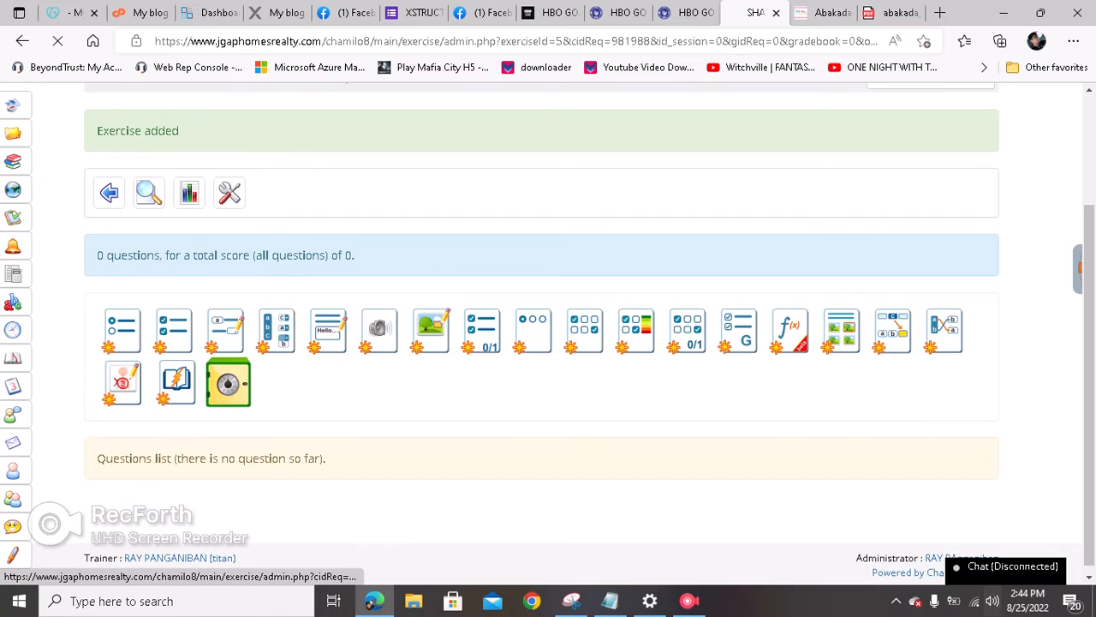
scroll(548, 334, "up", 1)
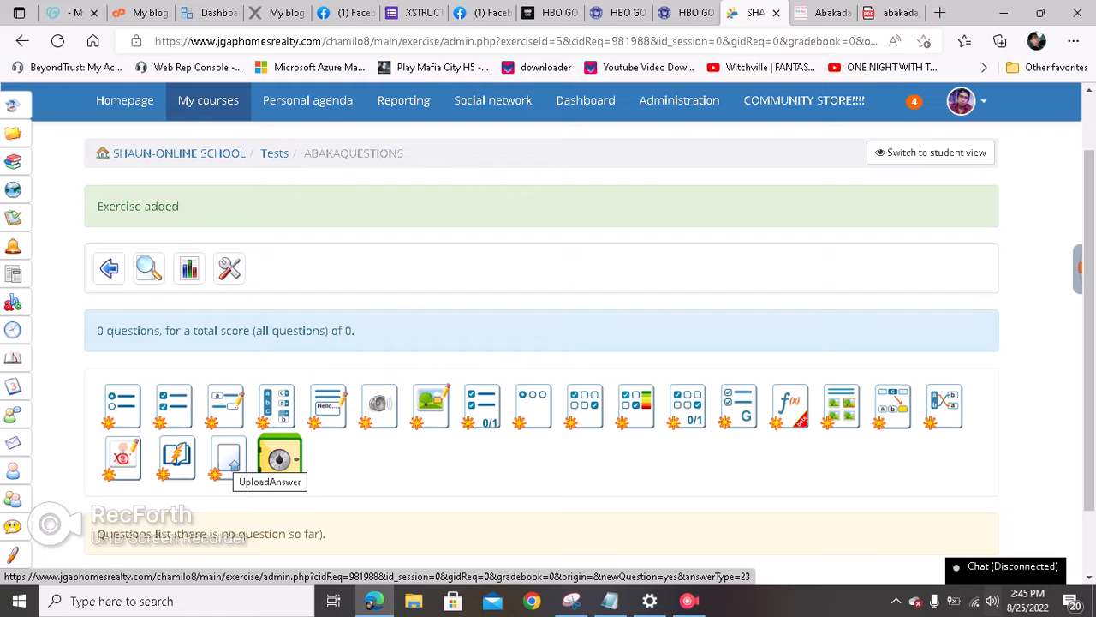
scroll(279, 458, "down", 1)
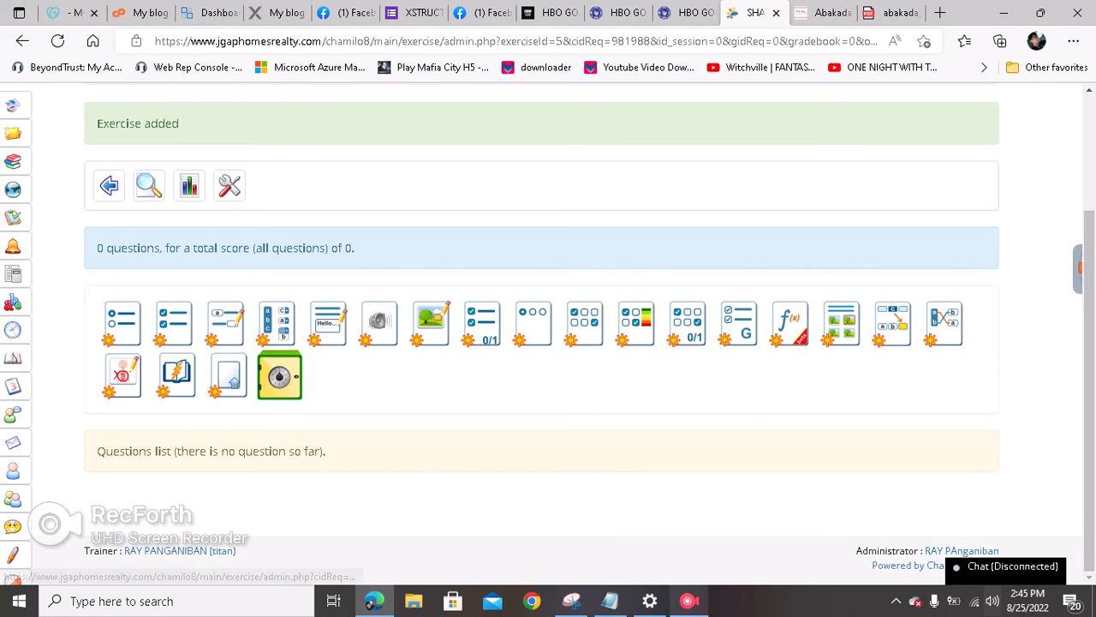
left_click(688, 600)
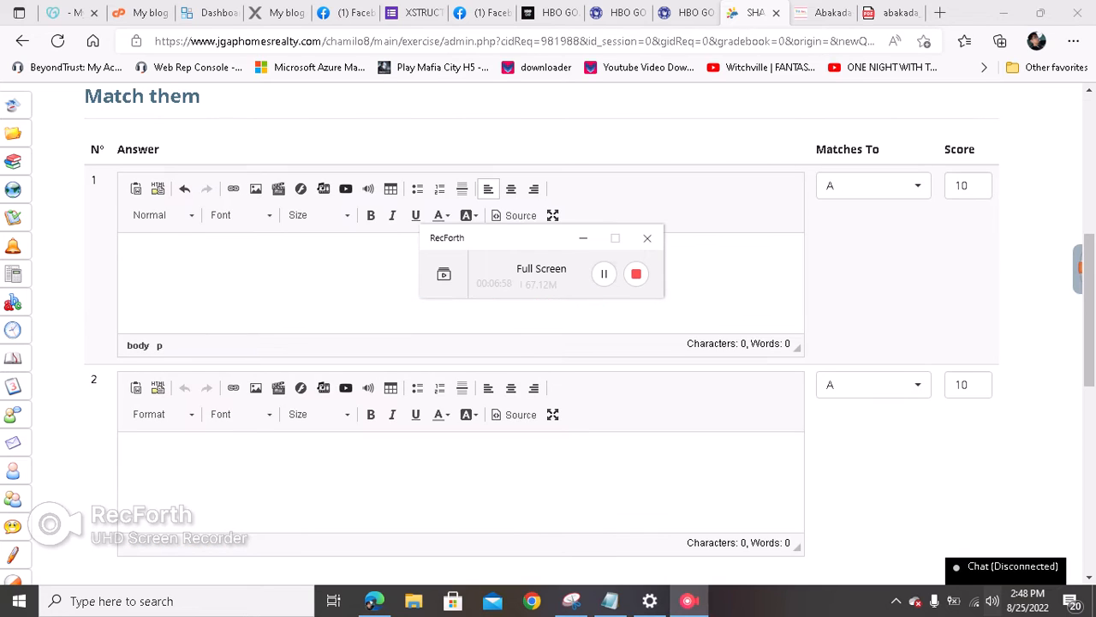
Enter MATCH THE LETTERS WITH ITS SOUND as the question of the Match by dragging exercise.
scroll(542, 342, "up", 3)
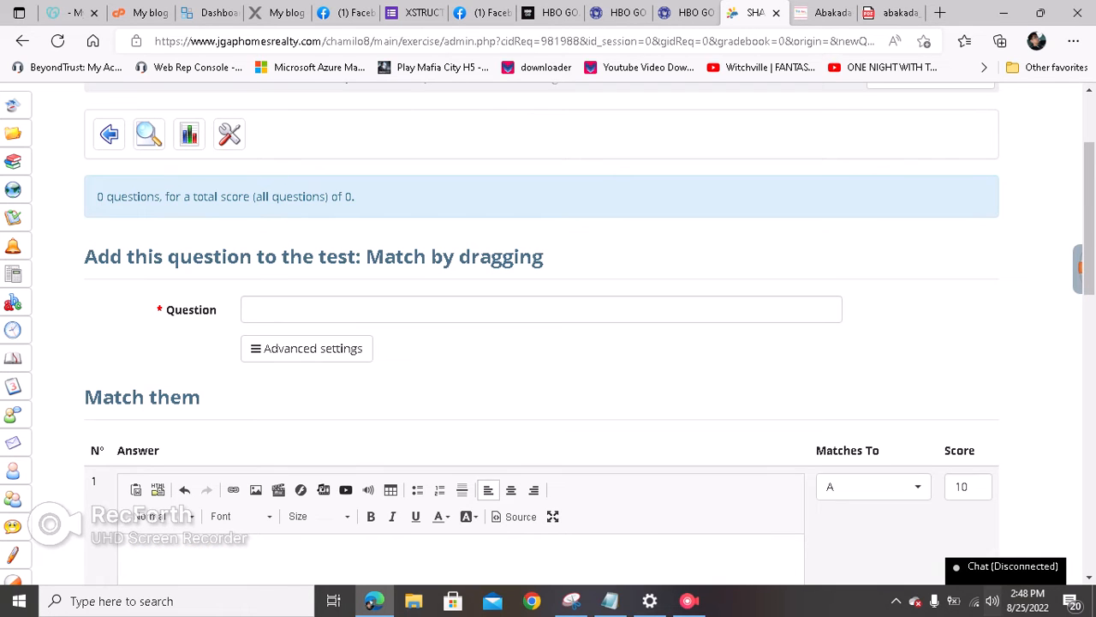
left_click(541, 309)
type("MATCH THE ")
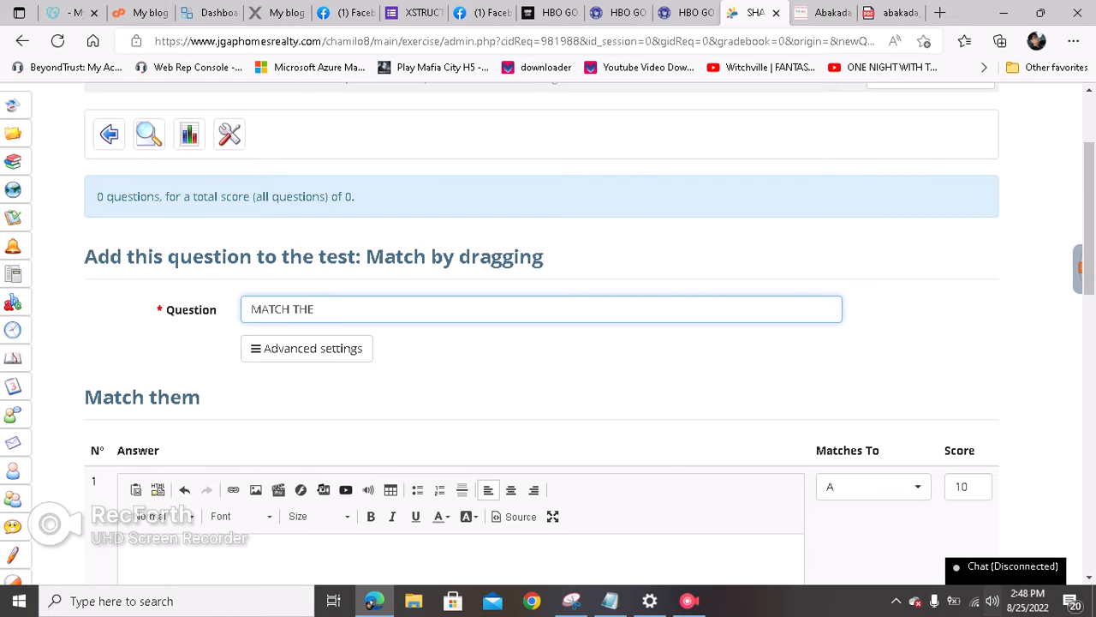
type("LETTERS WITH ITS SOUND")
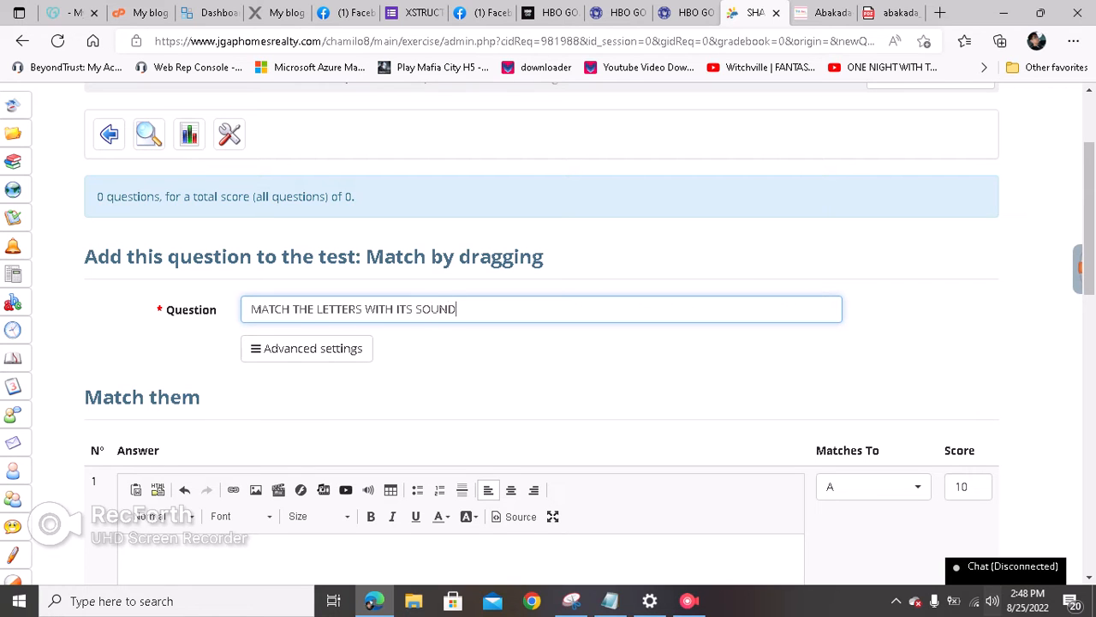
Enter Aa as the content of the first item to match.
scroll(377, 343, "down", 2)
left_click(368, 423)
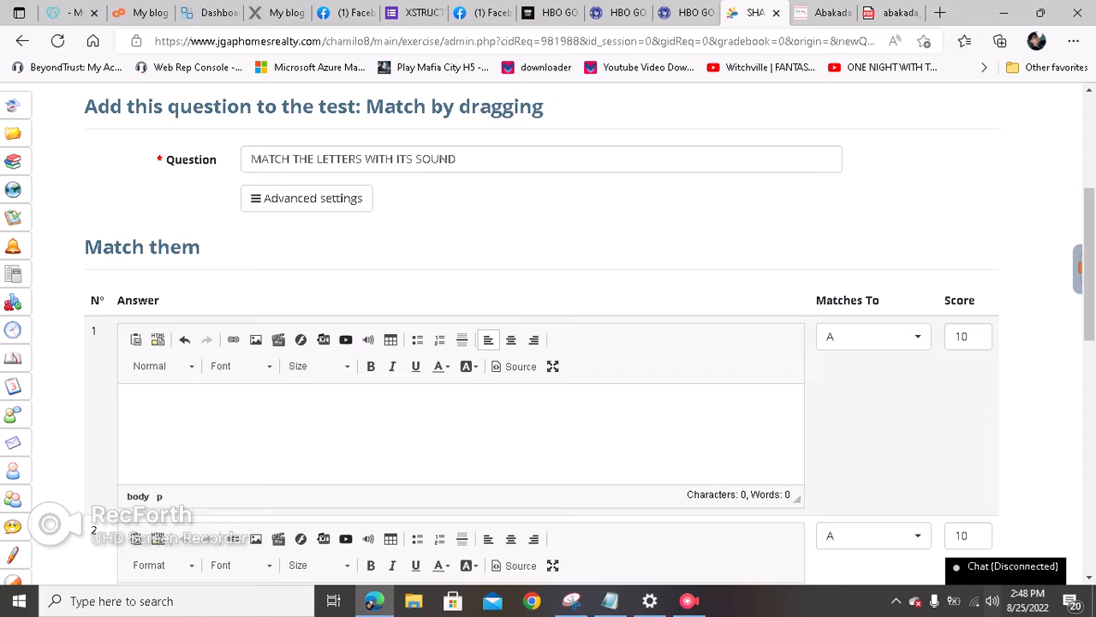
type("Aa")
Examine the second item to match and the lettered answer fields of the matching question.
scroll(548, 343, "down", 3)
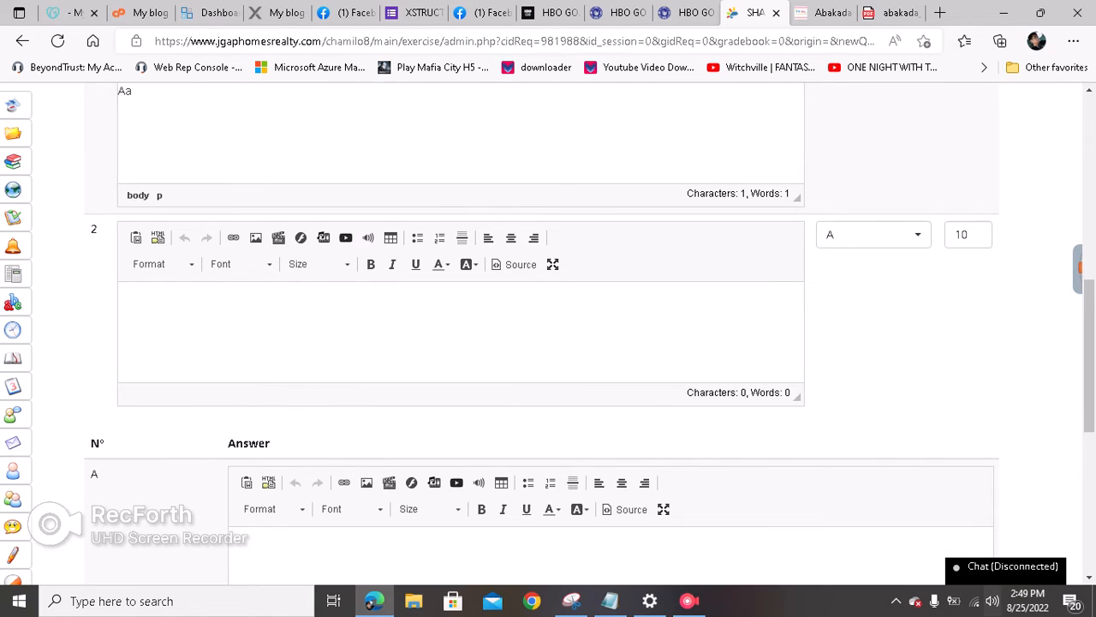
scroll(548, 343, "up", 1)
scroll(548, 343, "down", 5)
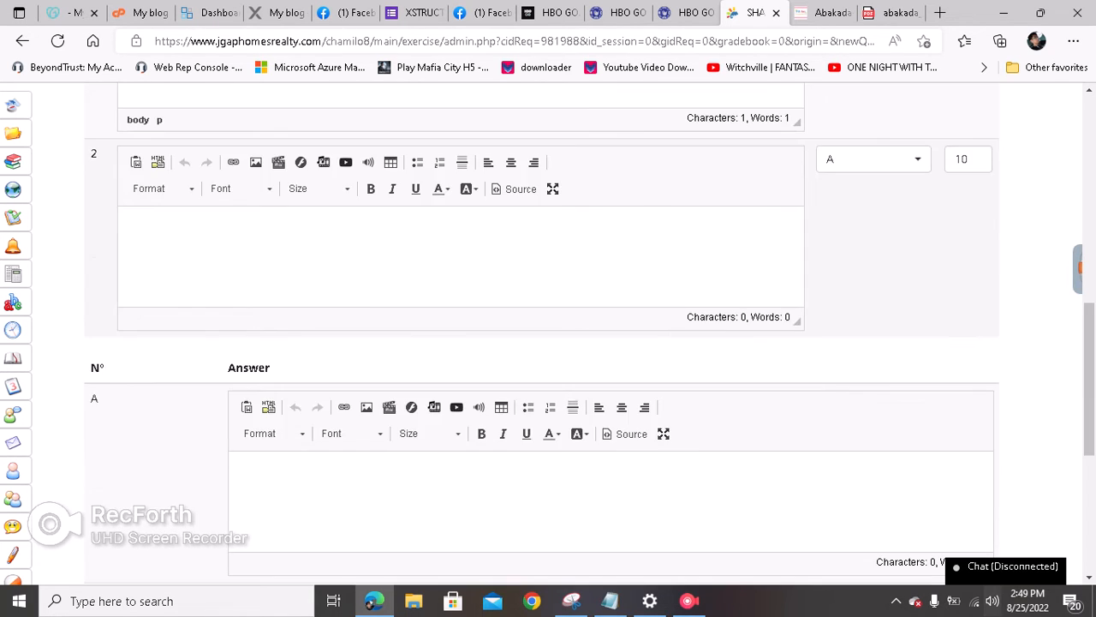
scroll(548, 342, "up", 2)
scroll(347, 433, "up", 3)
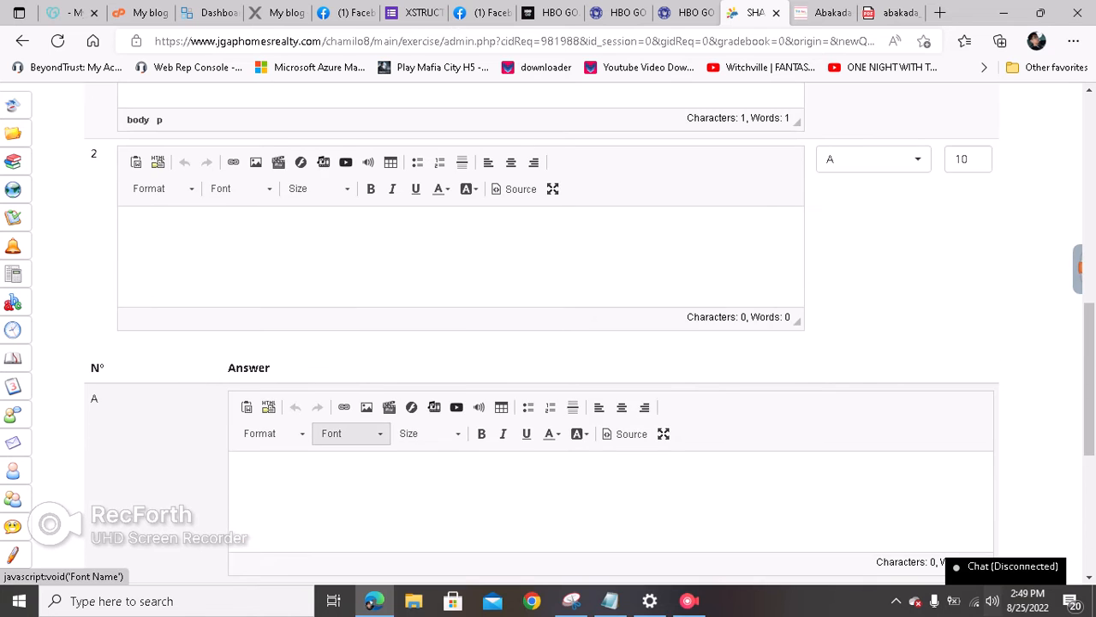
scroll(347, 433, "down", 2)
scroll(347, 433, "down", 1)
left_click(347, 428)
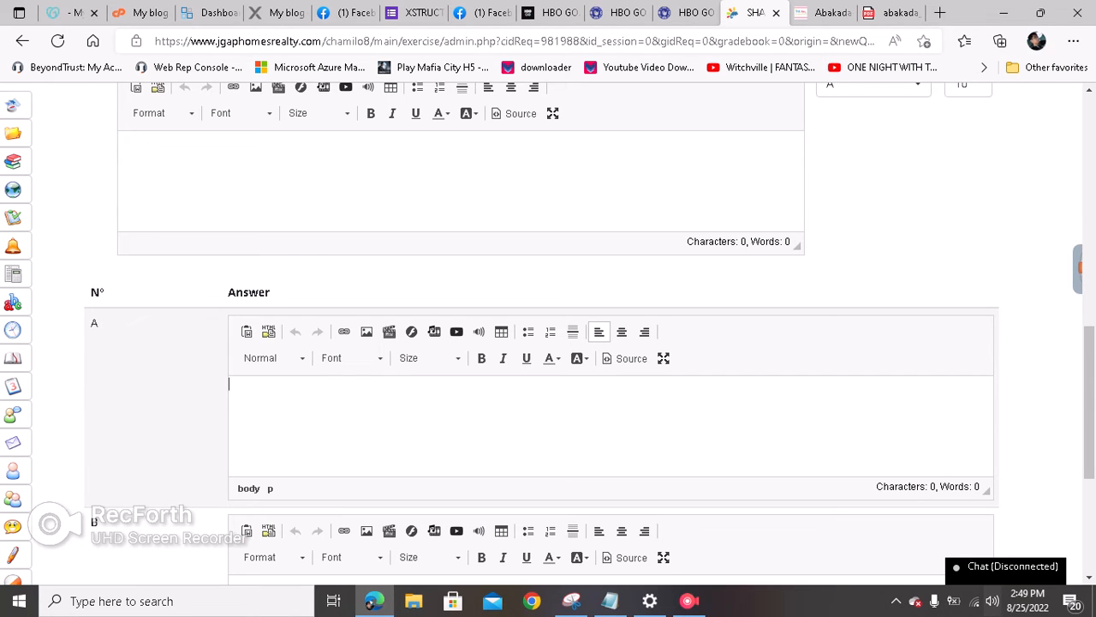
left_click(689, 600)
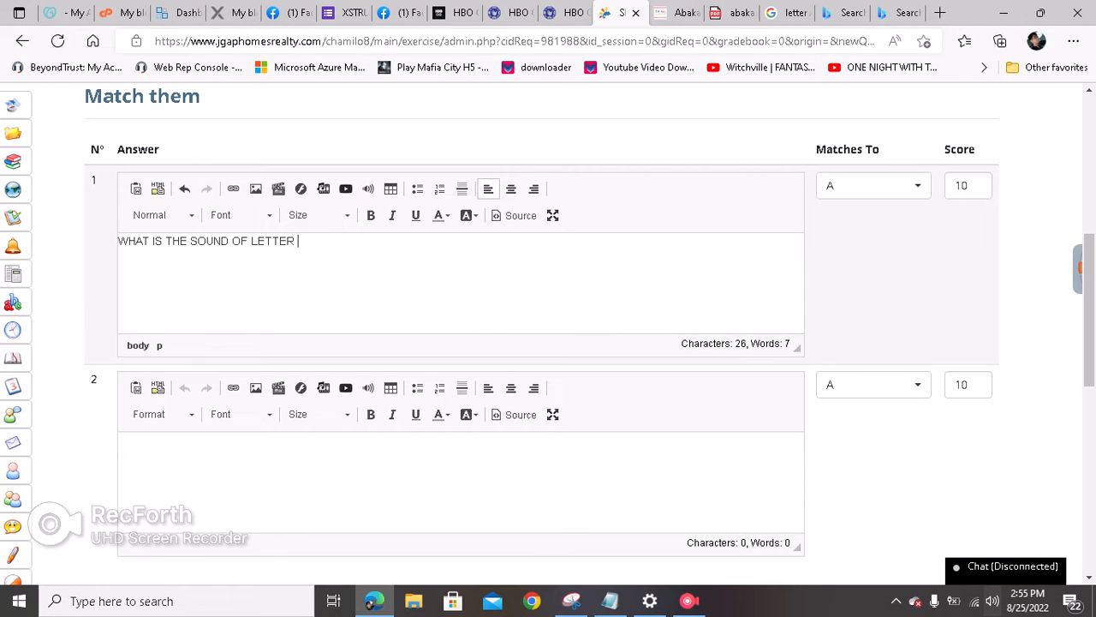
Open the server file browser to pick an image for item 1, following the text WHAT IS THE SOUND OF LETTER.
key("Return")
key("BackSpace")
key("Return")
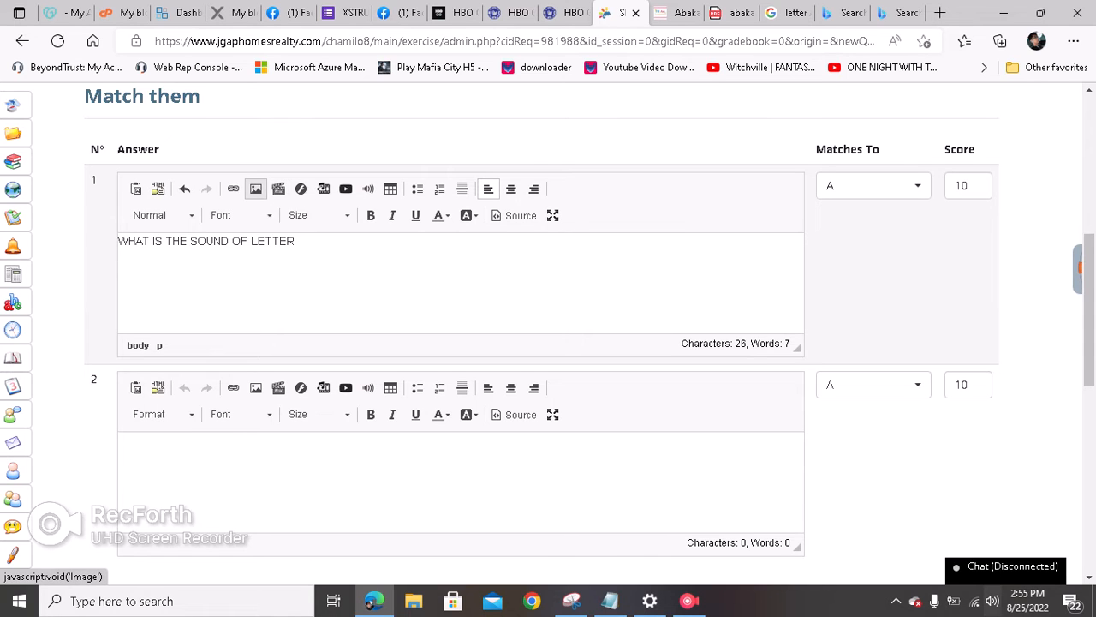
left_click(255, 188)
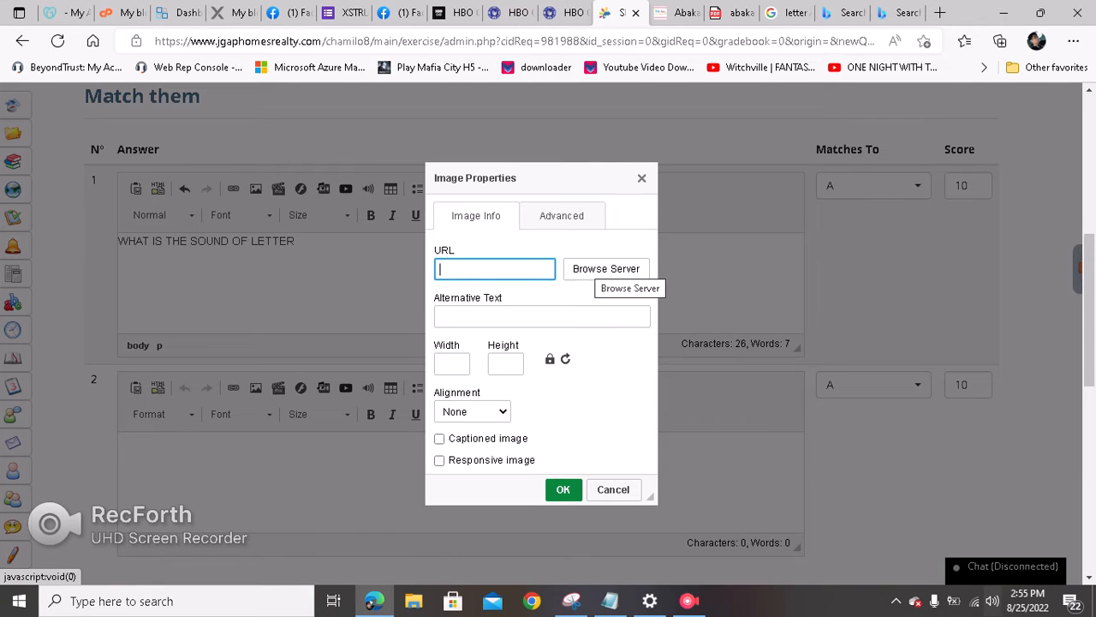
left_click(606, 268)
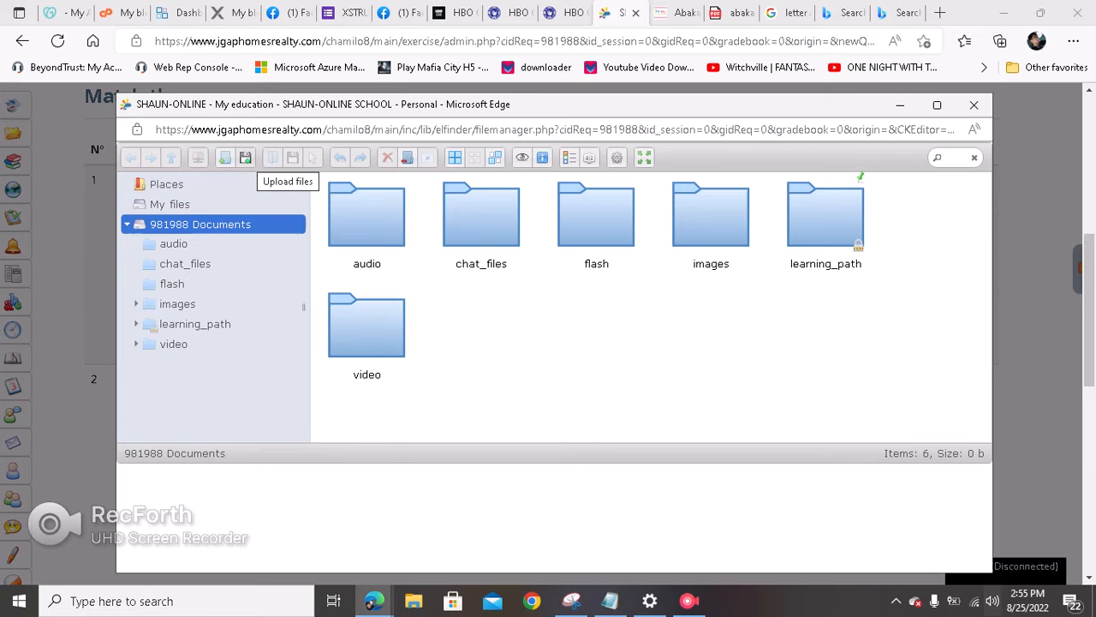
Upload the blob and letter A images from the xxxray folder on Local Disk (C:) to the course documents.
left_click(245, 158)
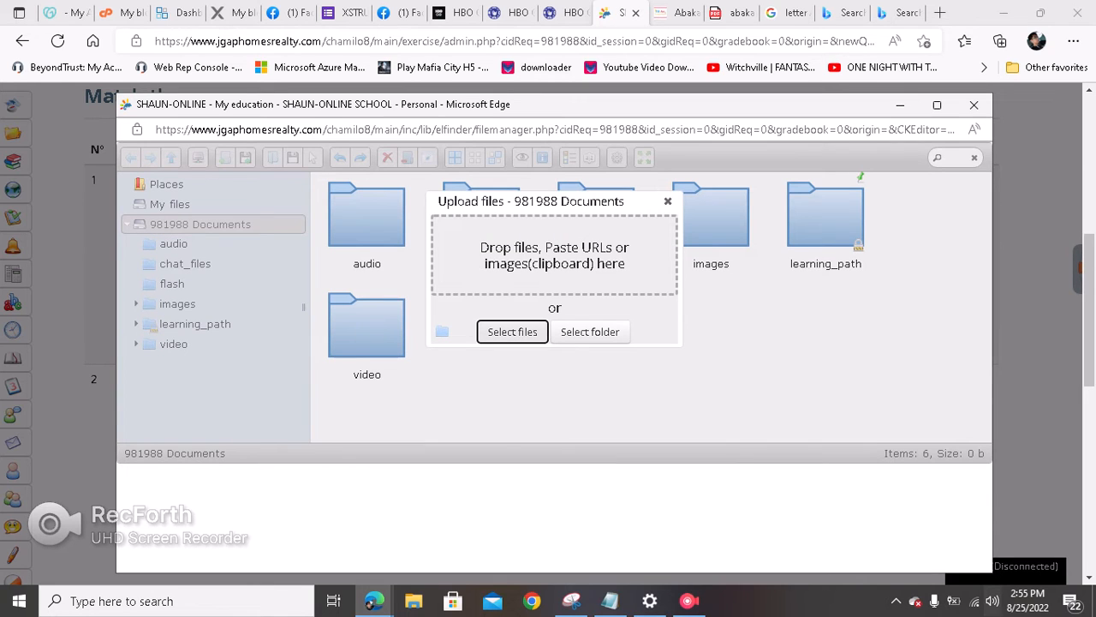
left_click(512, 331)
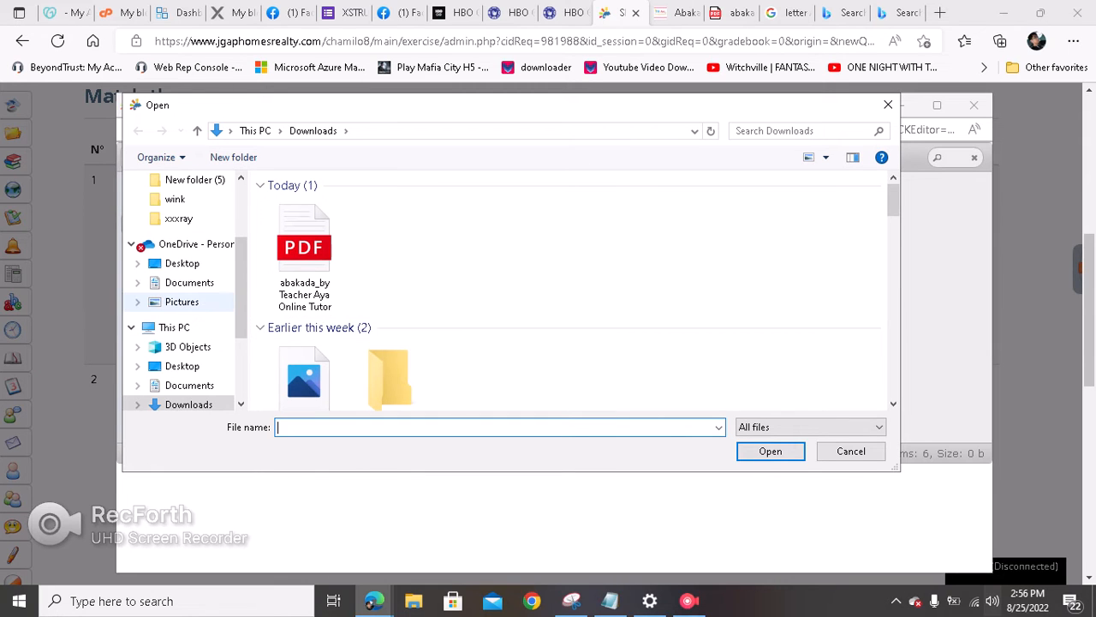
left_click_drag(241, 284, 241, 338)
left_click(195, 359)
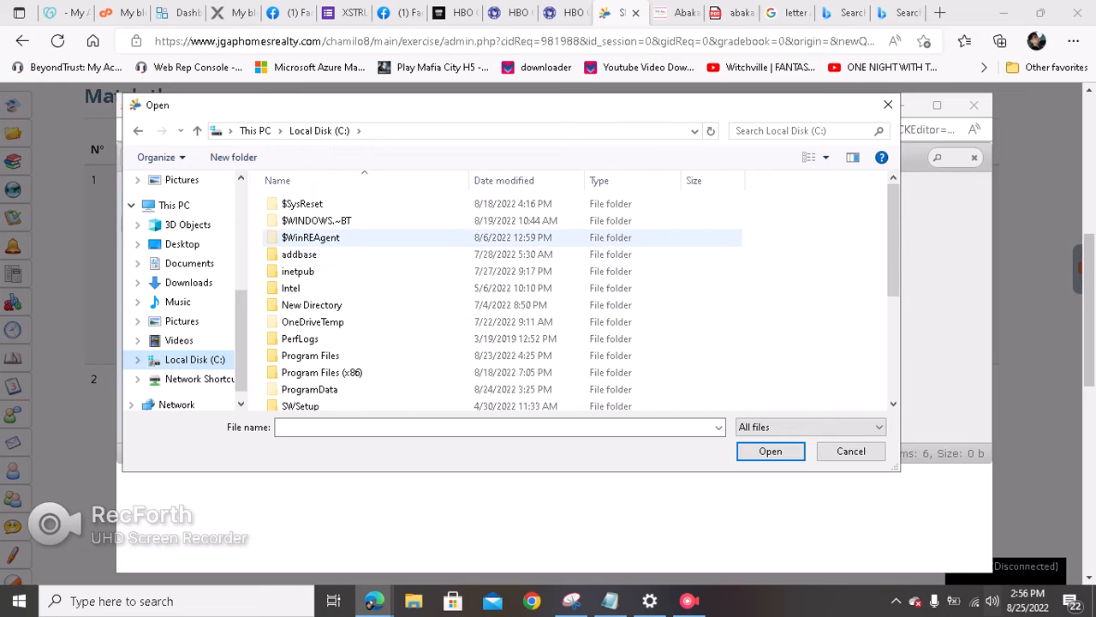
scroll(368, 313, "down", 4)
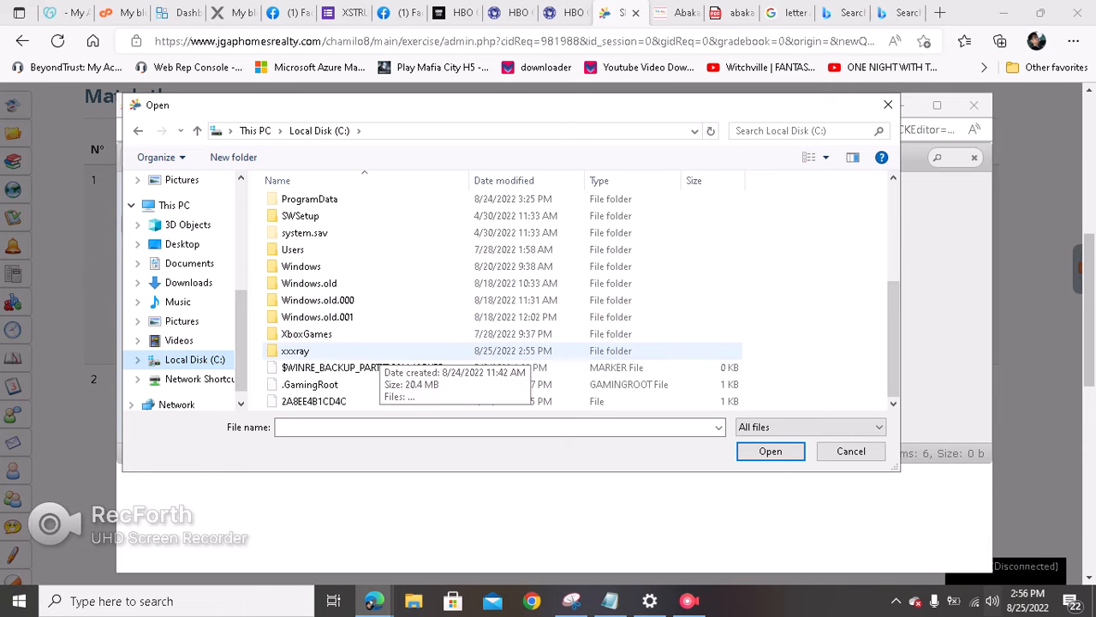
double_click(373, 351)
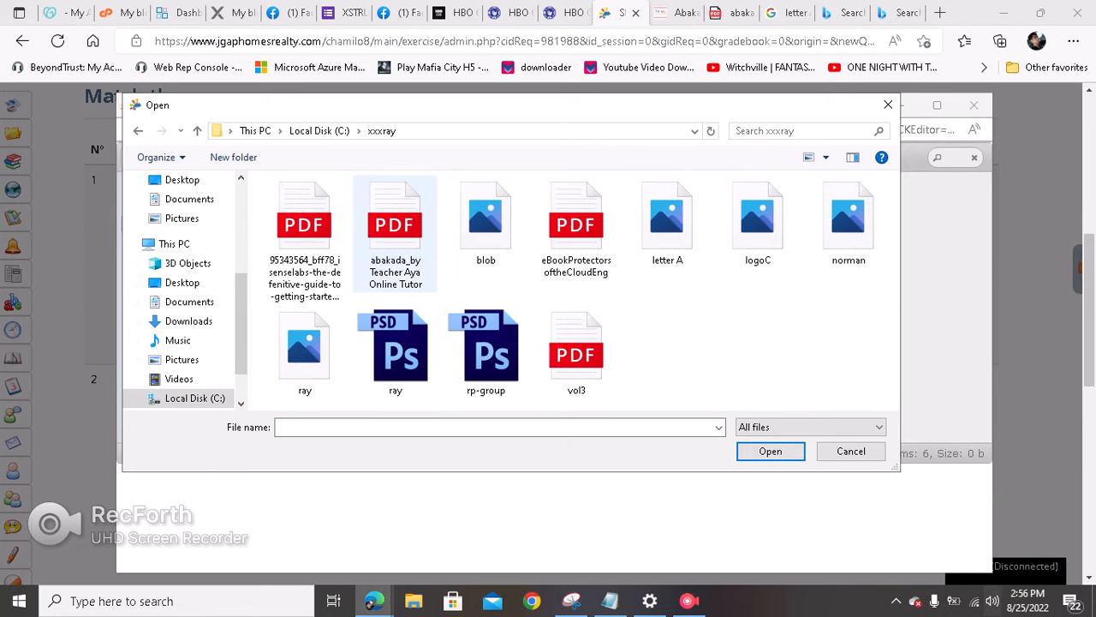
left_click(486, 223)
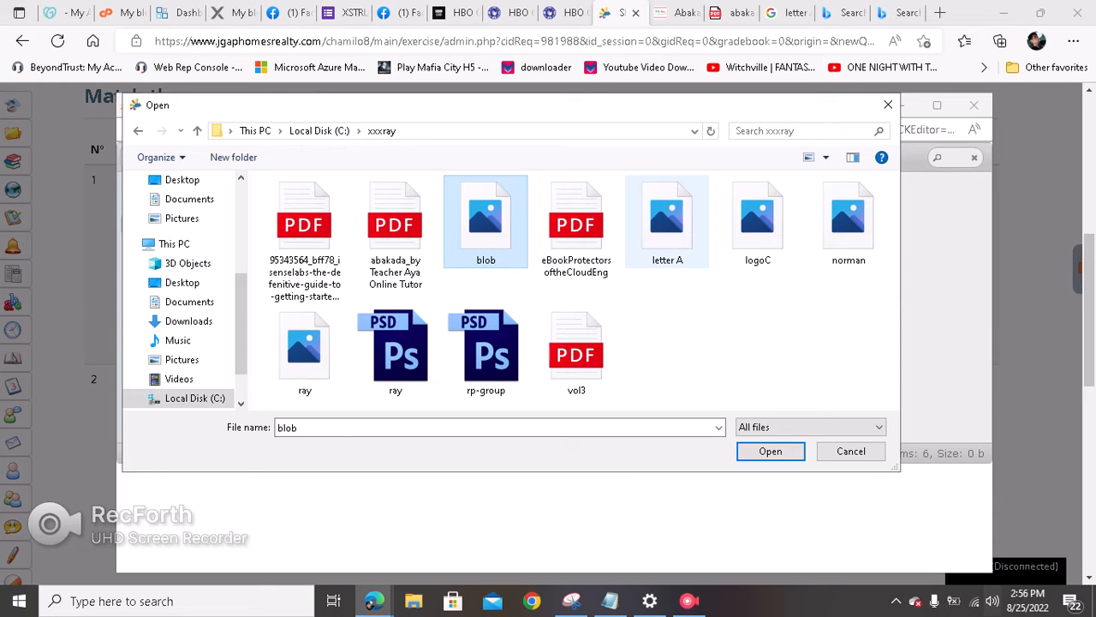
left_click(667, 221, "ctrl")
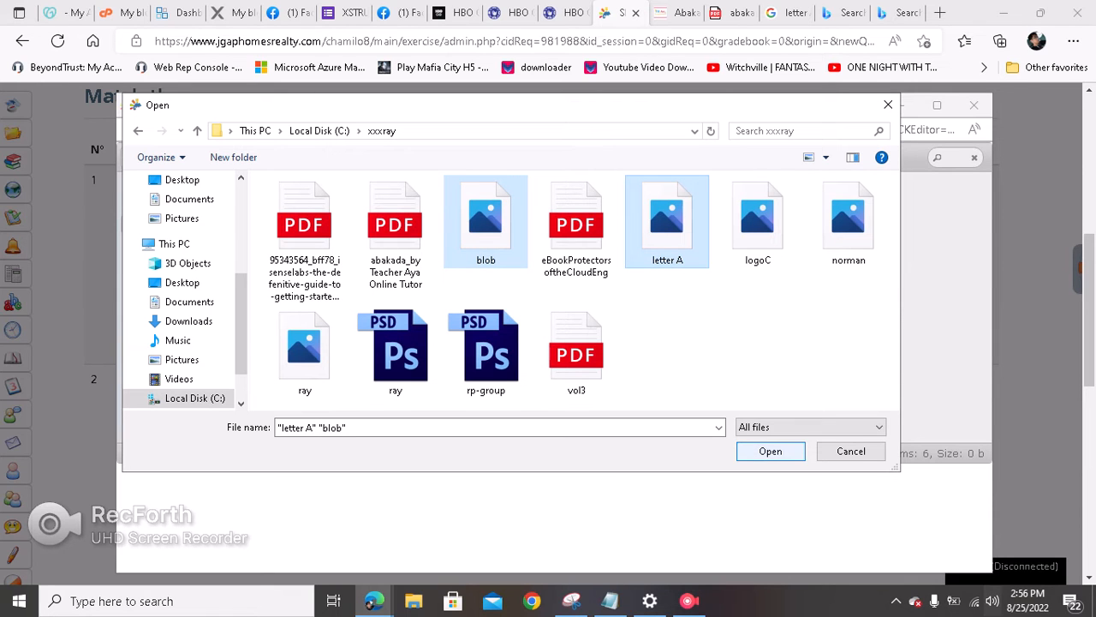
key("Return")
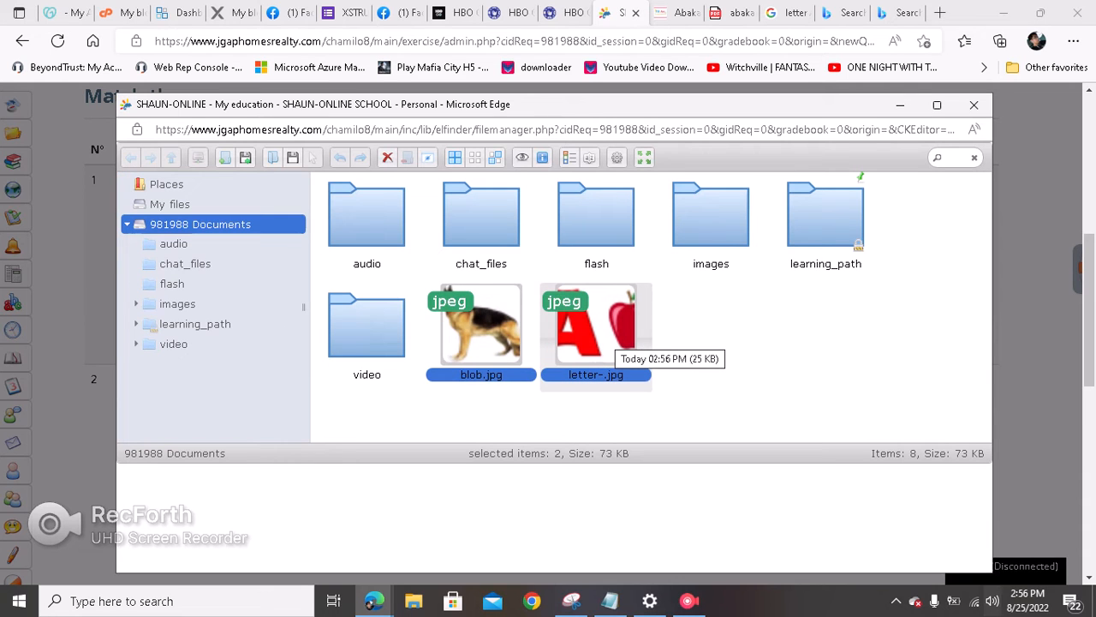
Insert the uploaded letter A image into item 1 as a captioned, responsive image.
double_click(600, 339)
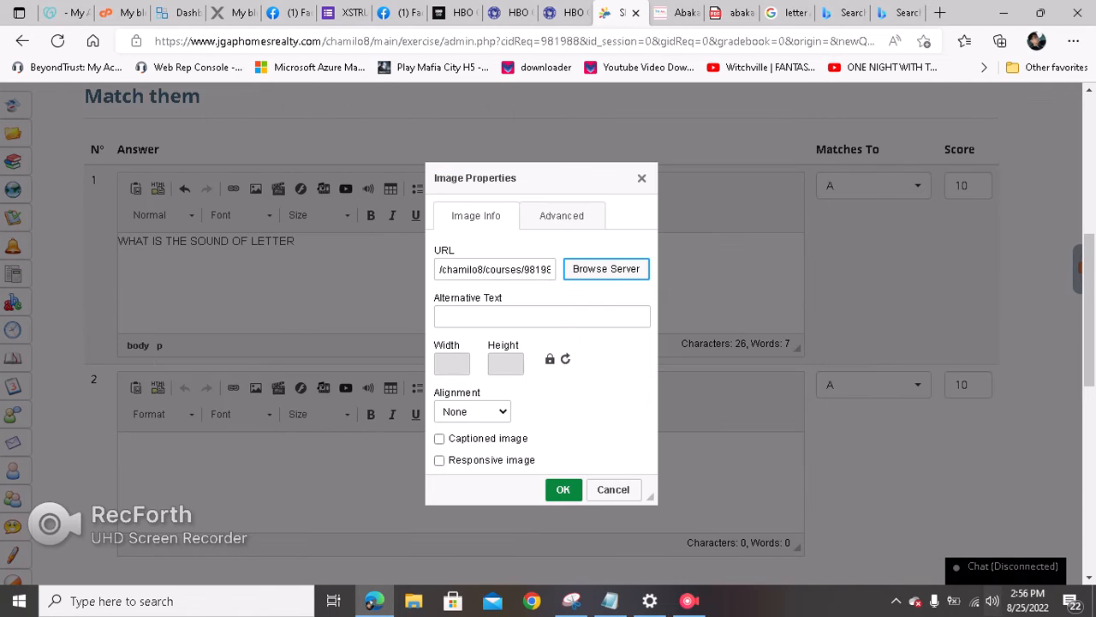
left_click(439, 438)
left_click(439, 460)
left_click(563, 489)
scroll(364, 282, "up", 3)
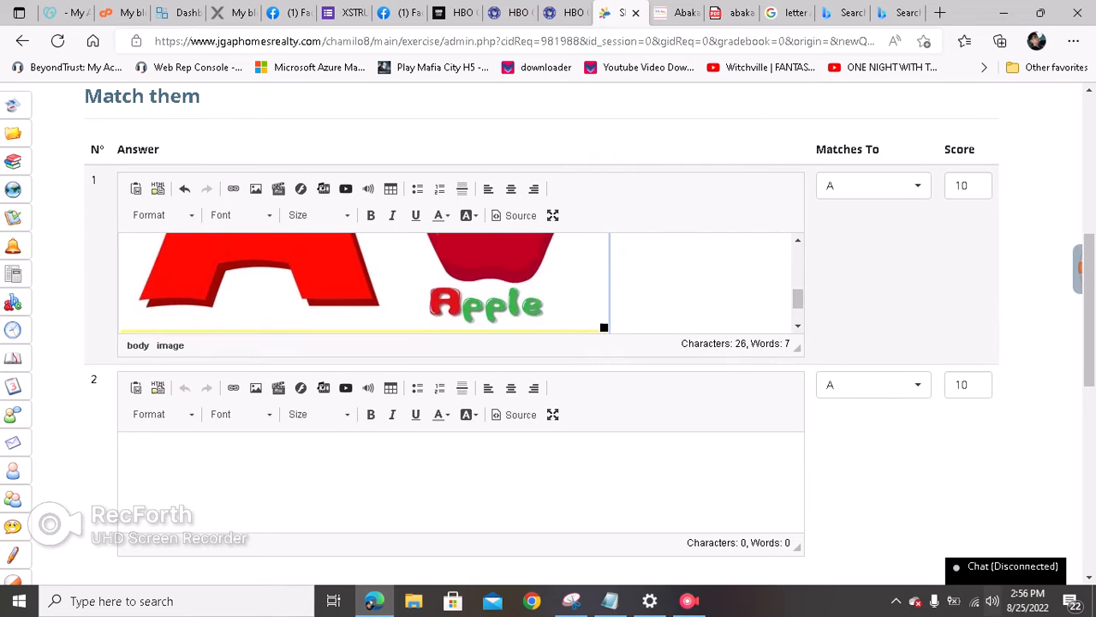
Insert the dog image blob.jpg from the course documents into item 2 of the matching question.
scroll(364, 454, "up", 2)
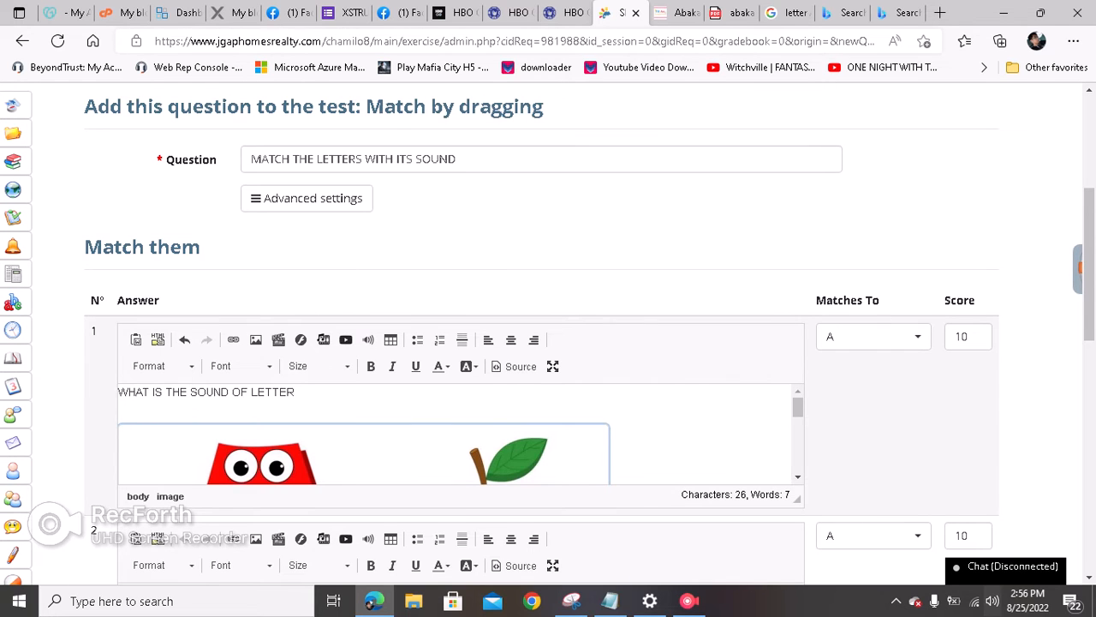
scroll(364, 454, "down", 2)
scroll(364, 390, "down", 5)
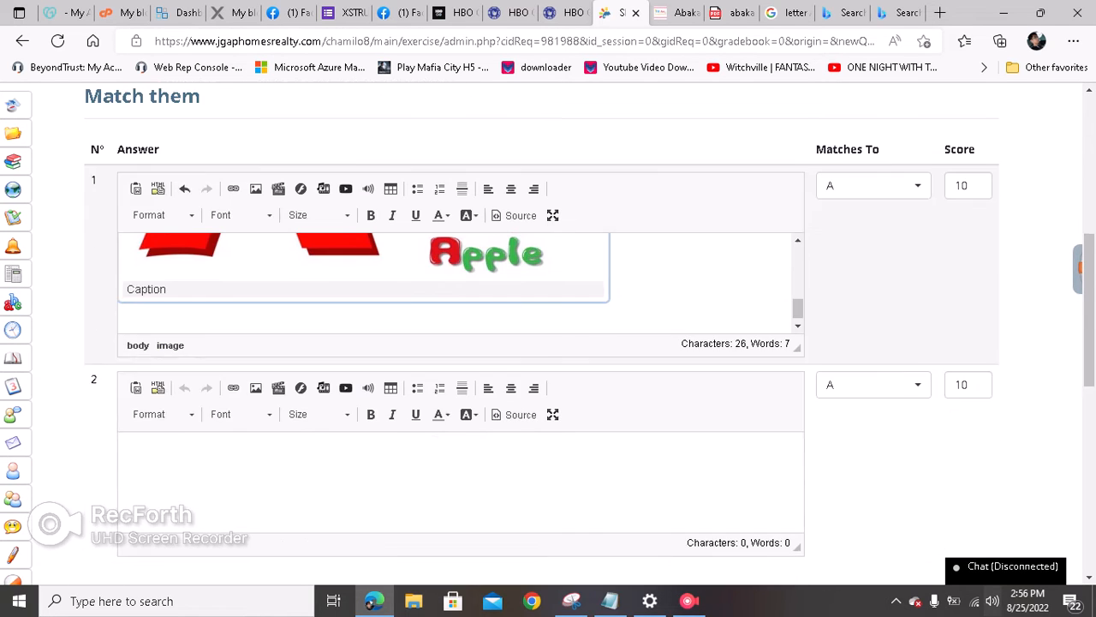
scroll(364, 391, "up", 1)
scroll(549, 342, "down", 3)
scroll(548, 343, "up", 2)
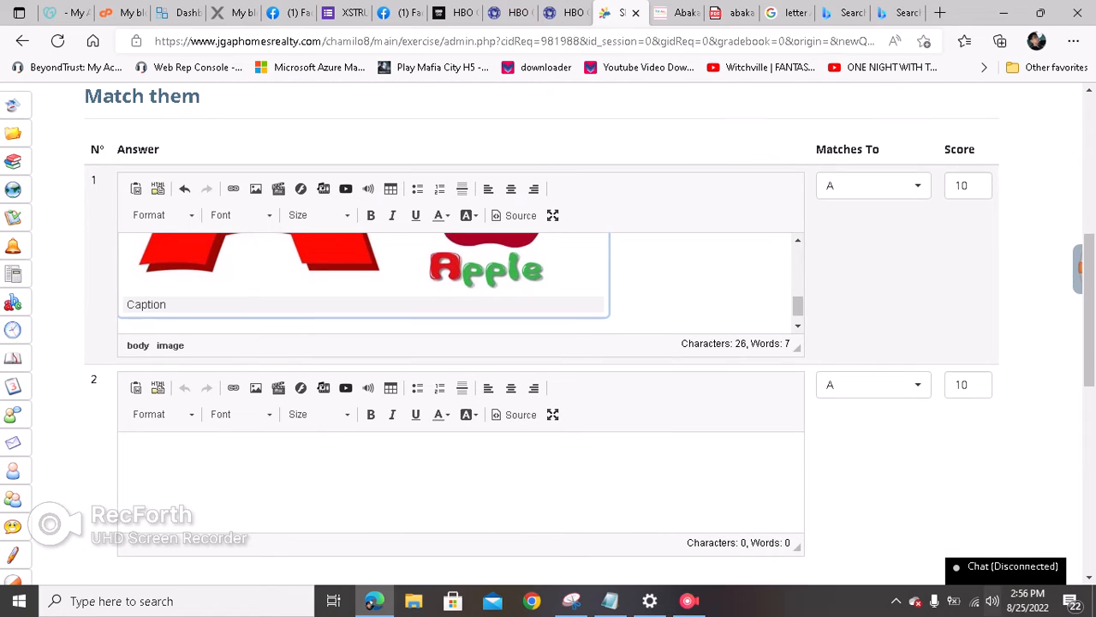
left_click(342, 467)
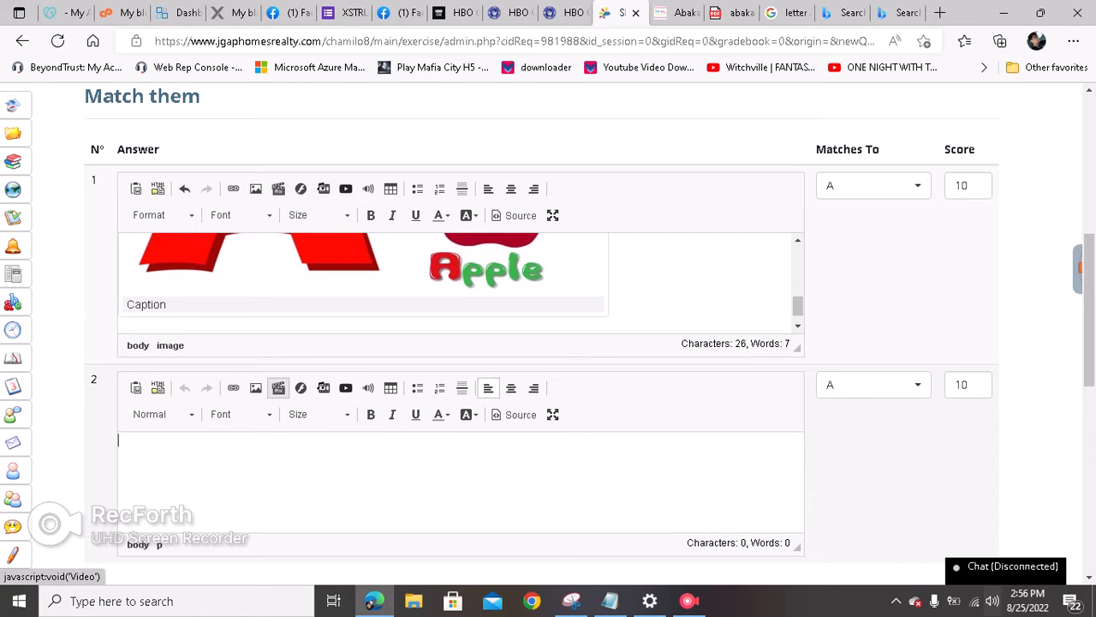
left_click(255, 388)
left_click(606, 269)
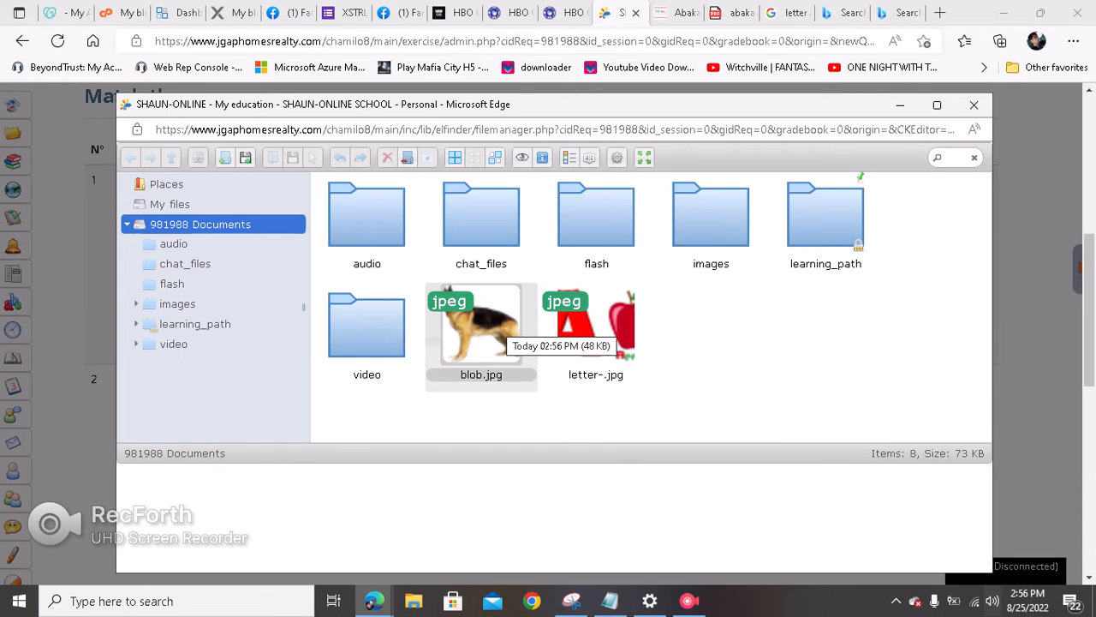
double_click(501, 333)
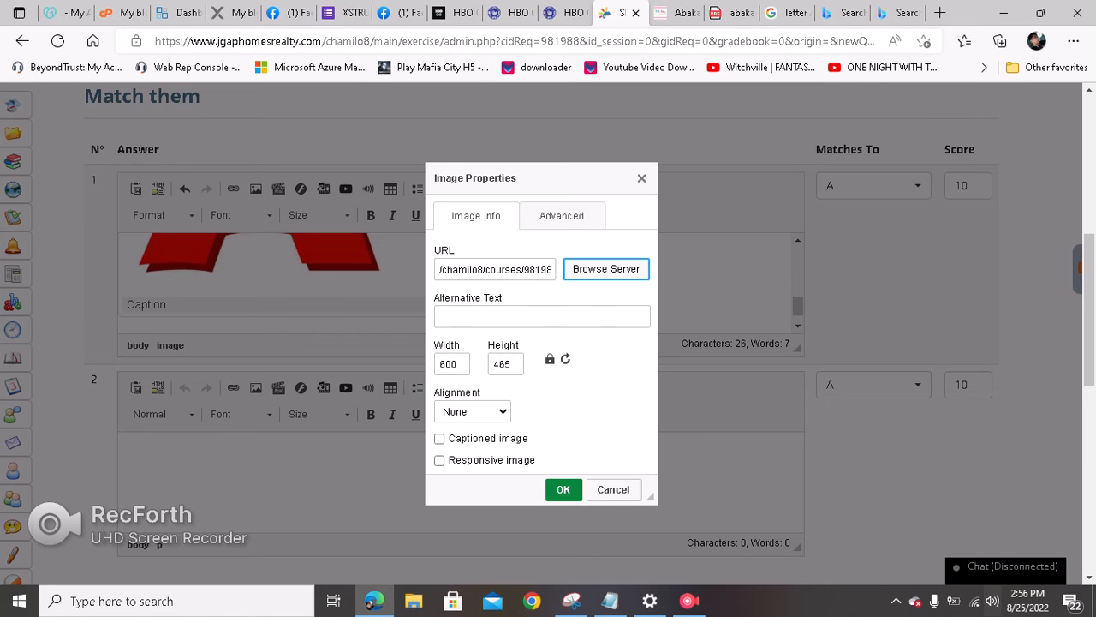
key("Return")
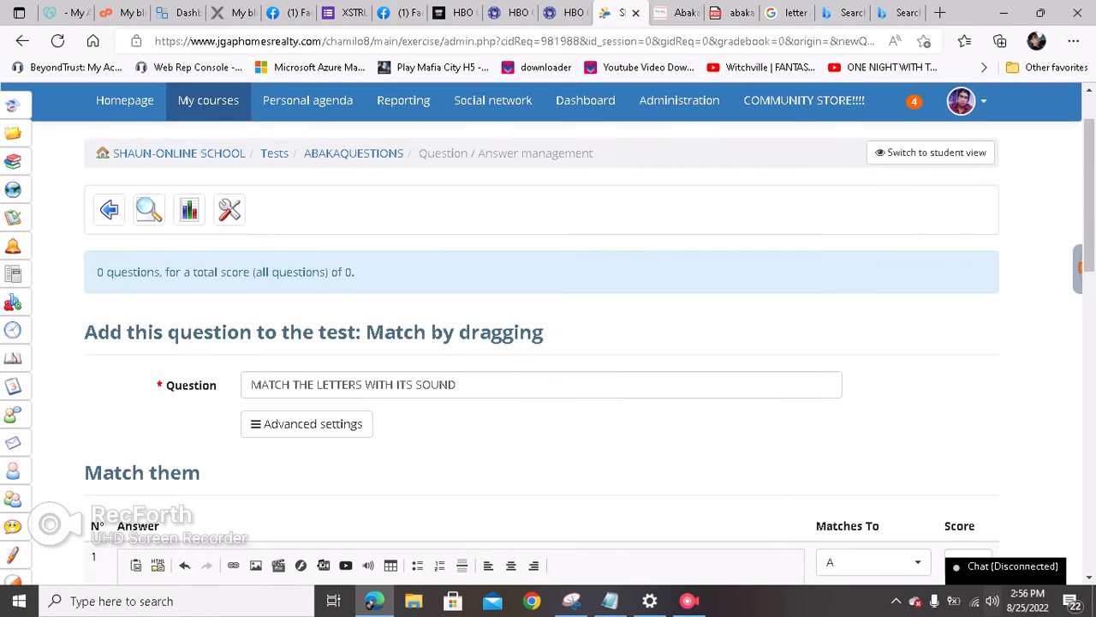
Enter "what is the sound AA" as the text of answer A in the matching question.
scroll(369, 353, "up", 1)
scroll(368, 353, "down", 4)
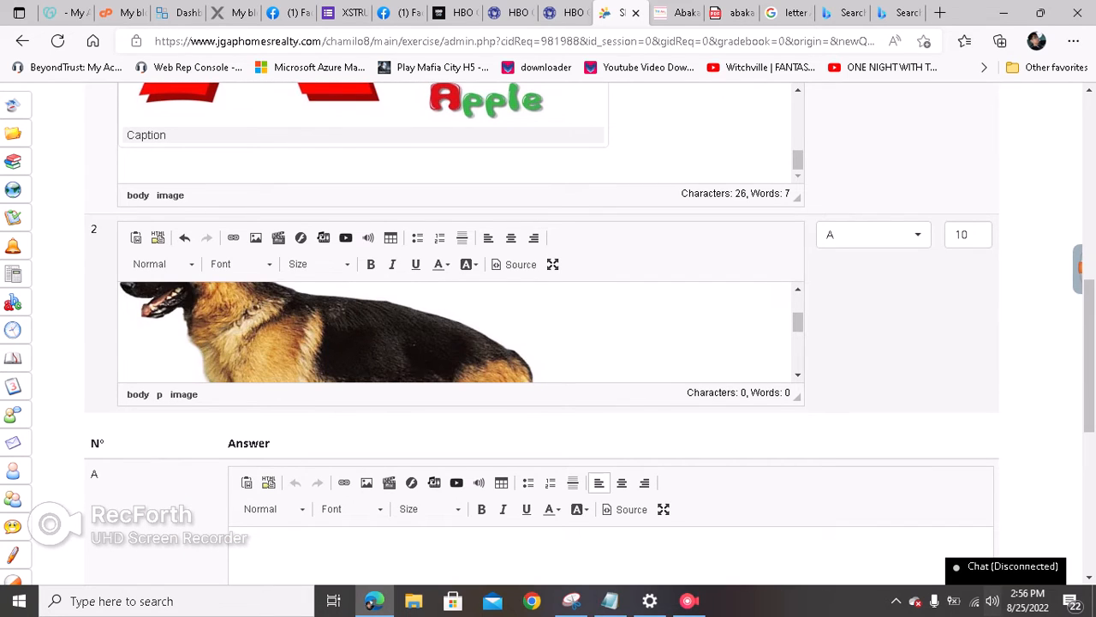
scroll(461, 333, "down", 5)
scroll(548, 334, "up", 6)
scroll(548, 334, "down", 2)
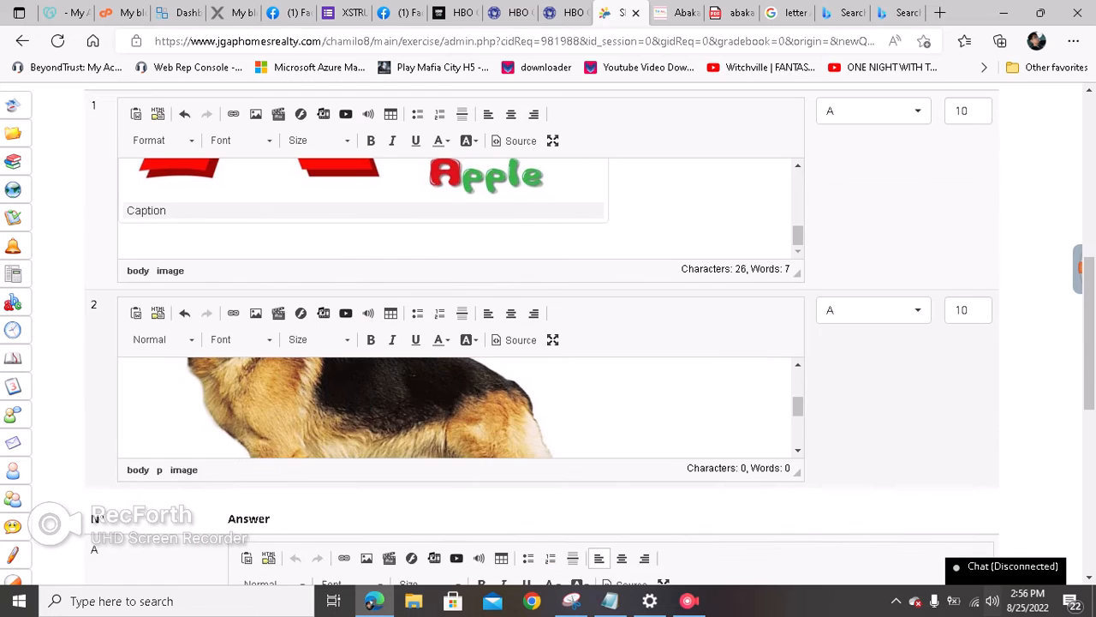
scroll(548, 334, "down", 2)
scroll(548, 334, "up", 2)
scroll(548, 334, "down", 3)
type("aa")
key("BackSpace")
key("BackSpace")
type("what is ")
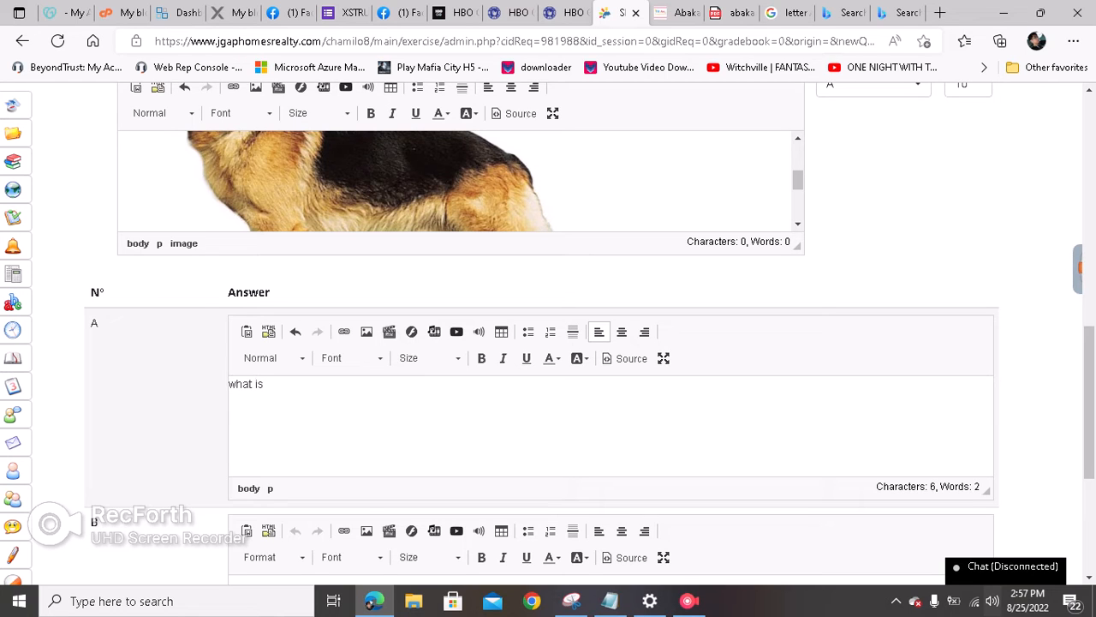
type("the scien")
key("BackSpace")
key("BackSpace")
key("BackSpace")
key("BackSpace")
type("ound")
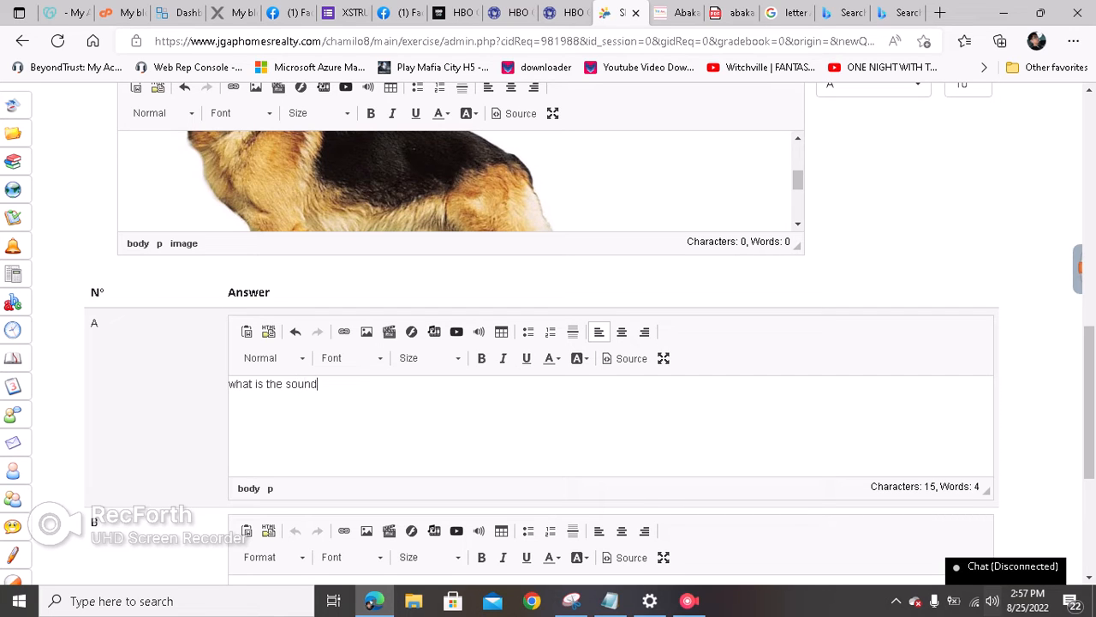
type(" AA")
Enter ASO as the text of answer B.
scroll(548, 343, "down", 2)
left_click(257, 435)
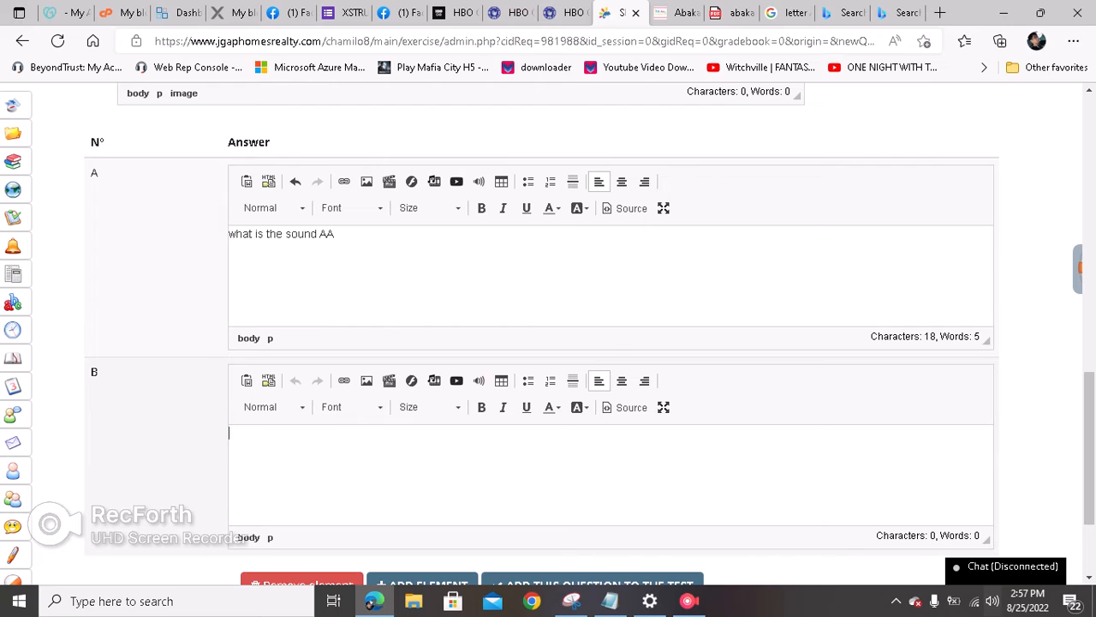
type("ASO")
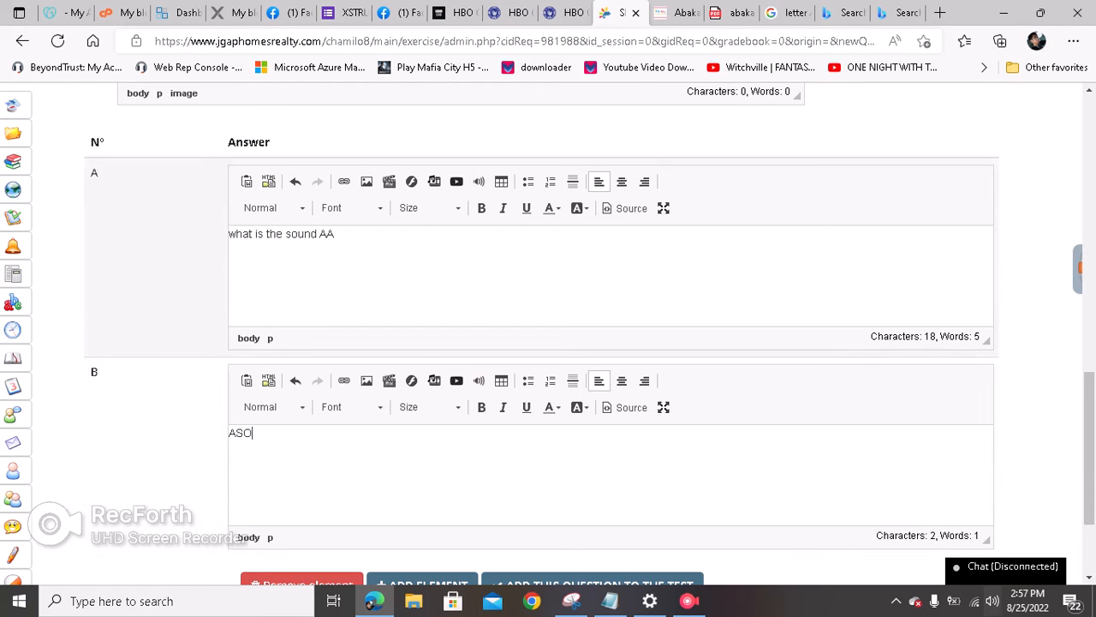
Replace the AA at the end of answer A with P.
left_click_drag(334, 235, 228, 235)
left_click(335, 235)
key("BackSpace")
key("BackSpace")
type("P")
Replace the text of answer B with MEEEOWWW and add the question to the test.
key("BackSpace")
key("BackSpace")
key("BackSpace")
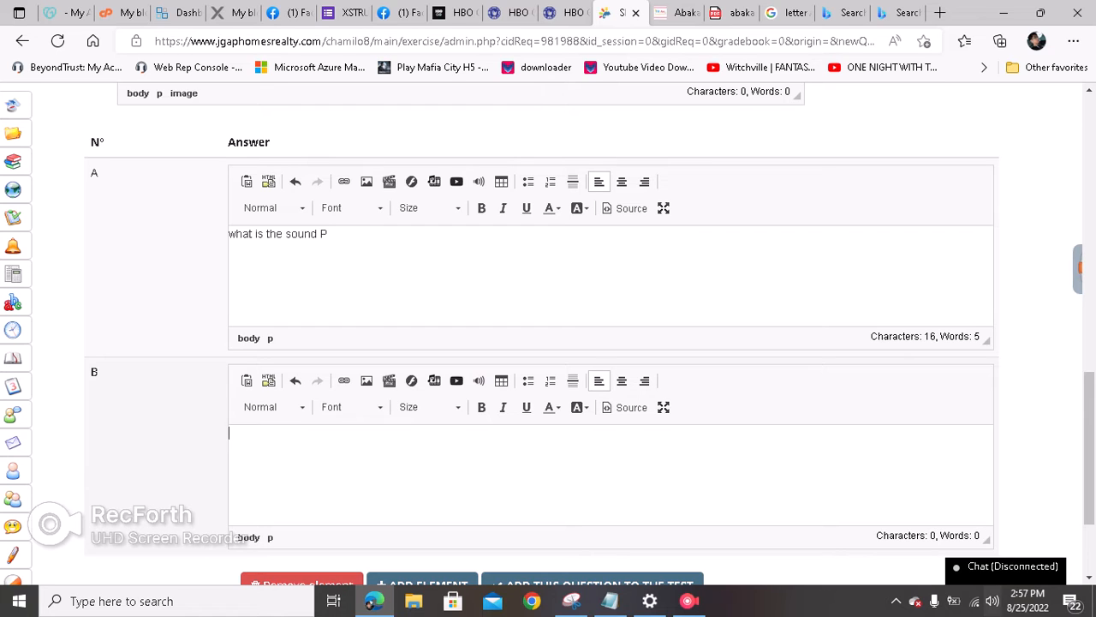
type("MEEEOWWW")
scroll(548, 342, "down", 2)
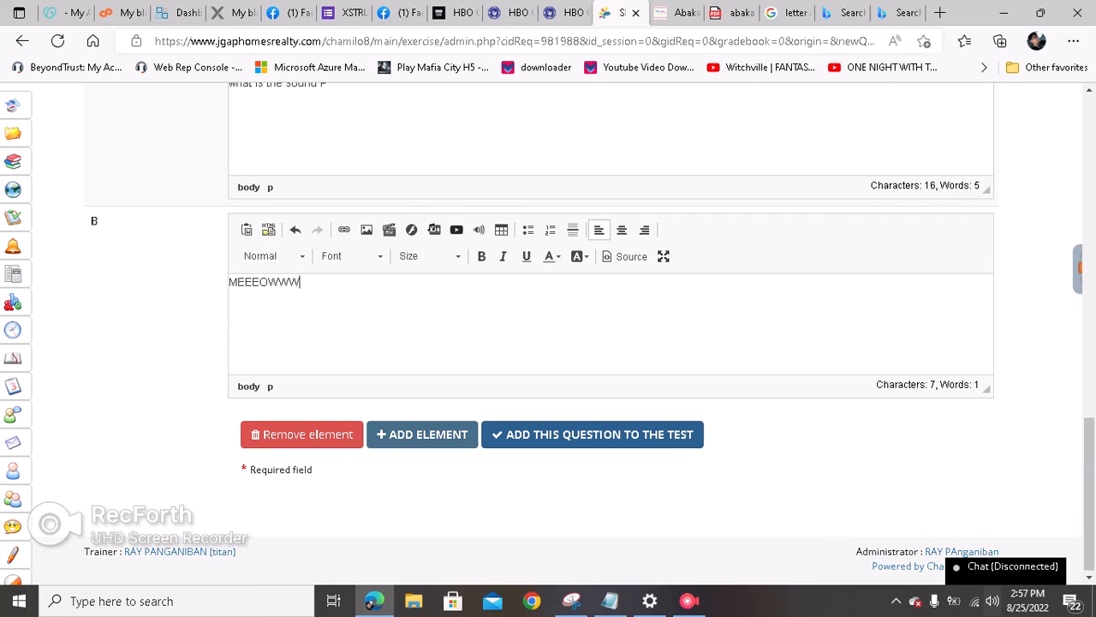
left_click(592, 434)
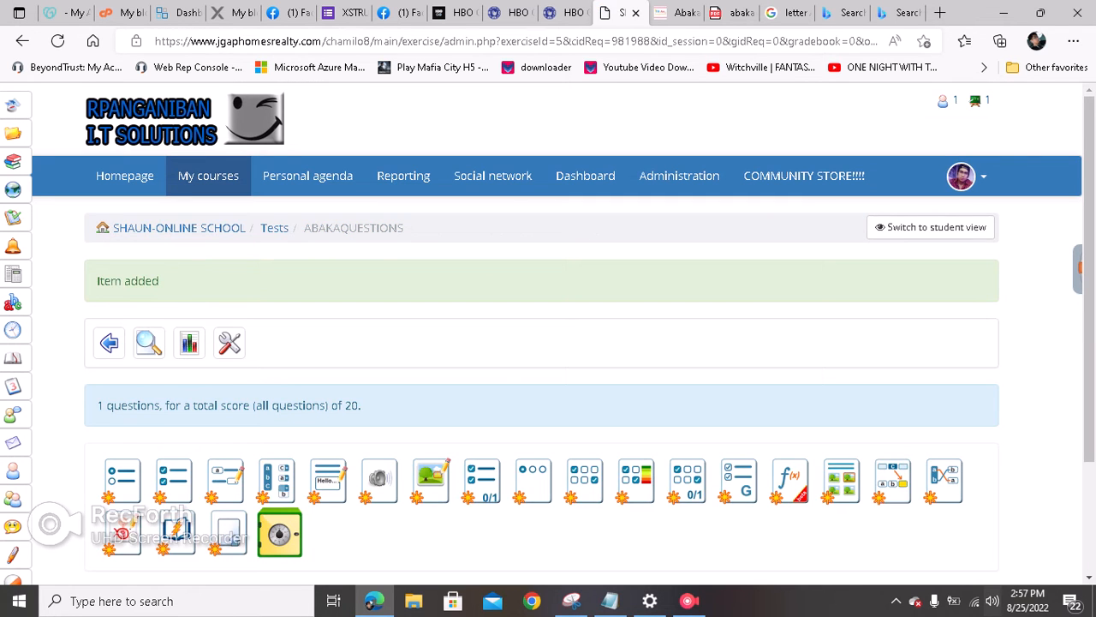
Return to the course's learning paths and open SAMPLE LEARNING PROCEDURE DEMO for editing.
scroll(548, 343, "down", 2)
scroll(548, 342, "up", 2)
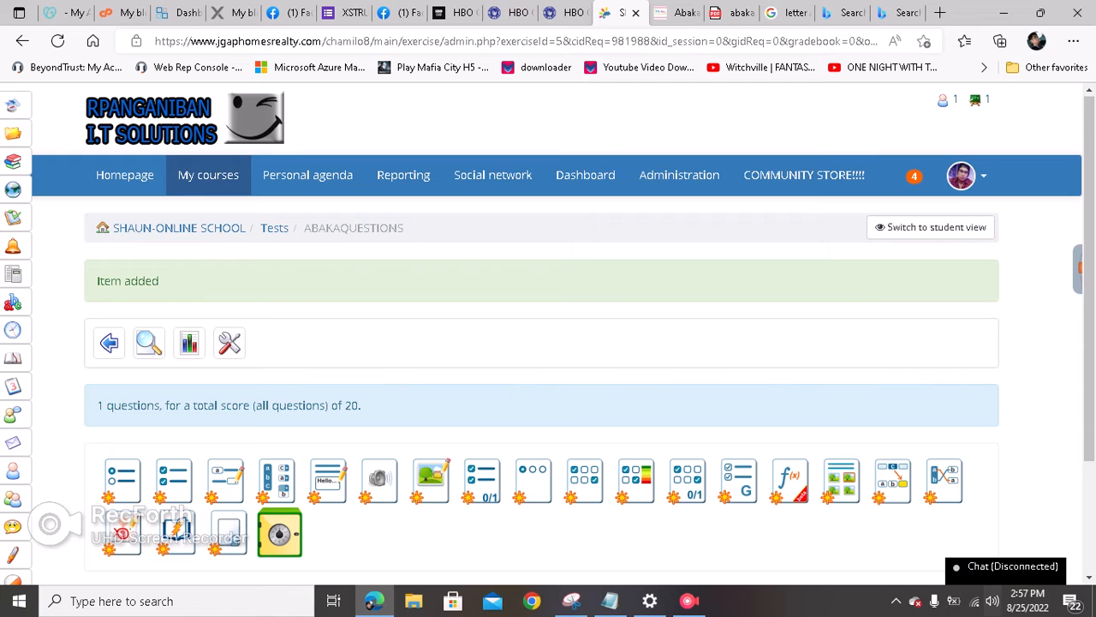
left_click(274, 228)
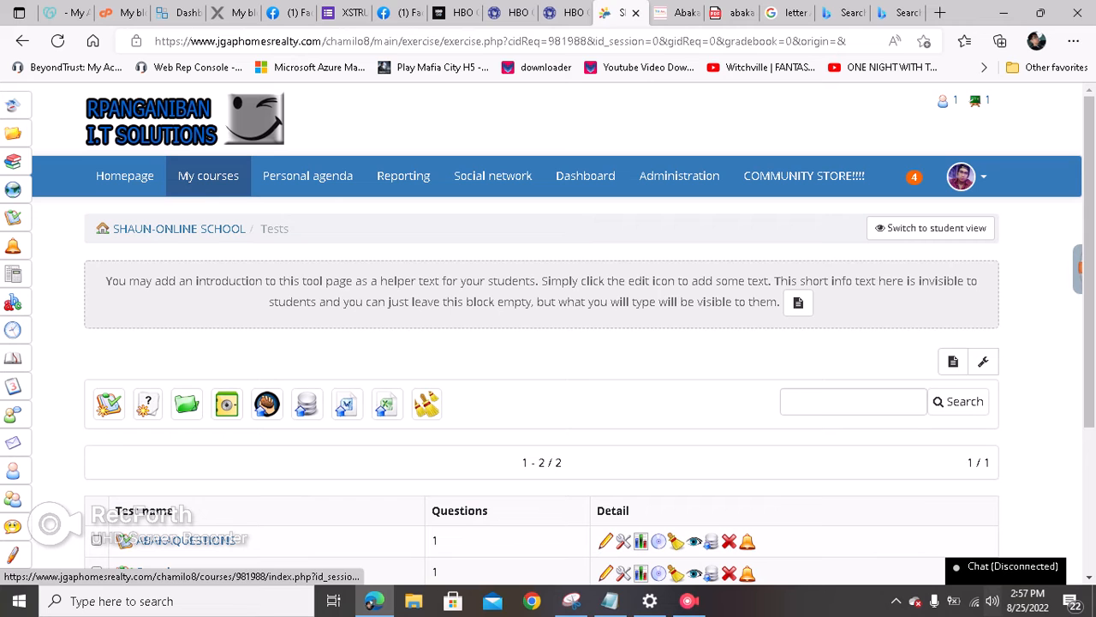
left_click(179, 229)
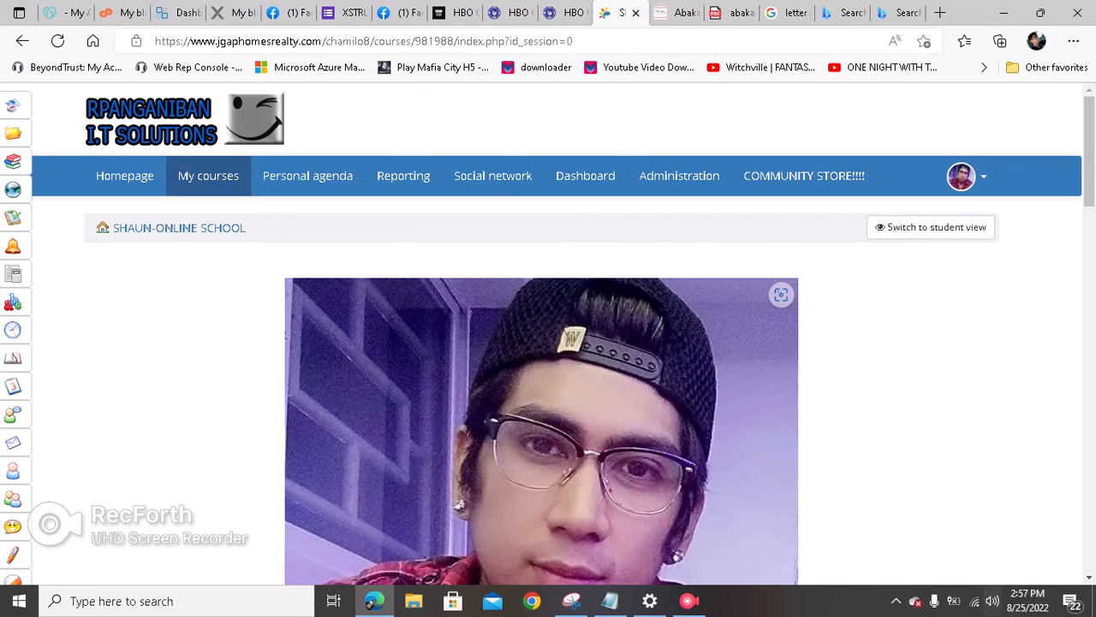
scroll(541, 342, "down", 4)
scroll(548, 342, "down", 4)
left_click(658, 366)
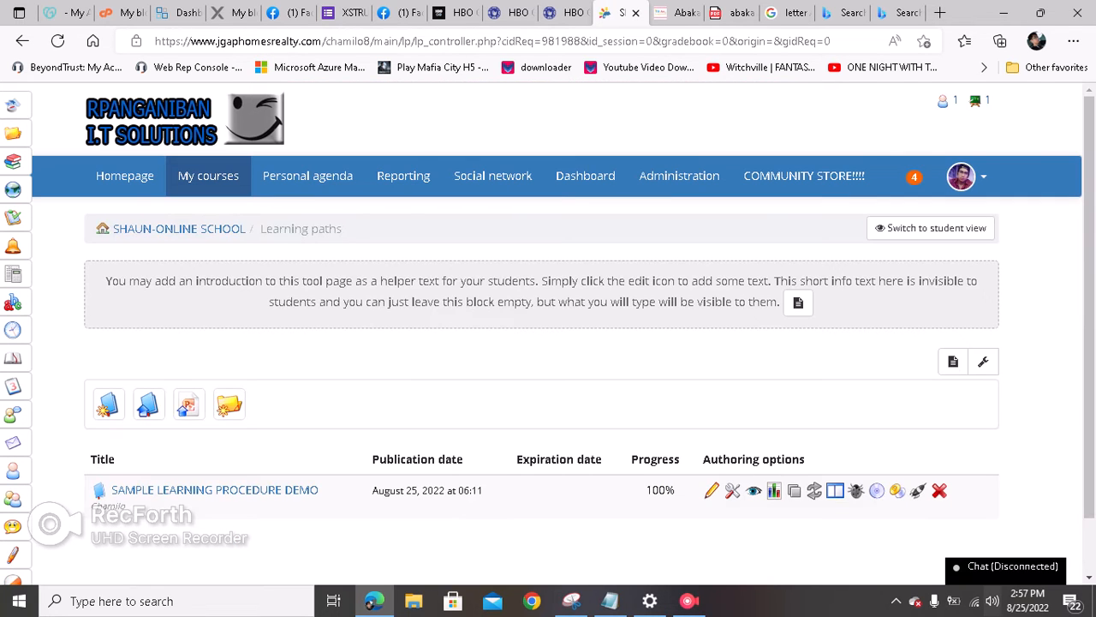
left_click(711, 491)
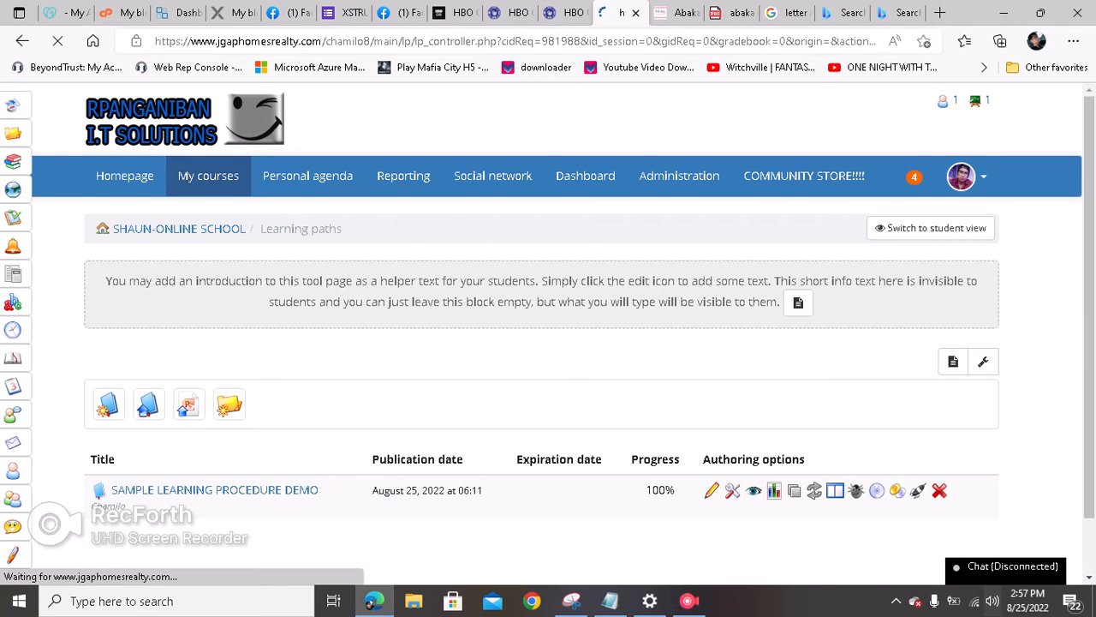
Add the ABAKAQUESTIONS test to the learning path below the abakada PDF.
scroll(548, 343, "down", 1)
mouse_move(205, 346)
left_click(140, 370)
scroll(548, 342, "down", 2)
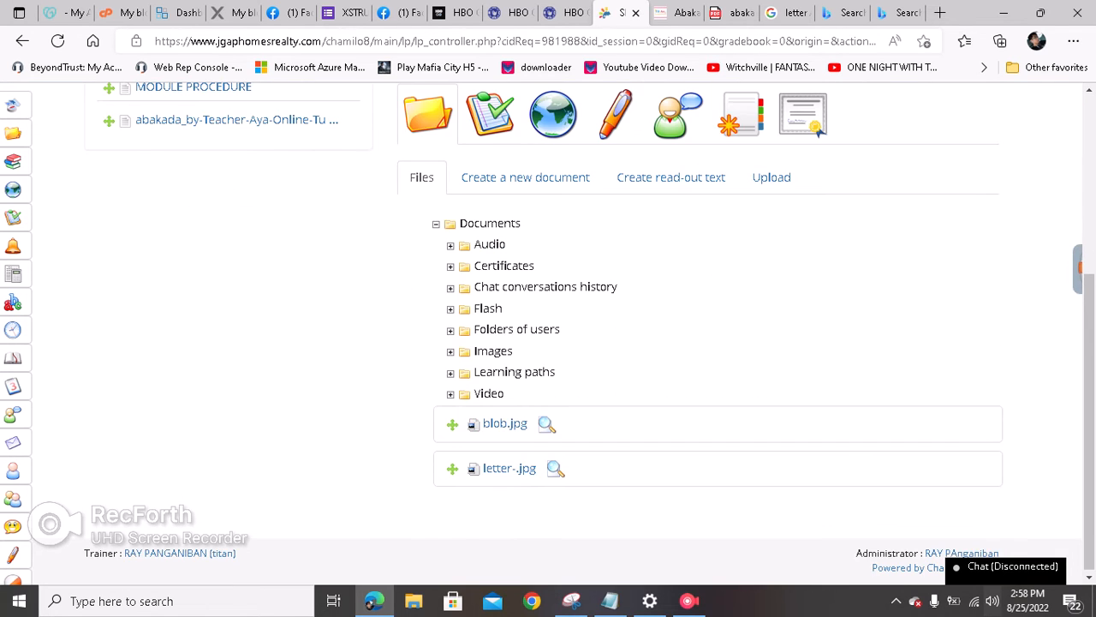
left_click(489, 188)
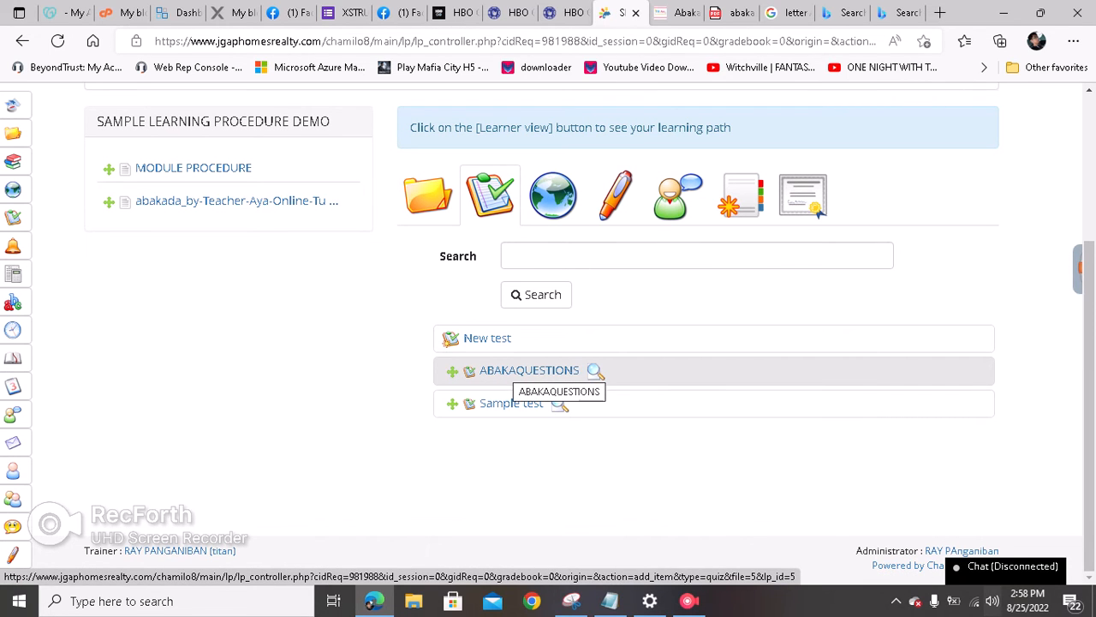
left_click_drag(548, 375, 220, 240)
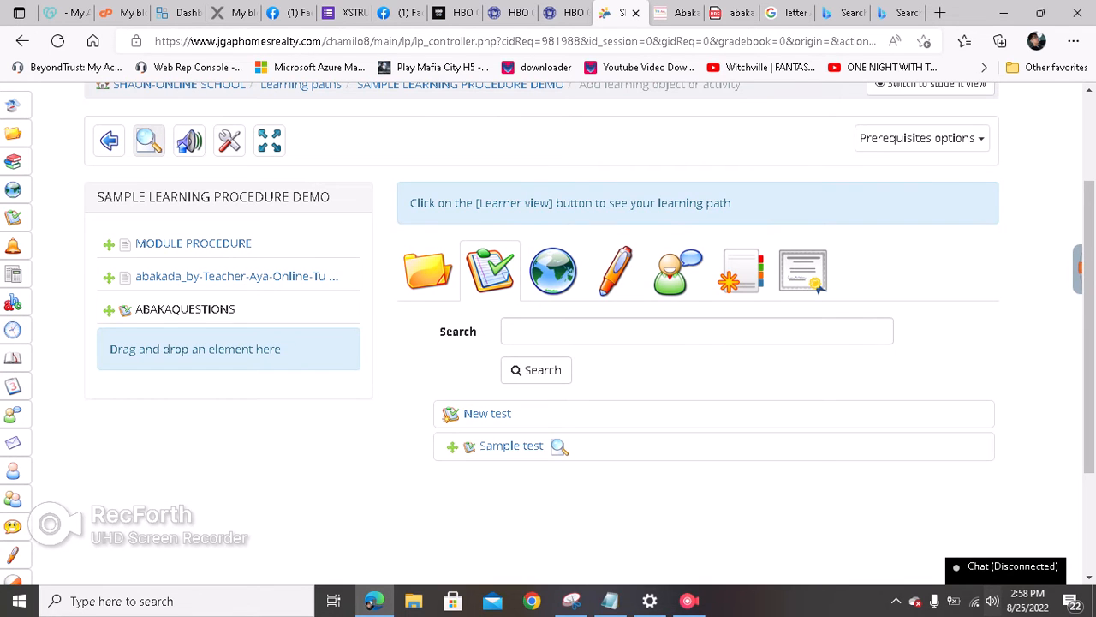
Preview the learning path as a learner and read through the pages of the abakada PDF.
left_click(148, 142)
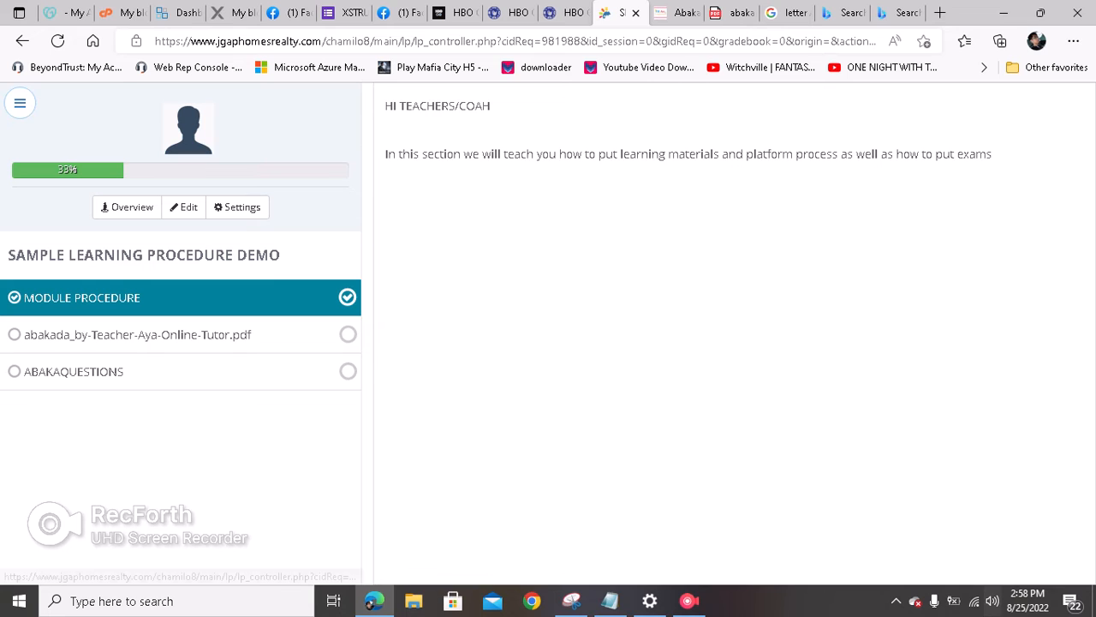
left_click(20, 103)
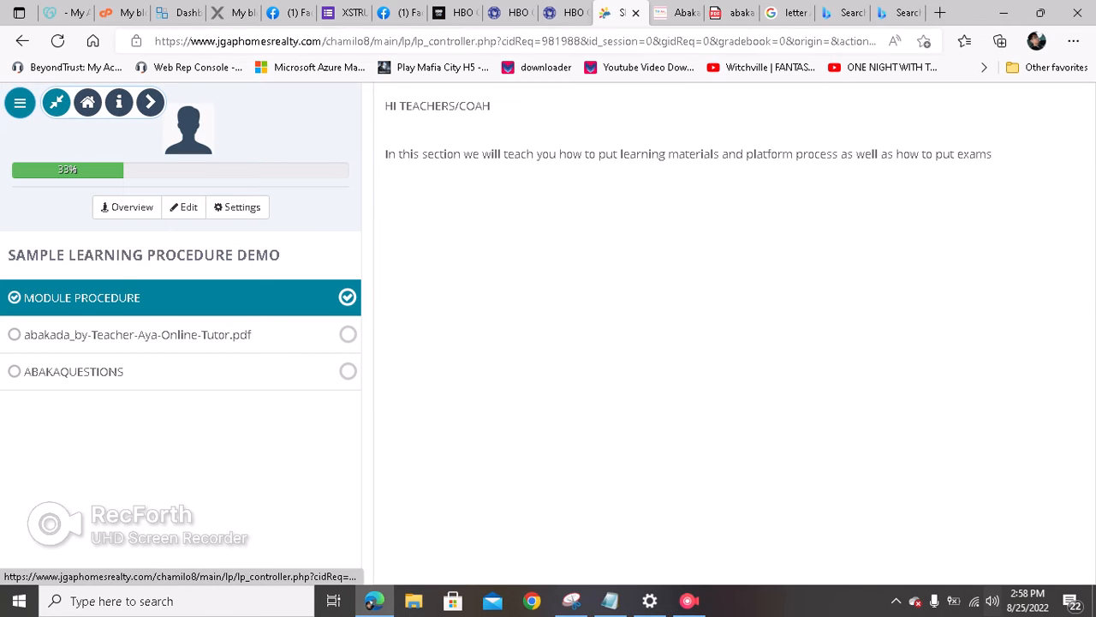
left_click(343, 334)
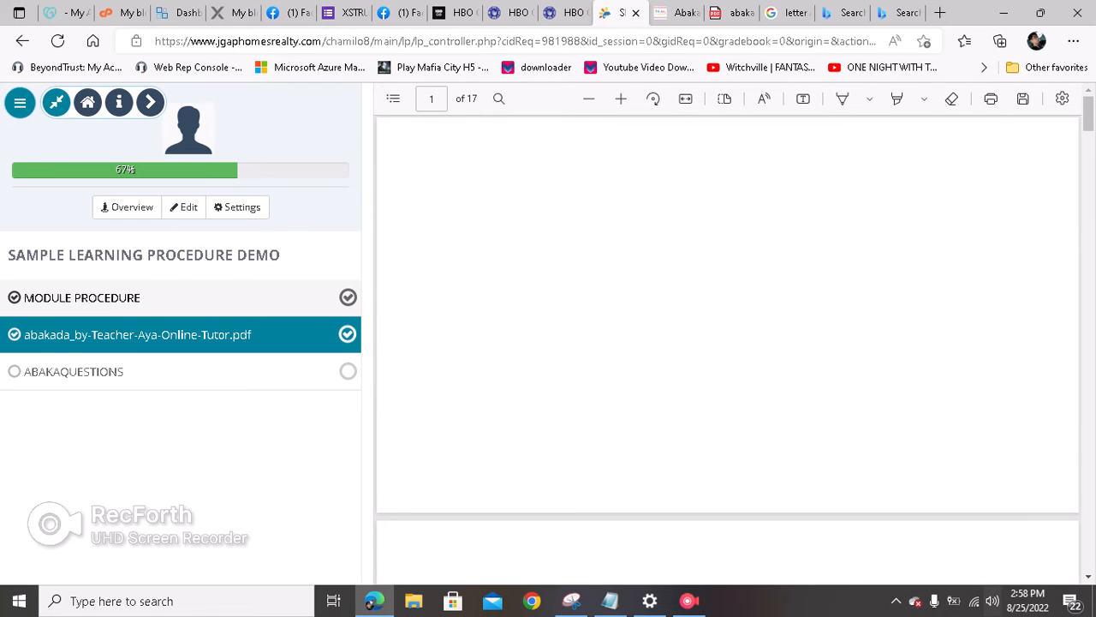
scroll(728, 349, "down", 3)
scroll(728, 349, "up", 3)
scroll(728, 350, "down", 5)
scroll(728, 349, "down", 15)
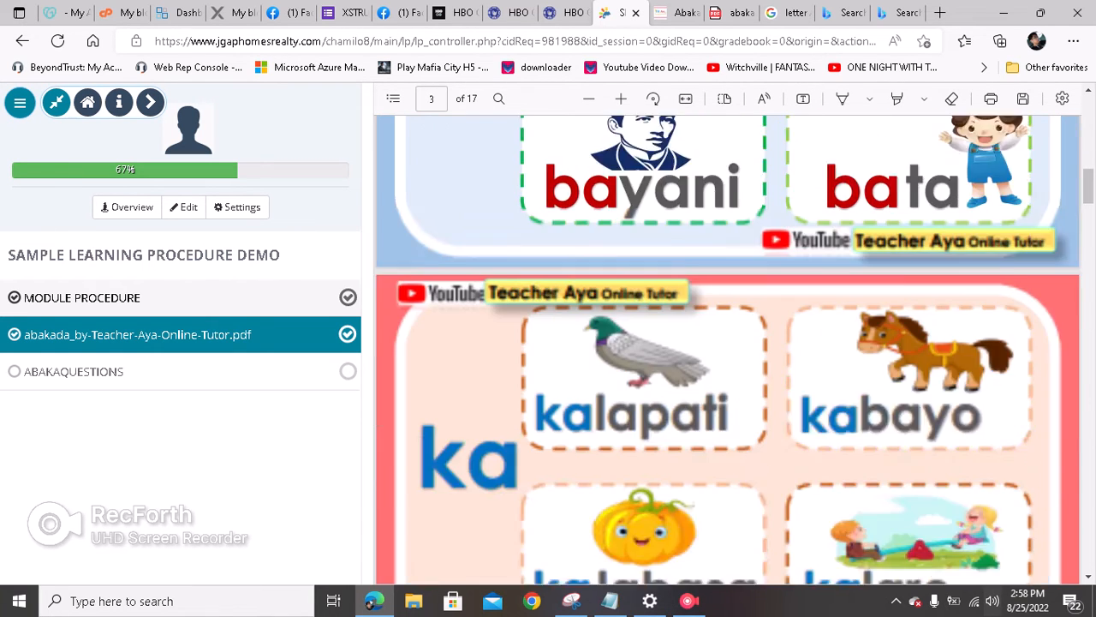
scroll(728, 349, "down", 8)
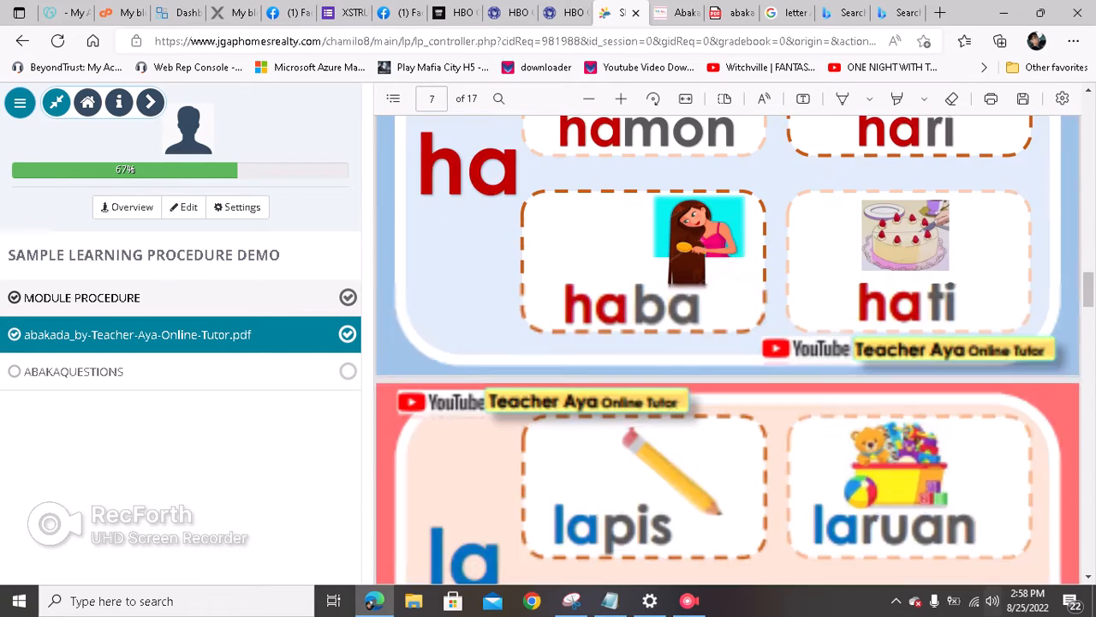
scroll(728, 350, "down", 4)
scroll(728, 349, "down", 8)
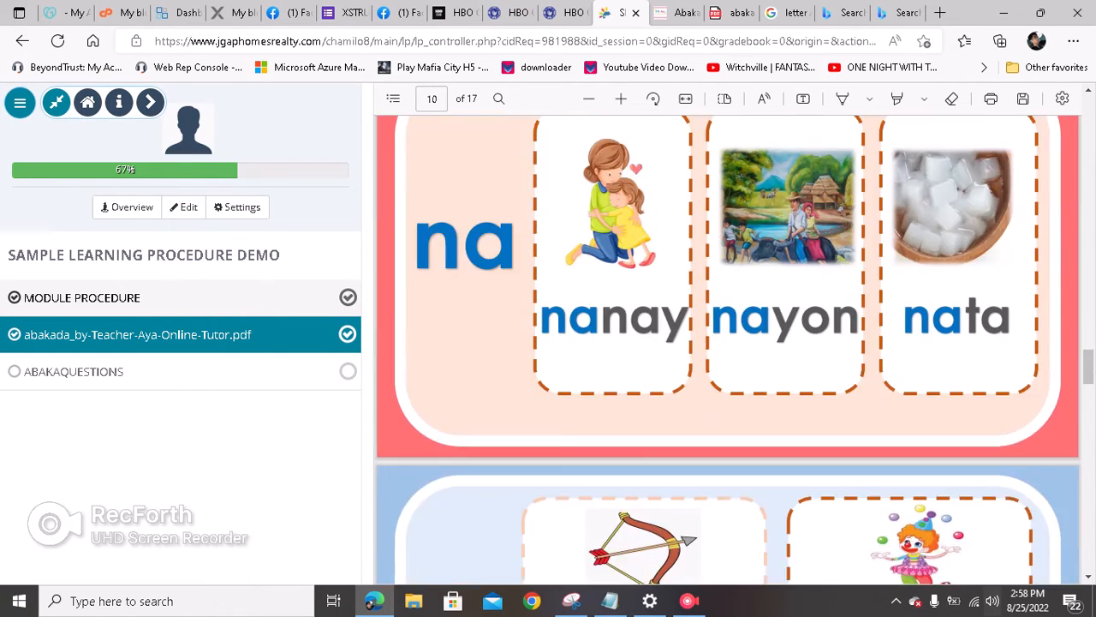
scroll(728, 349, "down", 8)
scroll(728, 349, "down", 12)
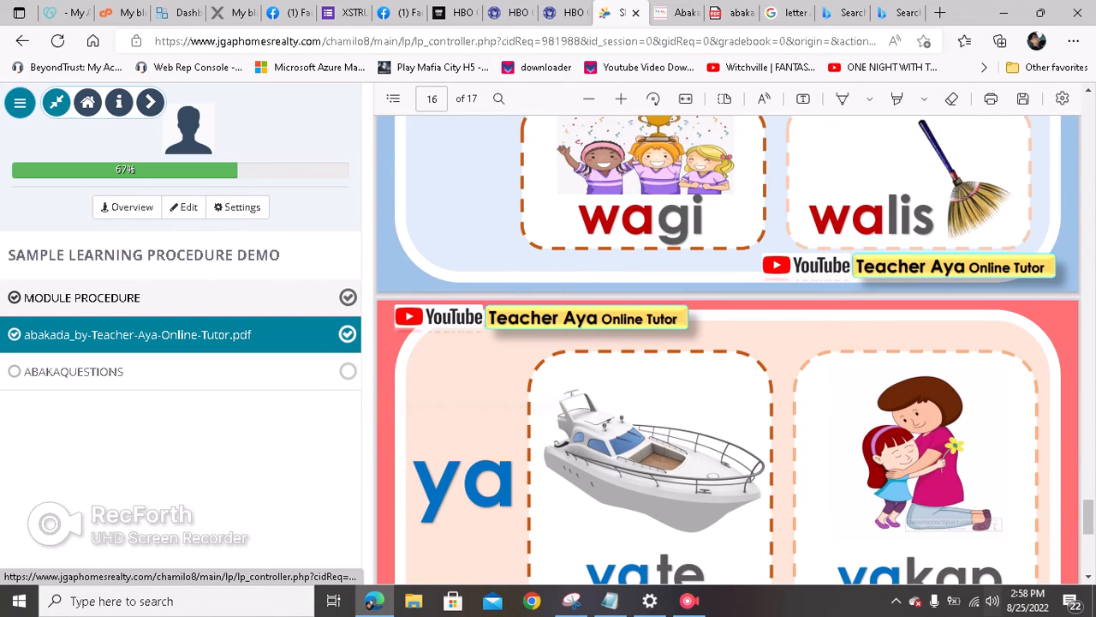
Start the ABAKAQUESTIONS test in the preview and examine both items and answers of the matching question.
left_click(348, 371)
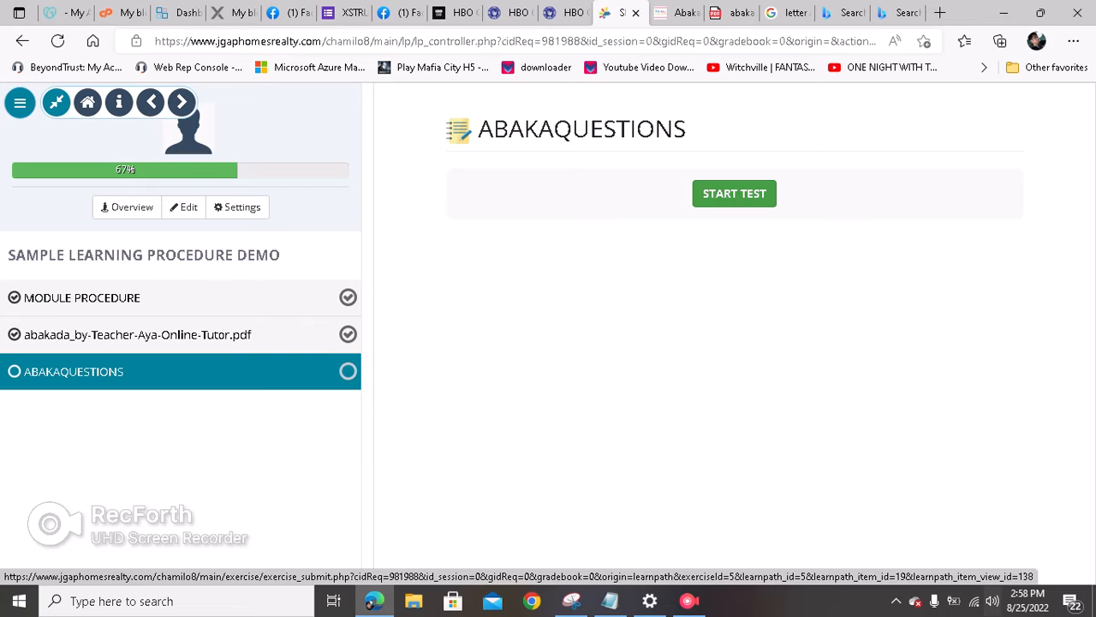
left_click(734, 194)
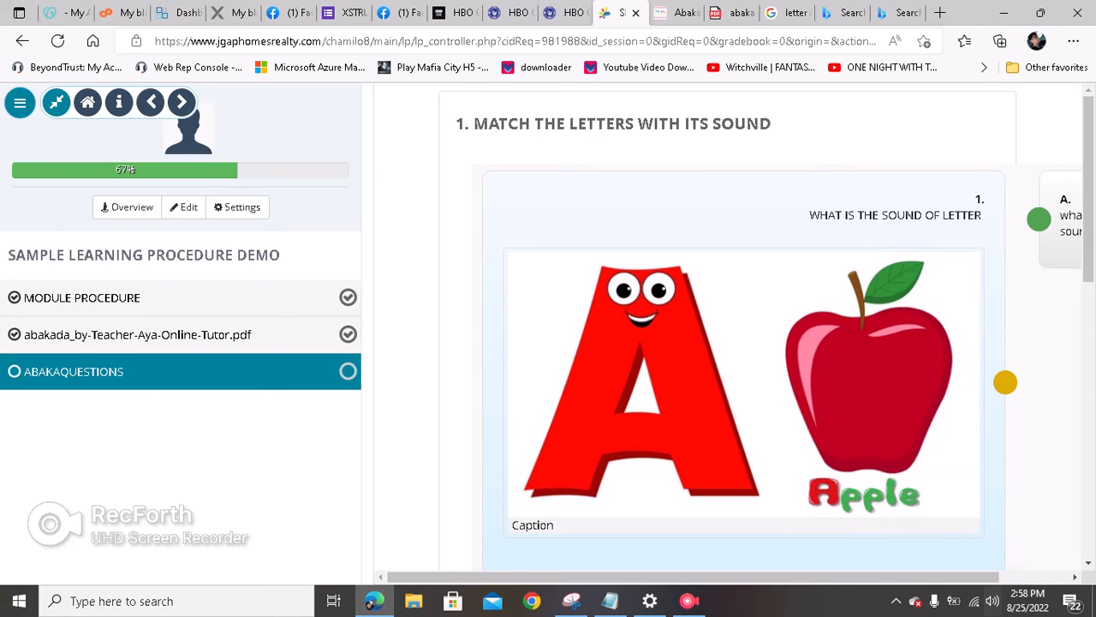
scroll(728, 343, "down", 2)
scroll(728, 343, "up", 2)
left_click_drag(694, 578, 763, 577)
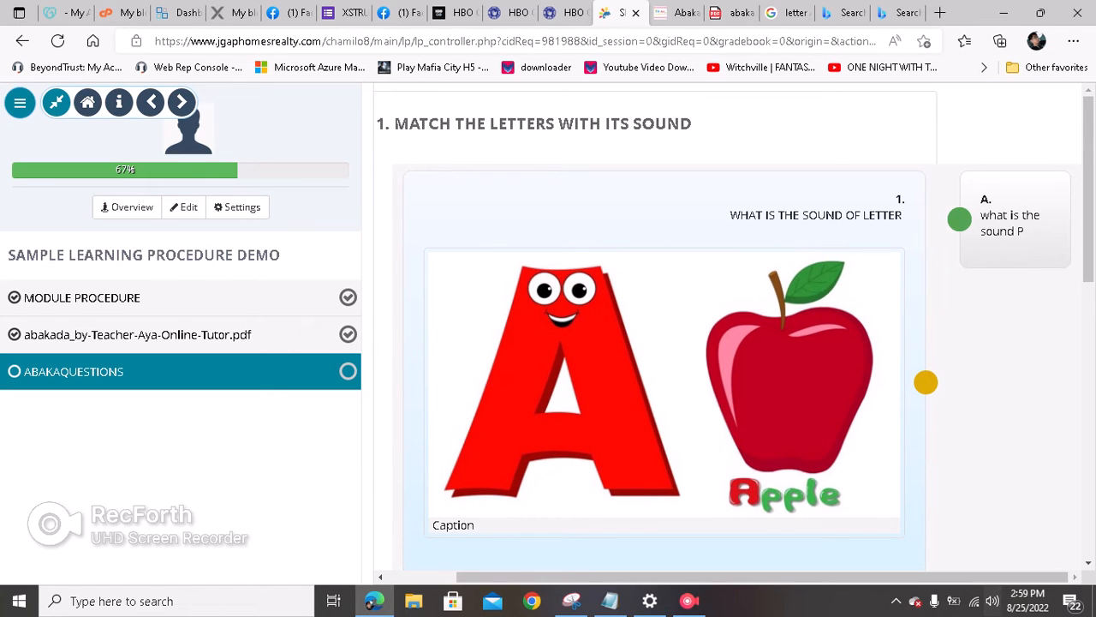
scroll(664, 342, "down", 5)
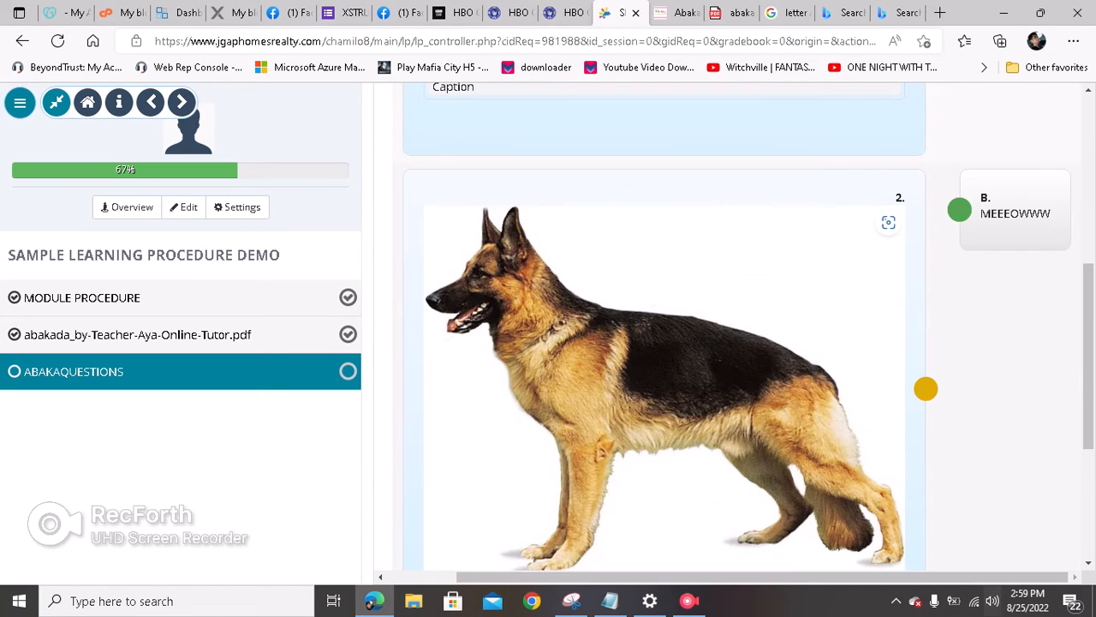
Compare the apple and dog picture items of the matching question with answer options A and B in the learner preview.
scroll(664, 342, "down", 1)
scroll(664, 343, "up", 3)
scroll(664, 343, "down", 3)
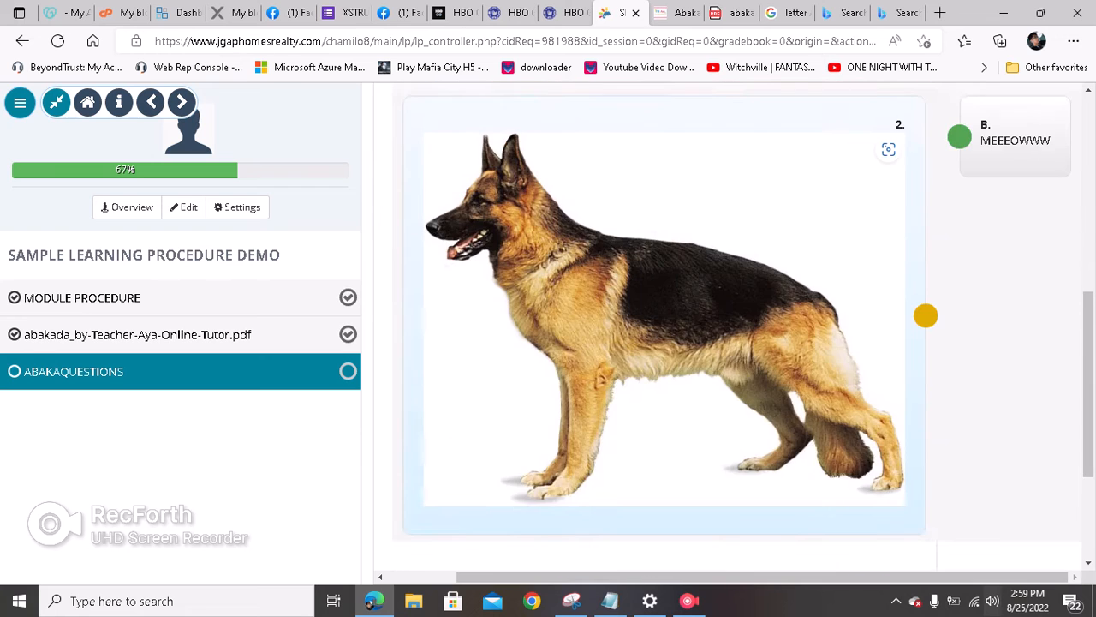
scroll(926, 315, "up", 6)
scroll(925, 379, "down", 3)
scroll(925, 162, "down", 3)
scroll(925, 460, "up", 5)
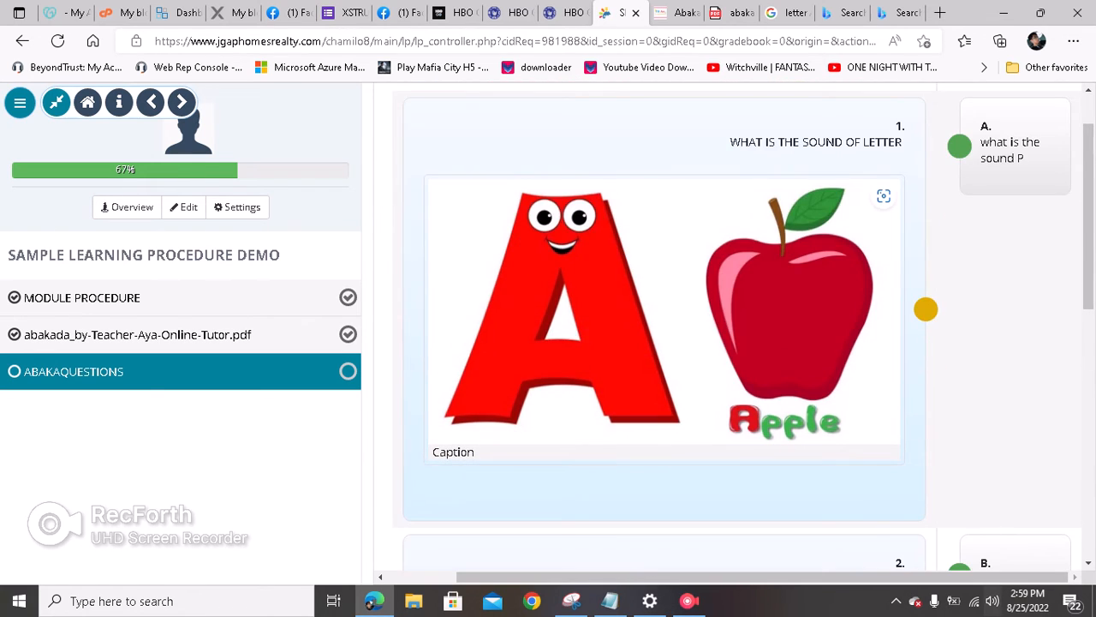
scroll(926, 309, "down", 4)
scroll(926, 462, "up", 4)
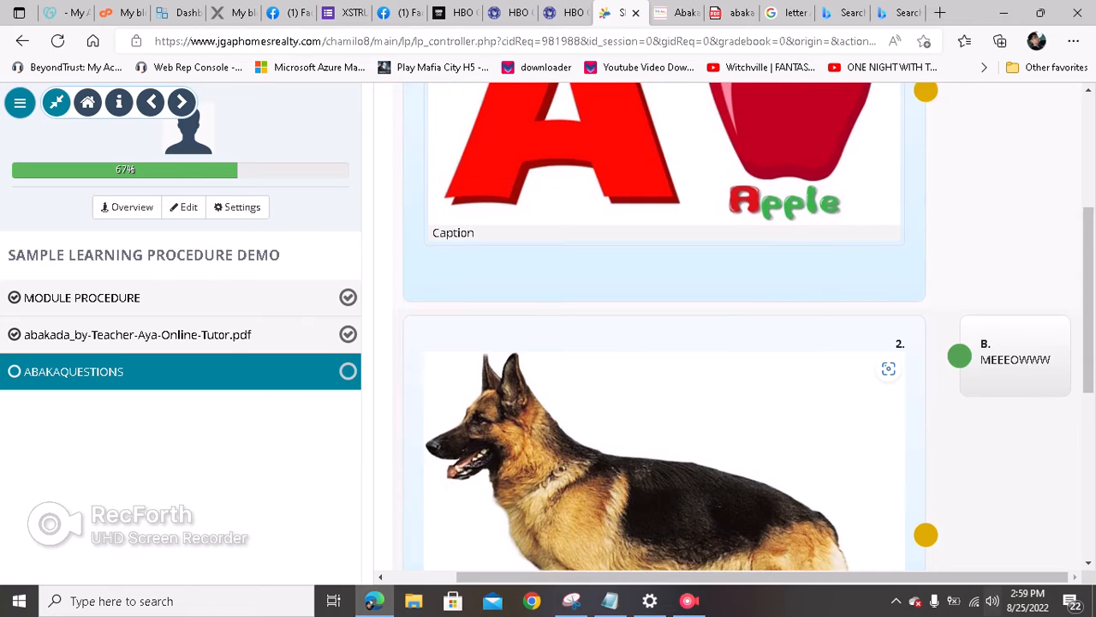
scroll(926, 309, "up", 1)
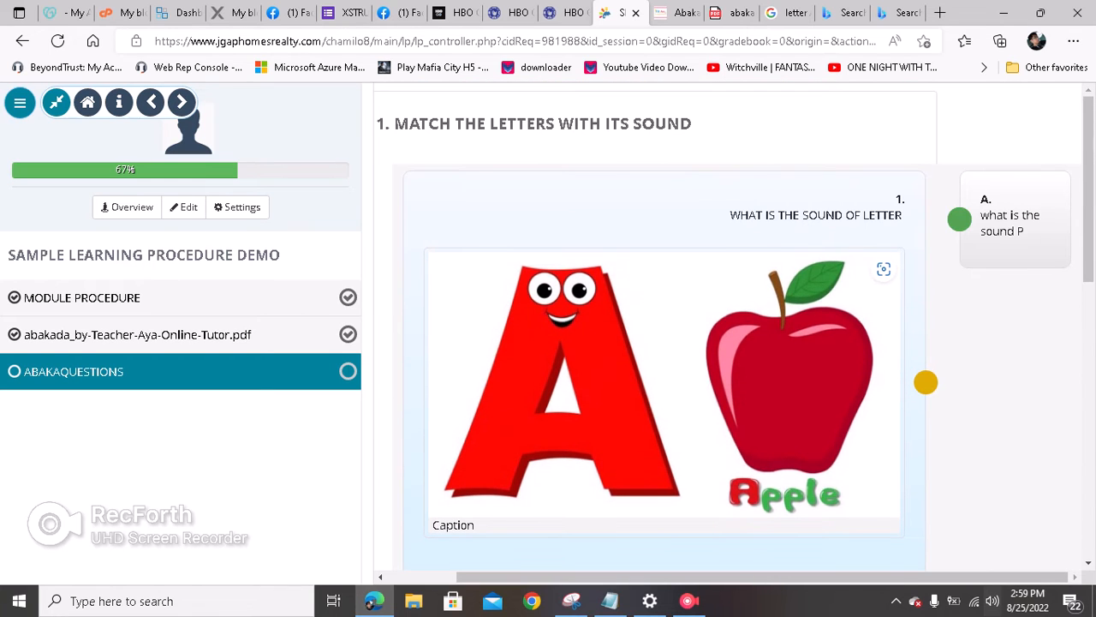
left_click_drag(779, 386, 1062, 216)
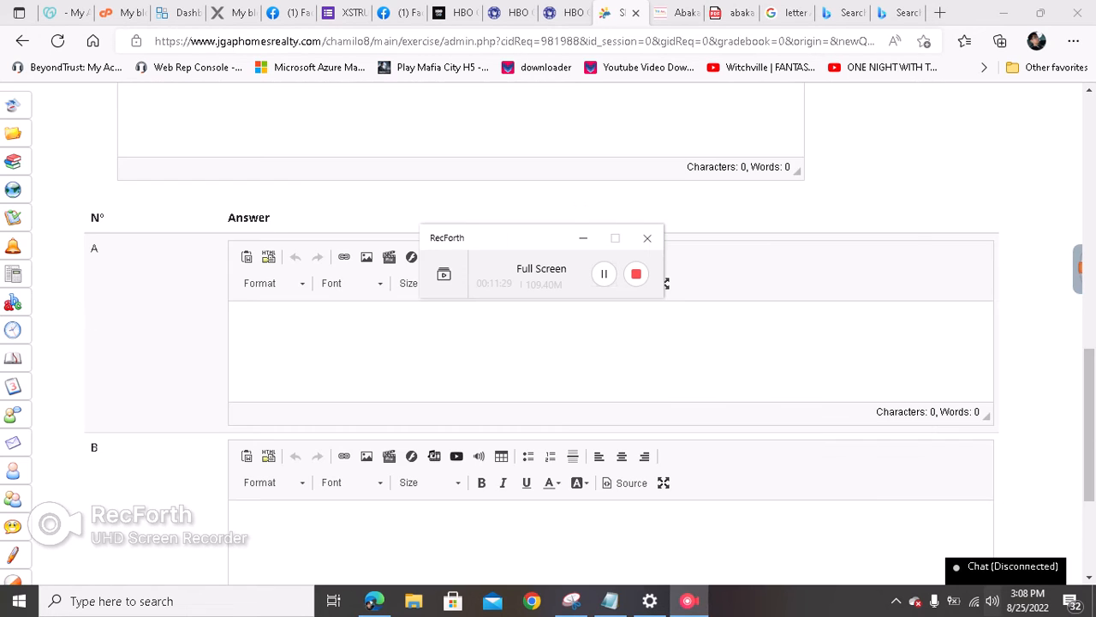
Minimise the recorder window and enter APPLE as answer B of the picture-and-sound matching question.
scroll(548, 342, "up", 5)
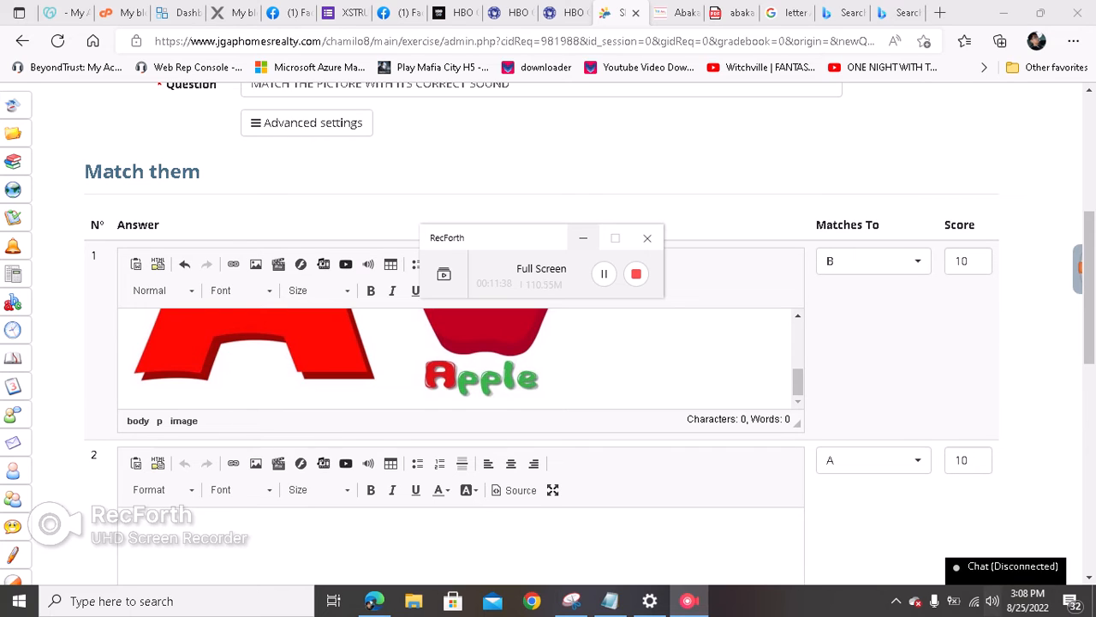
left_click(583, 238)
scroll(584, 343, "up", 1)
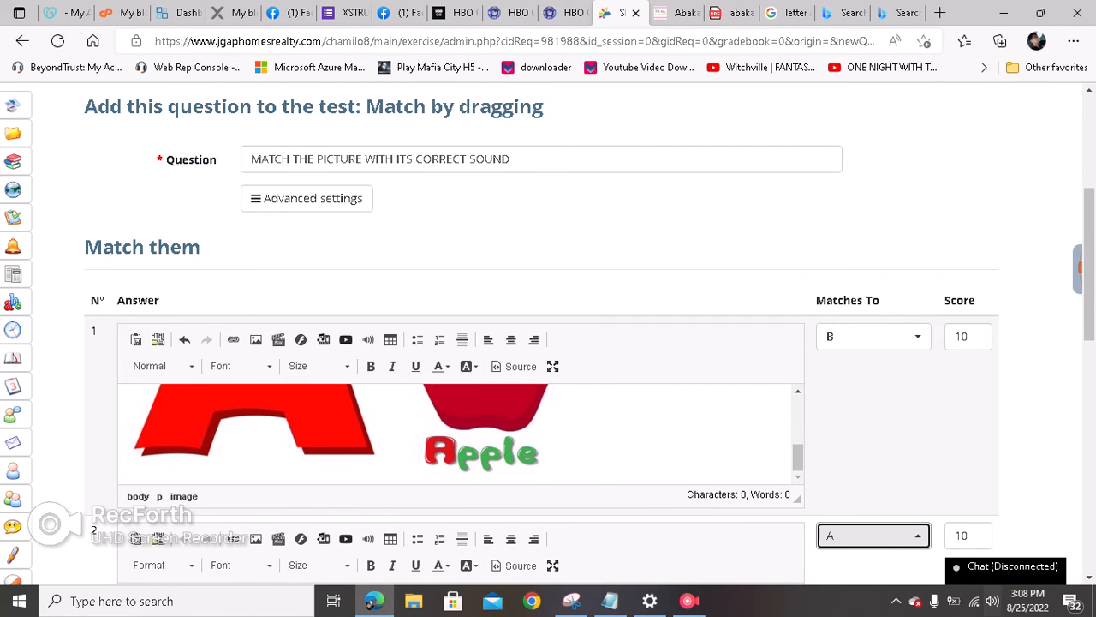
scroll(866, 351, "down", 6)
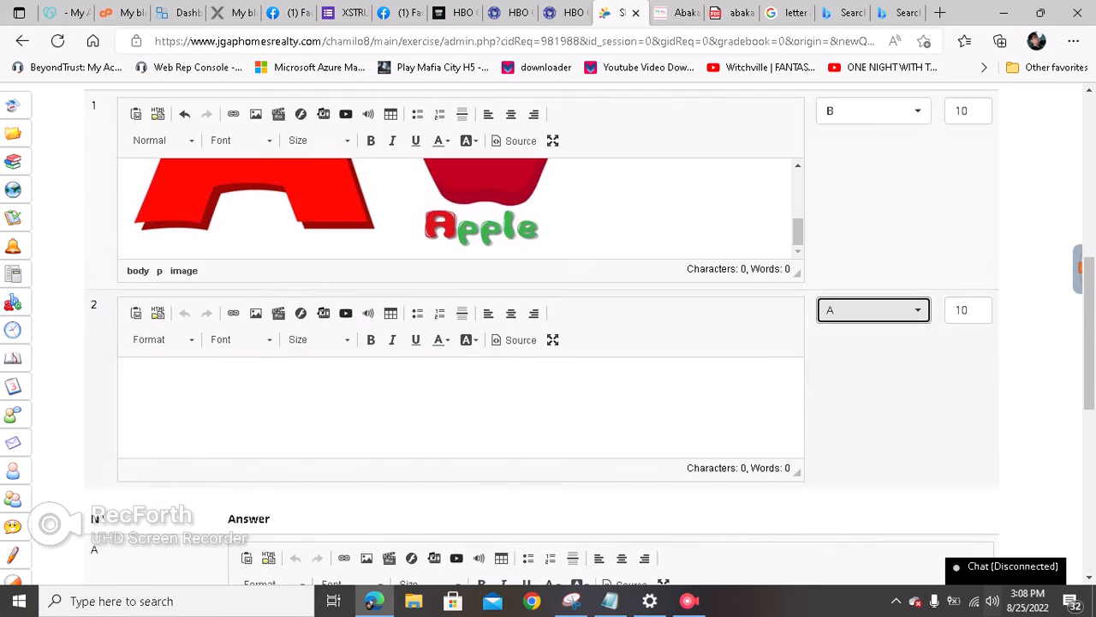
scroll(867, 351, "up", 6)
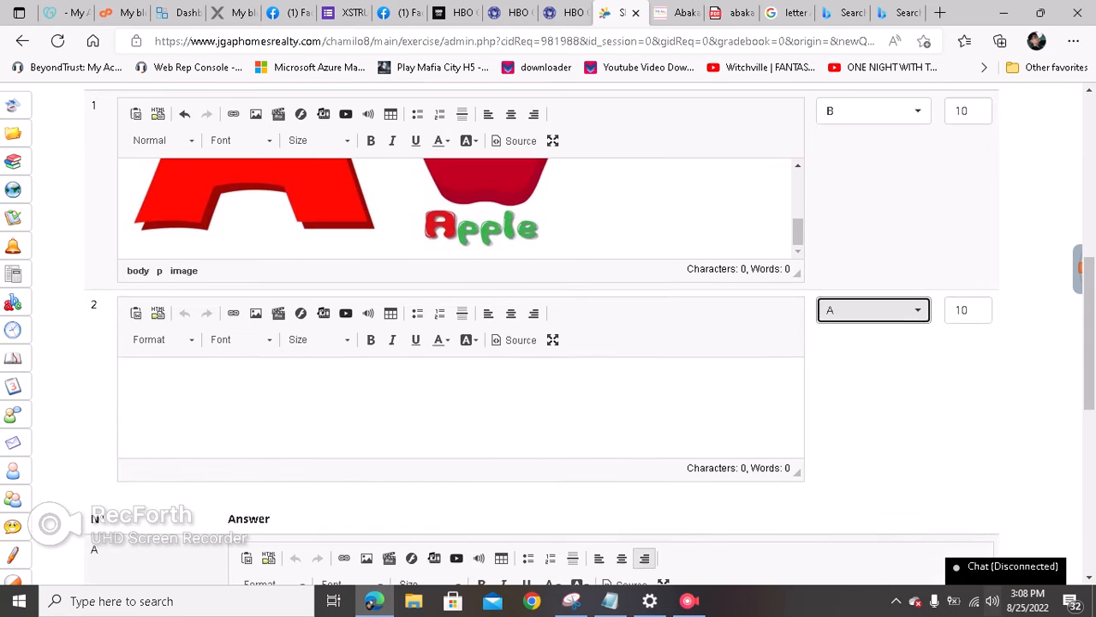
scroll(866, 351, "down", 6)
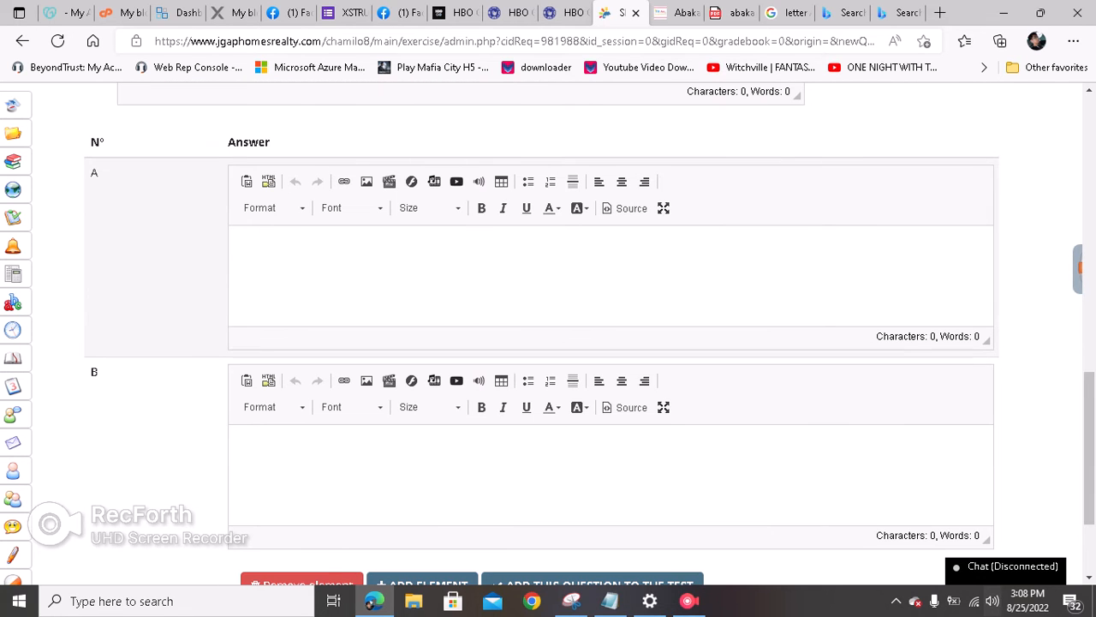
left_click(610, 474)
scroll(867, 351, "up", 7)
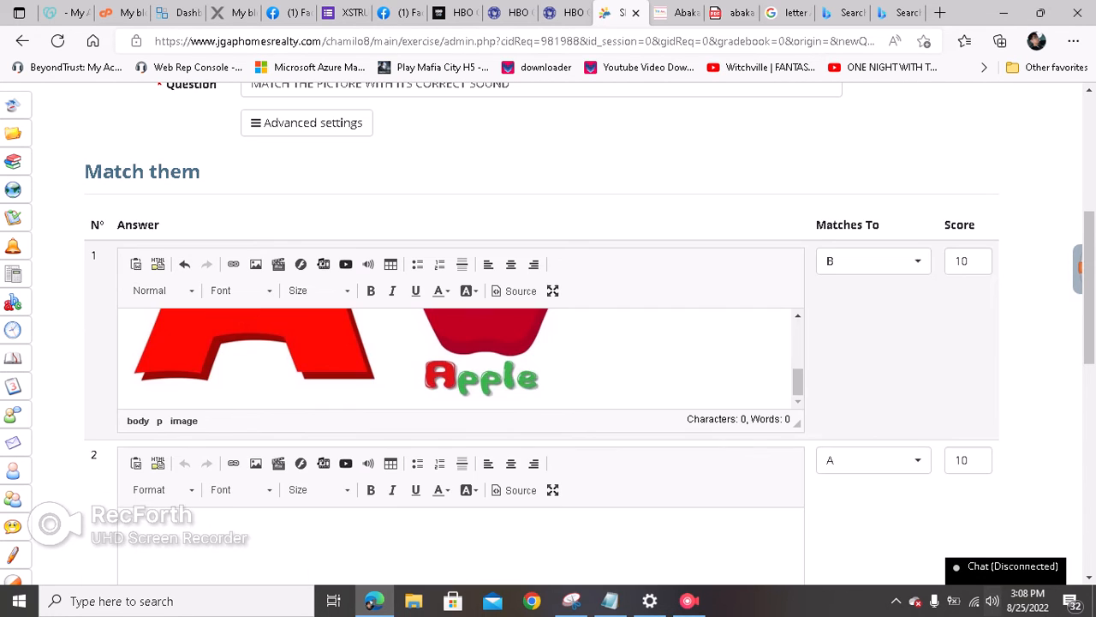
scroll(866, 351, "down", 7)
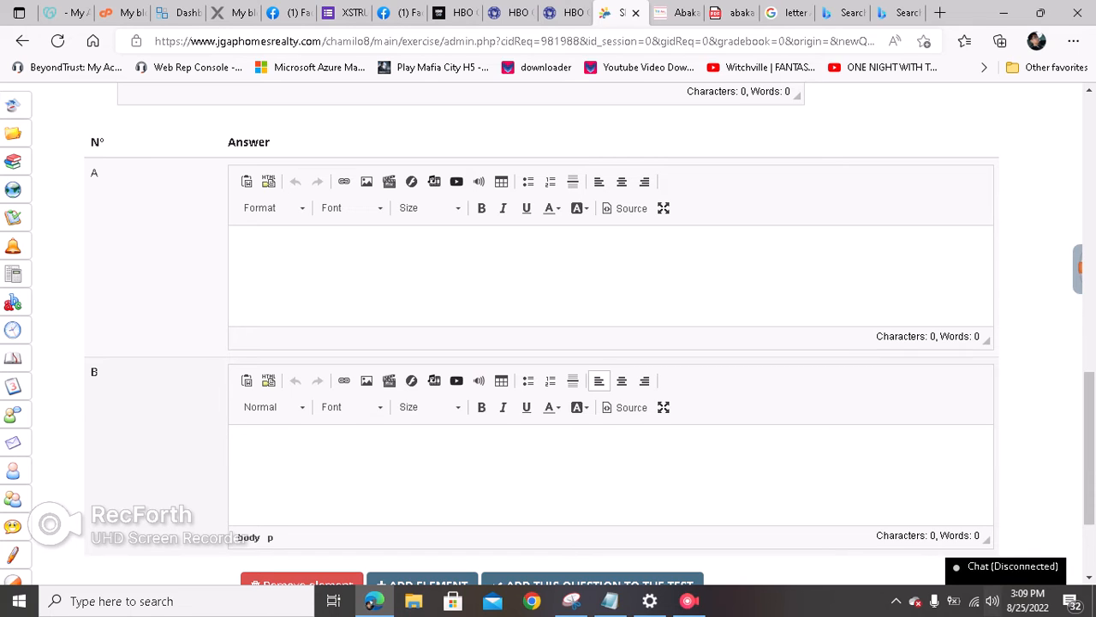
type("APPLE")
Clear the text of answer B and enter APPLE again.
scroll(599, 454, "up", 2)
left_click(599, 454)
scroll(599, 454, "up", 2)
scroll(599, 484, "up", 1)
left_click(488, 394)
scroll(497, 385, "down", 5)
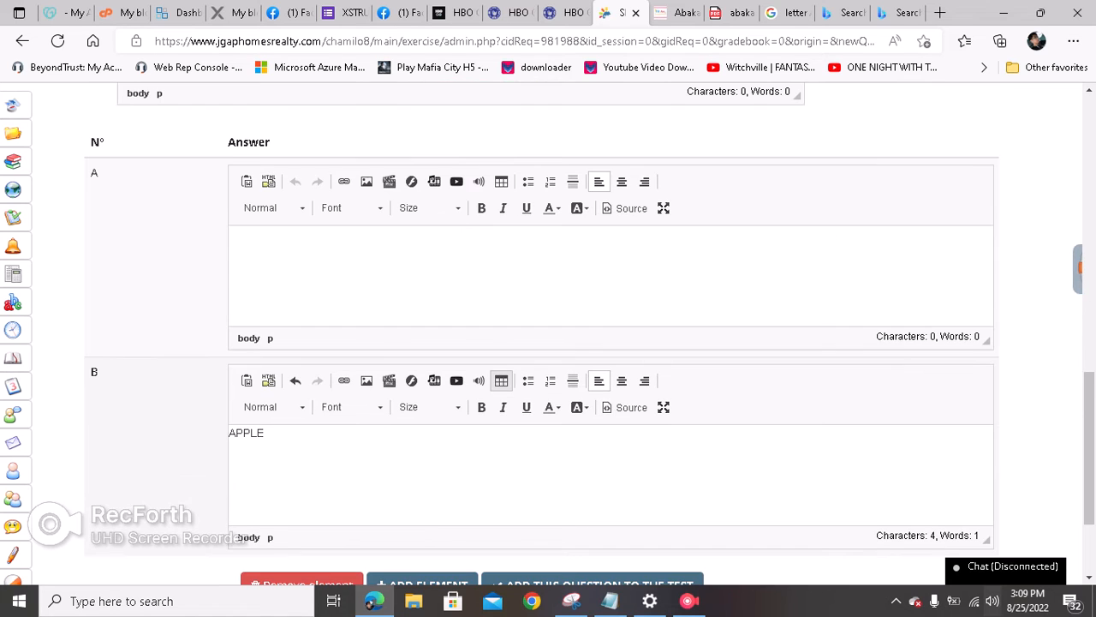
left_click_drag(268, 433, 228, 433)
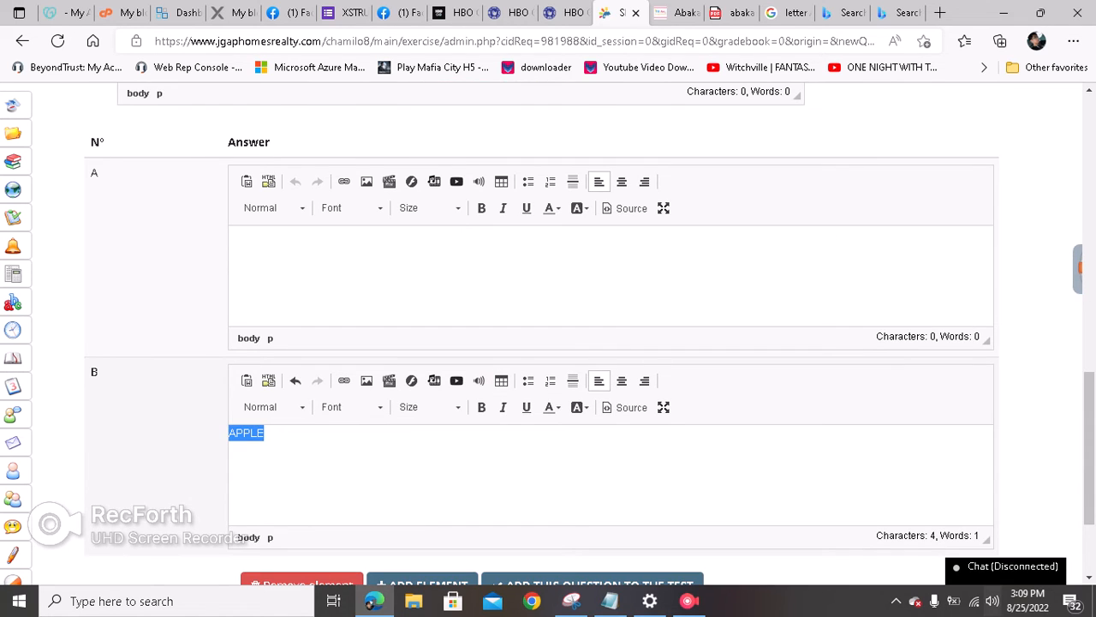
type("AS")
key("BackSpace")
key("BackSpace")
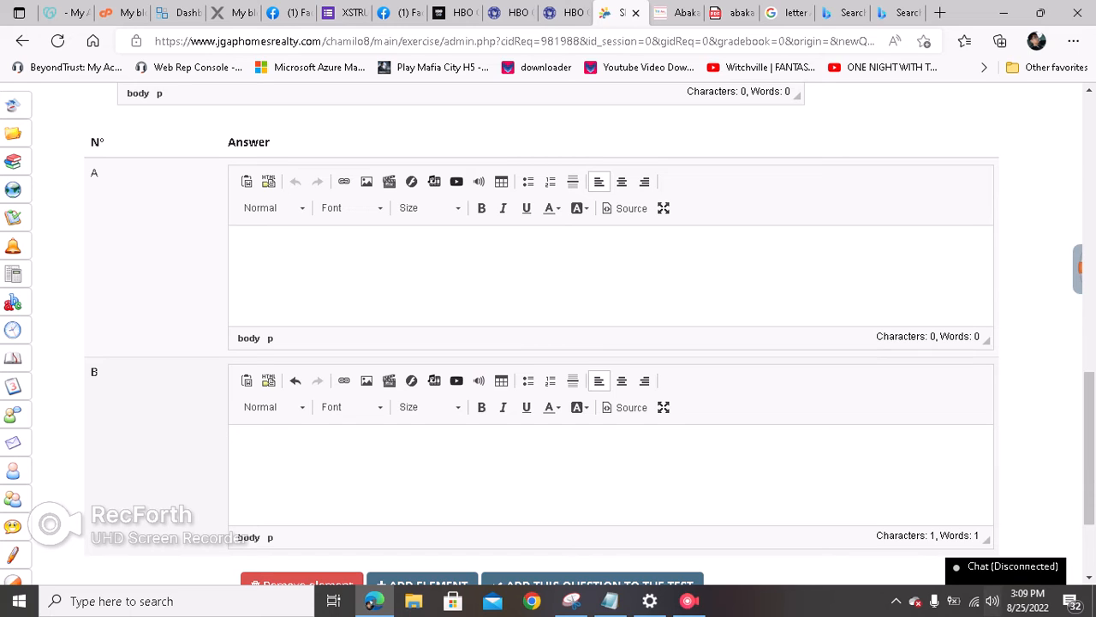
type("APLLE")
key("BackSpace")
key("BackSpace")
key("BackSpace")
type("PLE")
Insert blob.jpg from the course documents into item 2 as a captioned, responsive image.
scroll(346, 314, "up", 5)
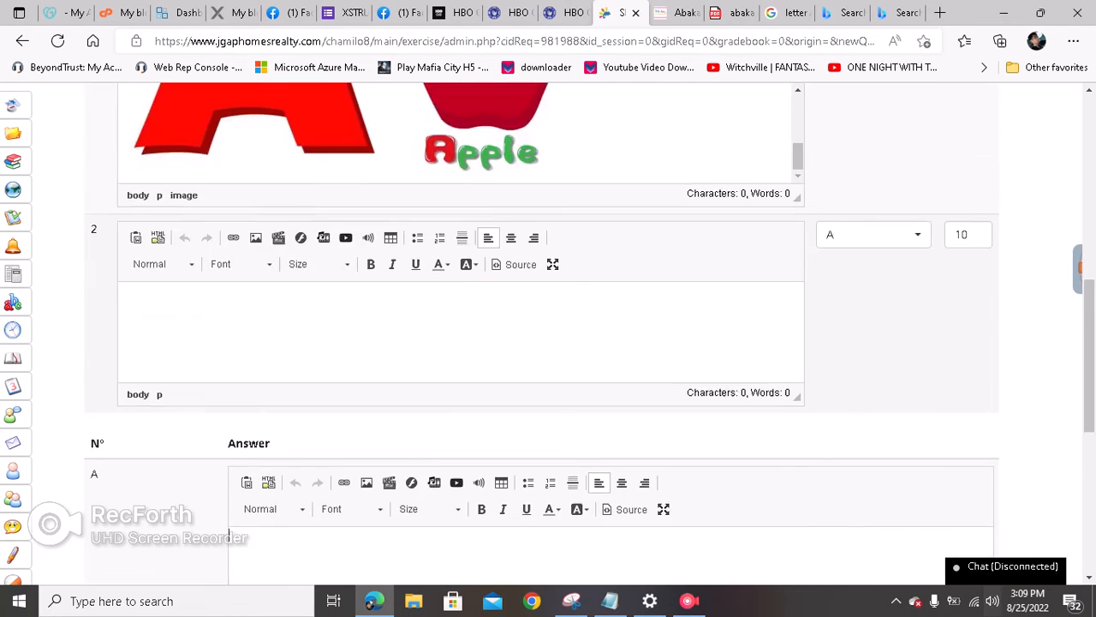
scroll(345, 314, "down", 1)
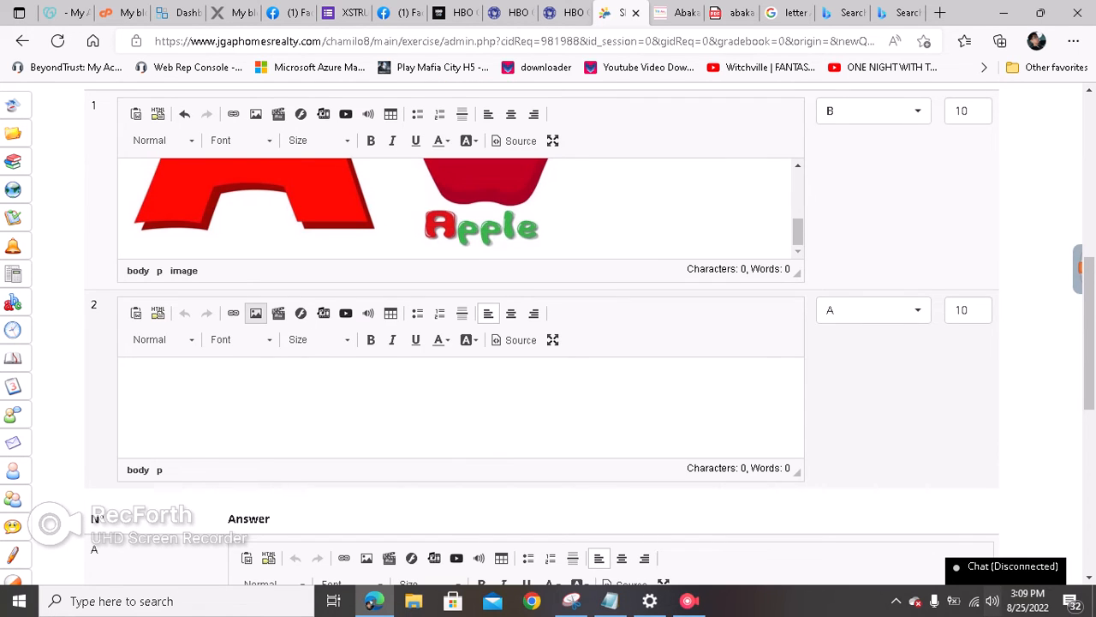
left_click(255, 313)
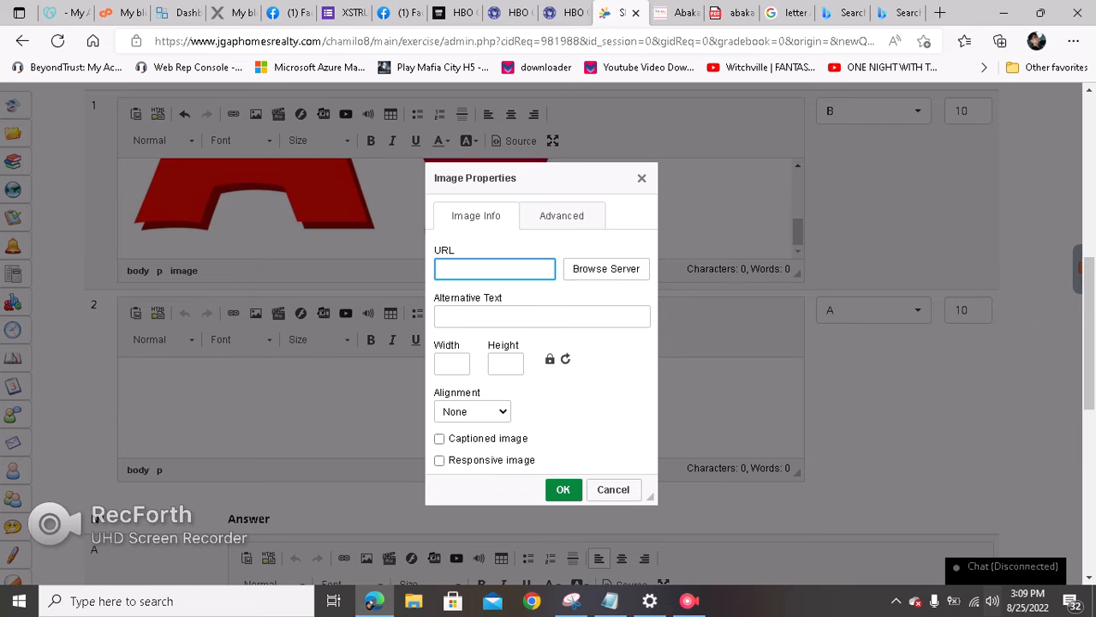
left_click(607, 269)
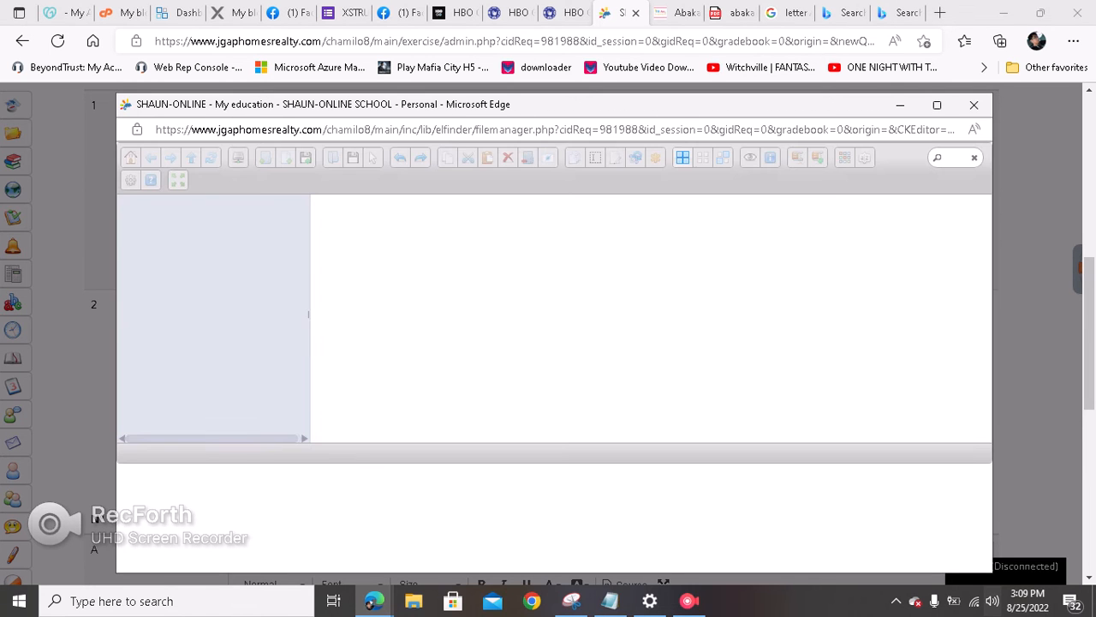
left_click(481, 329)
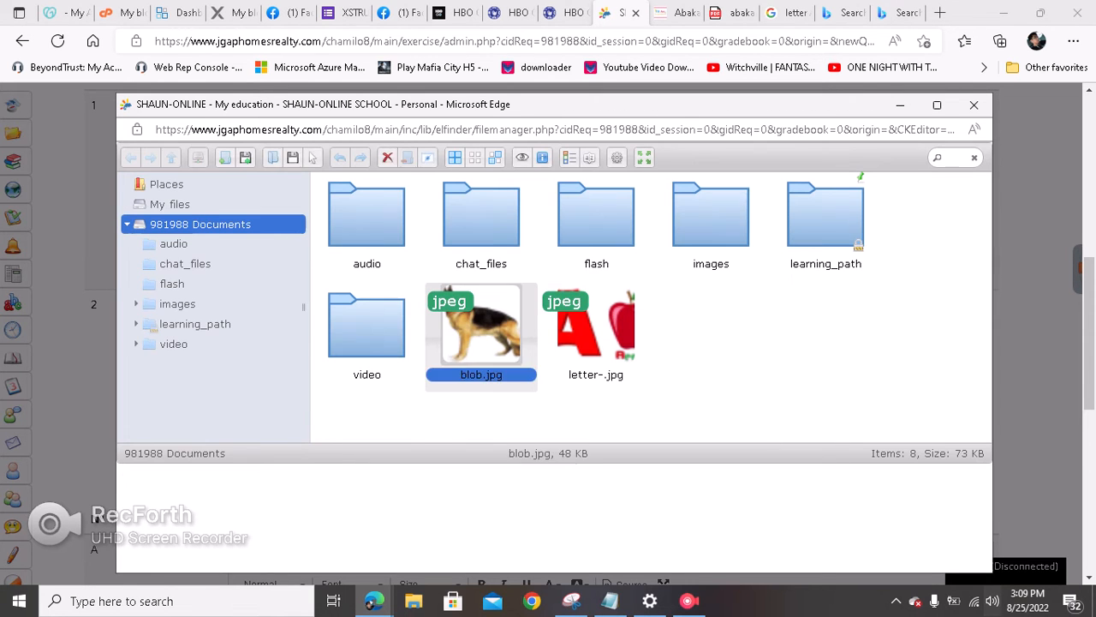
double_click(481, 330)
left_click(439, 460)
left_click(440, 439)
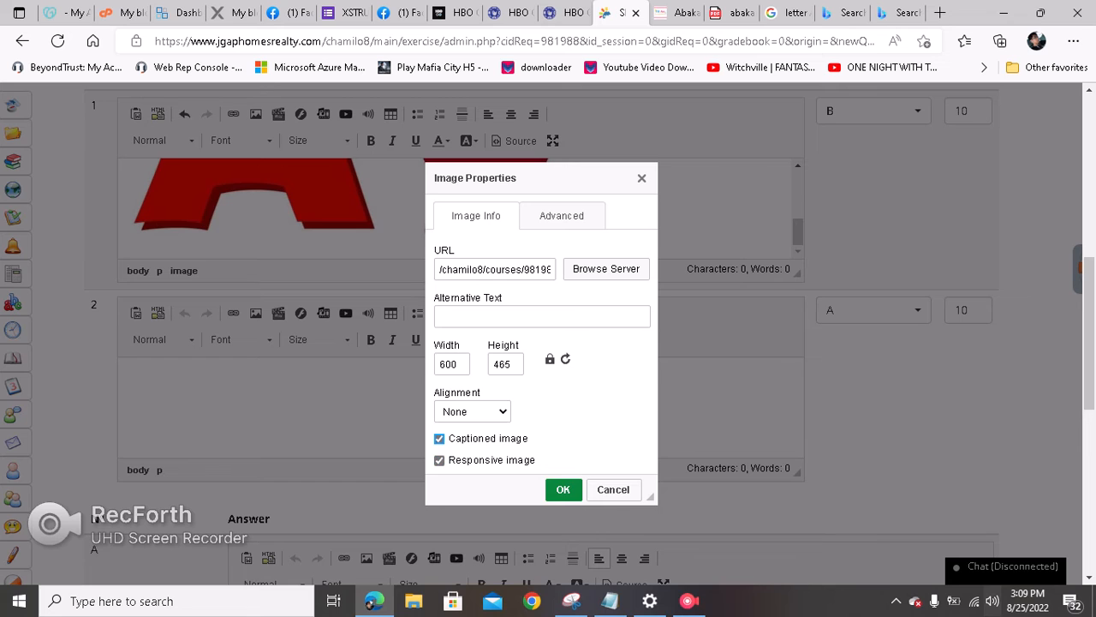
left_click(563, 489)
scroll(461, 407, "up", 1)
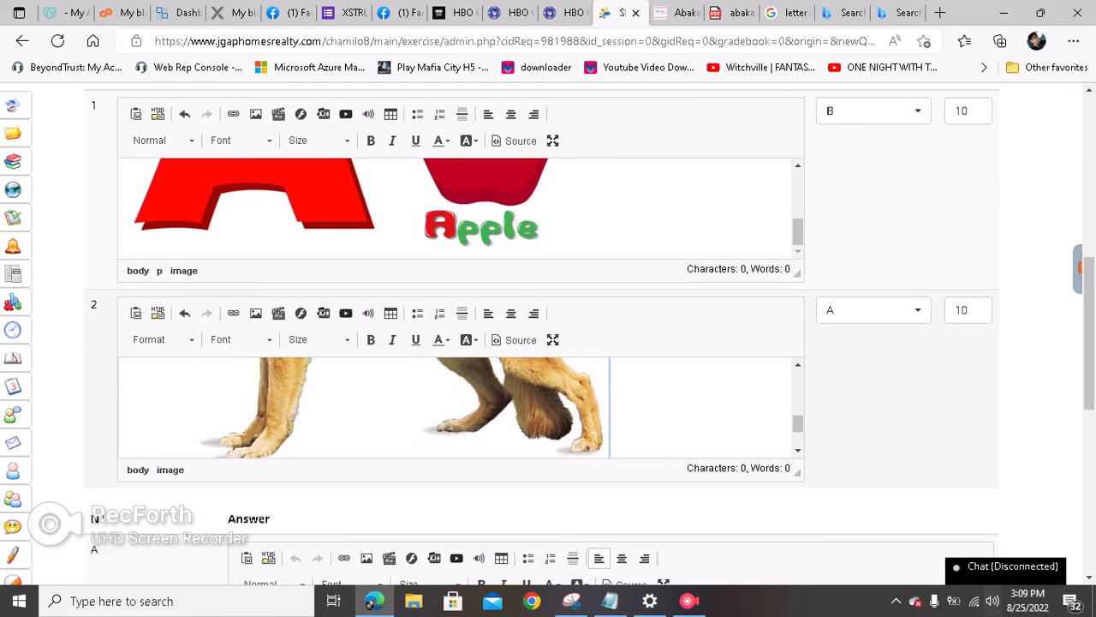
Enter AWAW as the text of answer A for the dog picture.
scroll(548, 342, "up", 3)
scroll(548, 343, "down", 4)
scroll(548, 342, "down", 2)
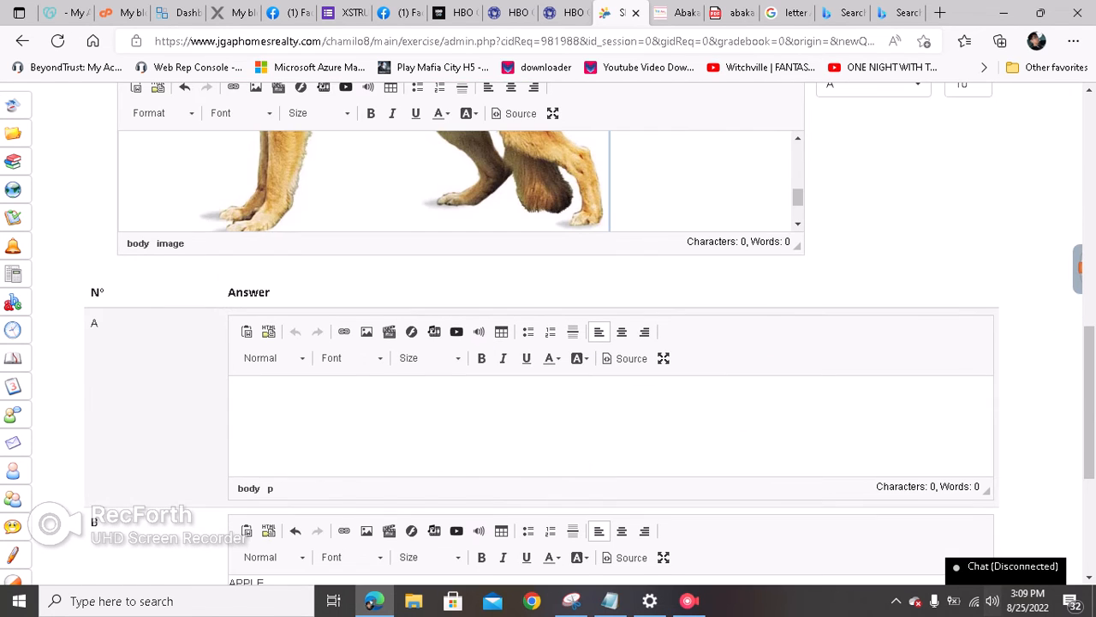
scroll(548, 342, "down", 1)
scroll(548, 342, "up", 3)
scroll(548, 342, "down", 3)
left_click(231, 309)
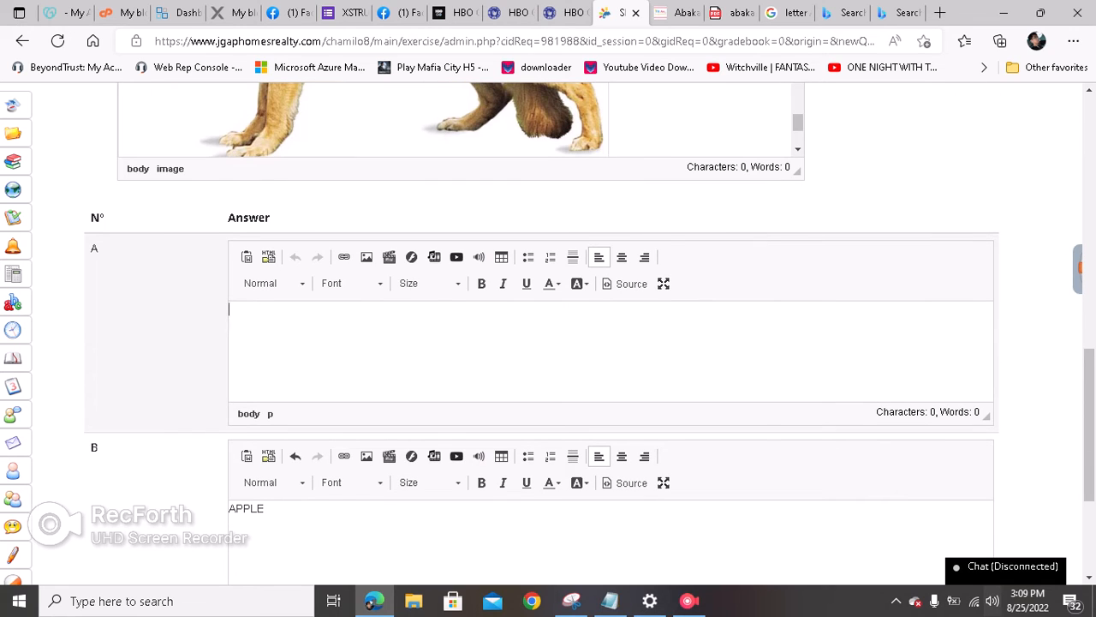
type("AWAW")
Review the items, matches and answers of the matching question and add it to the ABAKADA QUESTIONARE DEMO test.
scroll(548, 343, "up", 3)
scroll(342, 419, "up", 1)
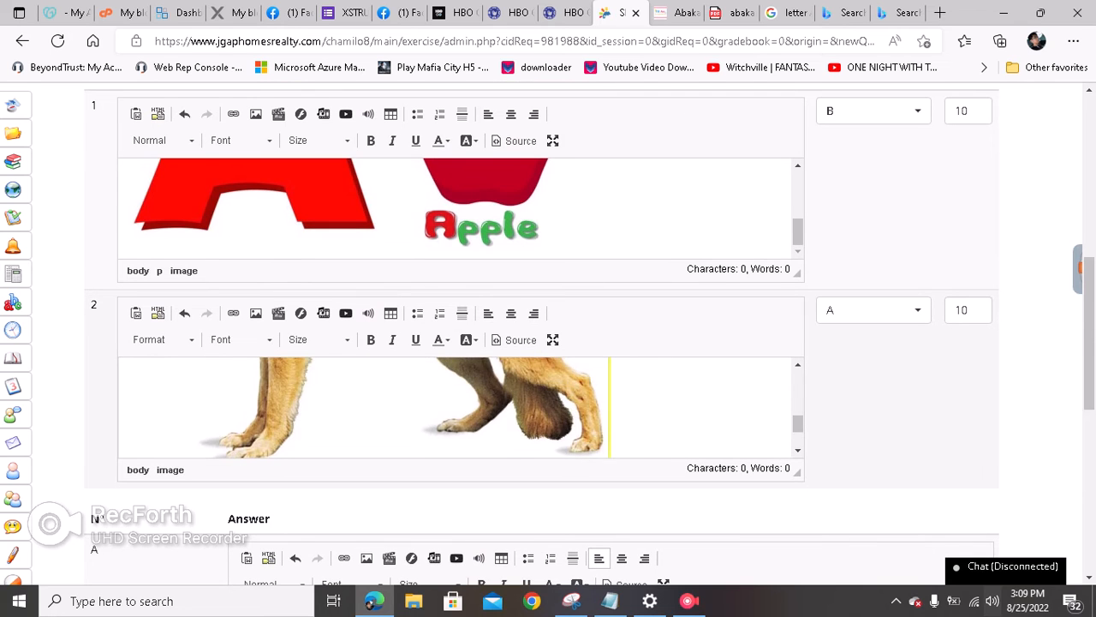
scroll(343, 419, "down", 5)
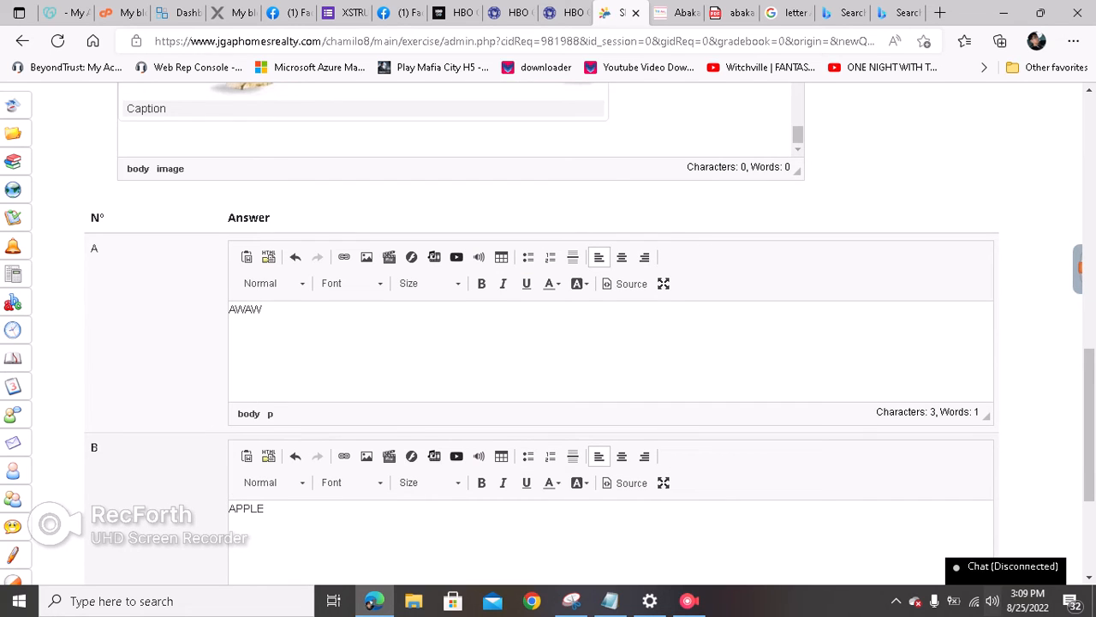
left_click(266, 509)
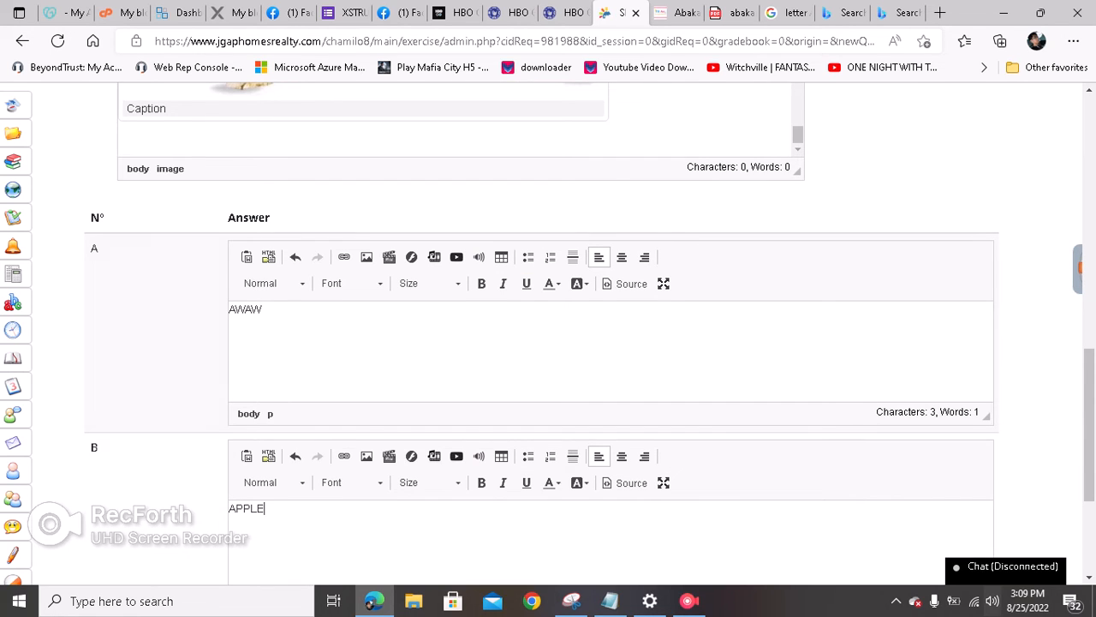
scroll(548, 342, "down", 3)
scroll(548, 343, "up", 7)
scroll(548, 343, "down", 5)
scroll(548, 342, "down", 2)
scroll(548, 343, "up", 5)
scroll(548, 342, "down", 4)
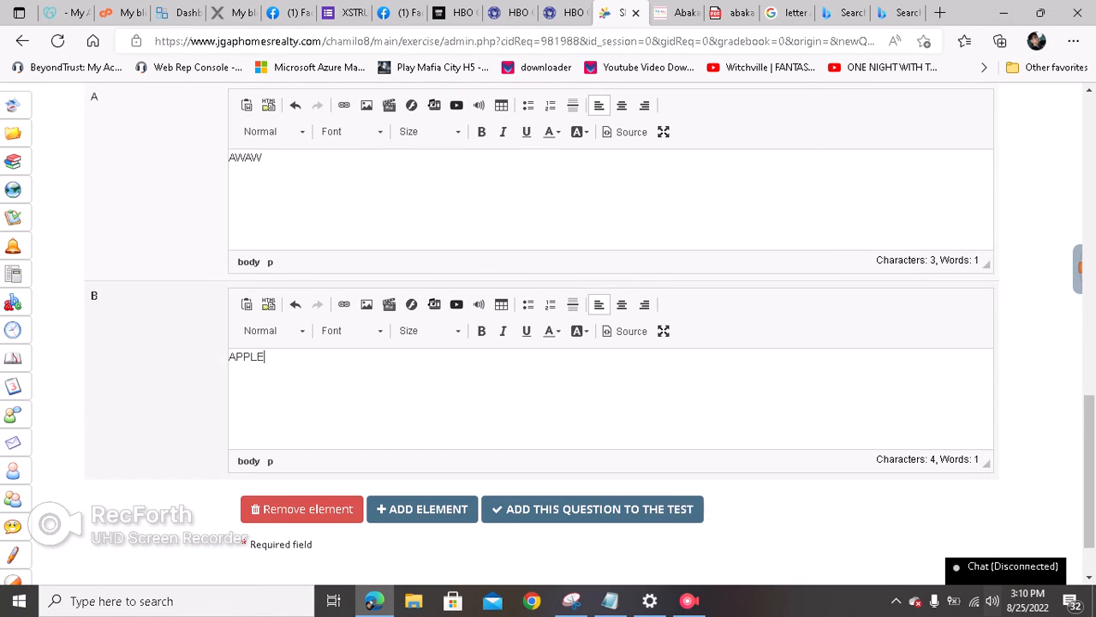
left_click(593, 509)
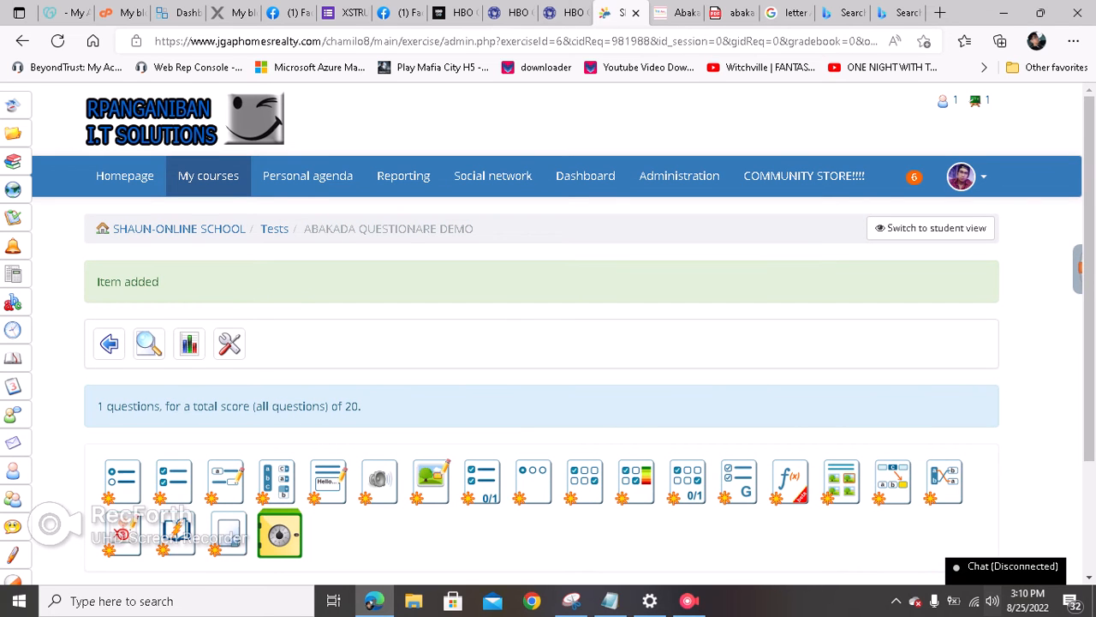
Go back to the SHAUN-ONLINE SCHOOL course's learning paths and open SAMPLE LEARNING PROCEDURE DEMO for editing.
left_click(199, 229)
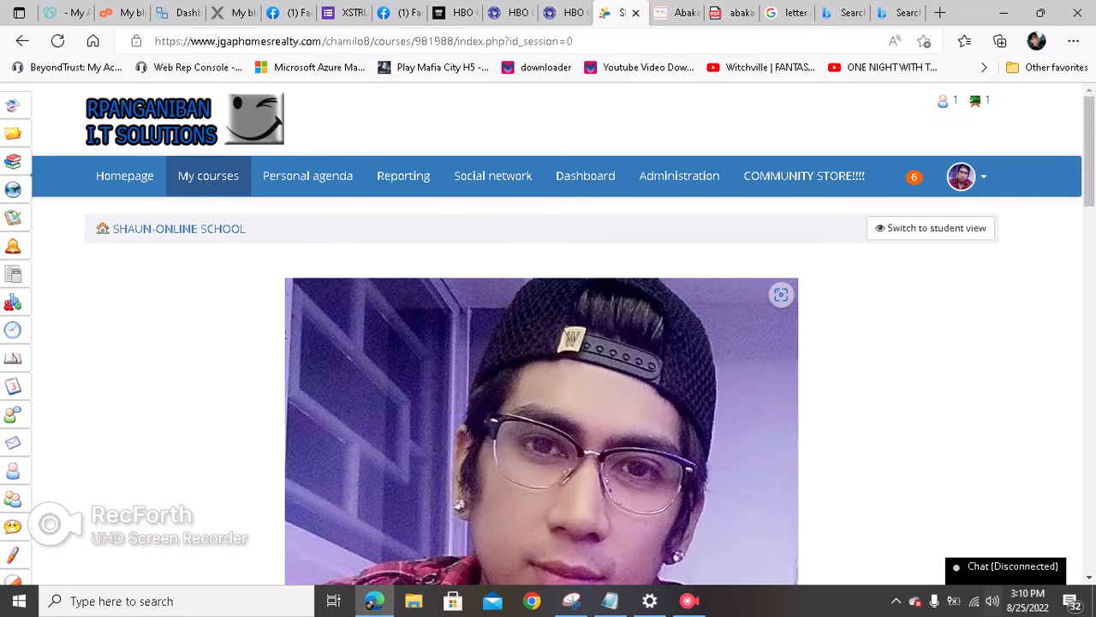
scroll(542, 385, "down", 2)
scroll(541, 386, "down", 5)
left_click(656, 441)
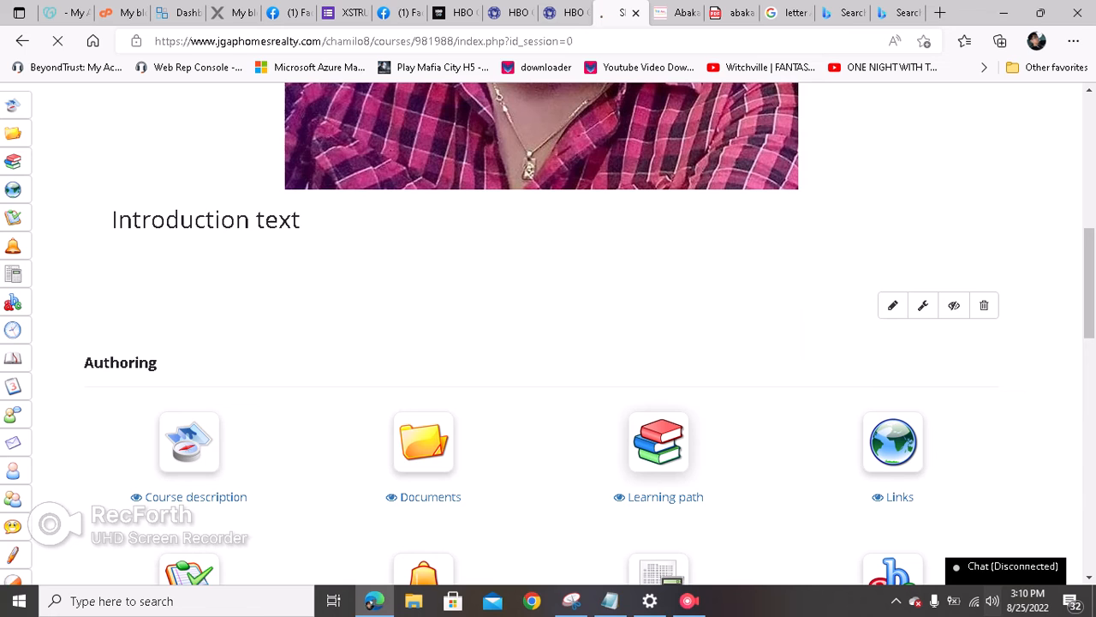
scroll(549, 342, "down", 1)
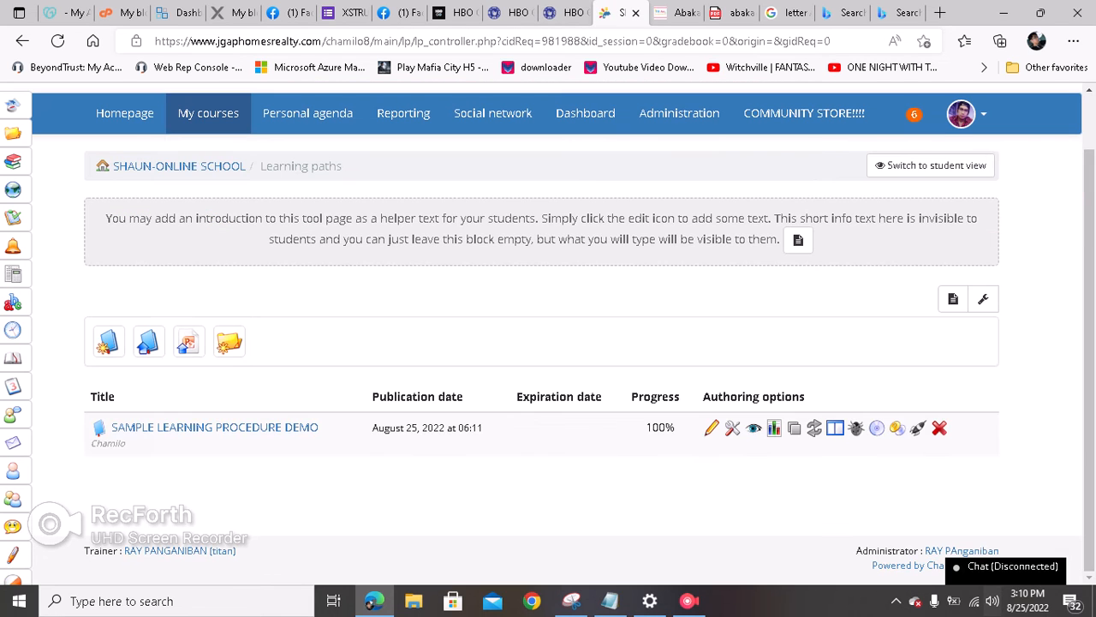
left_click(711, 427)
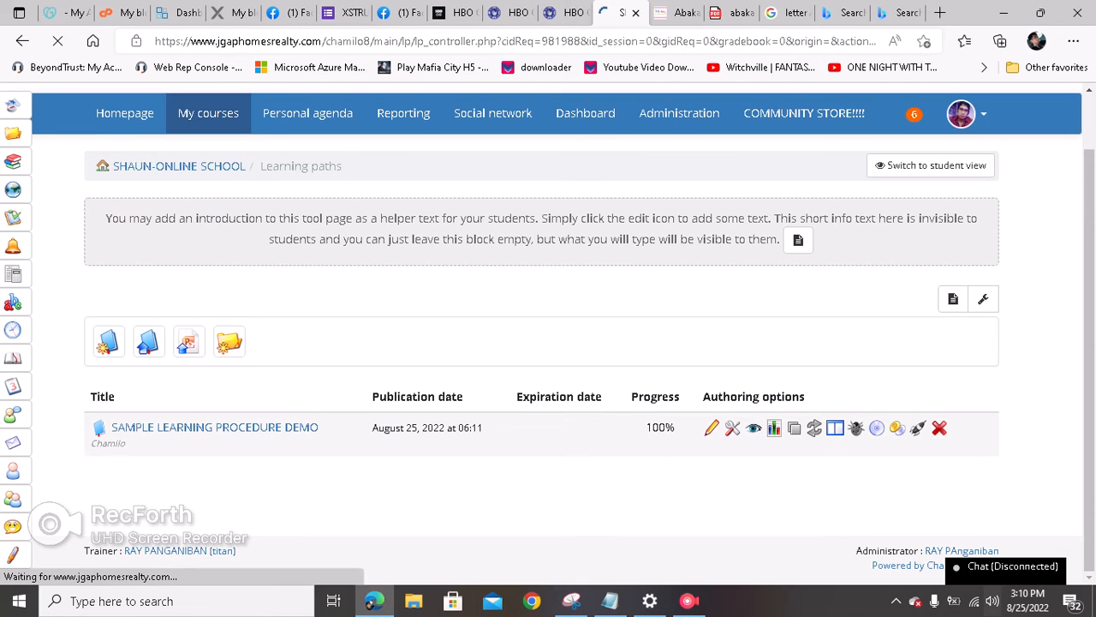
scroll(712, 427, "down", 2)
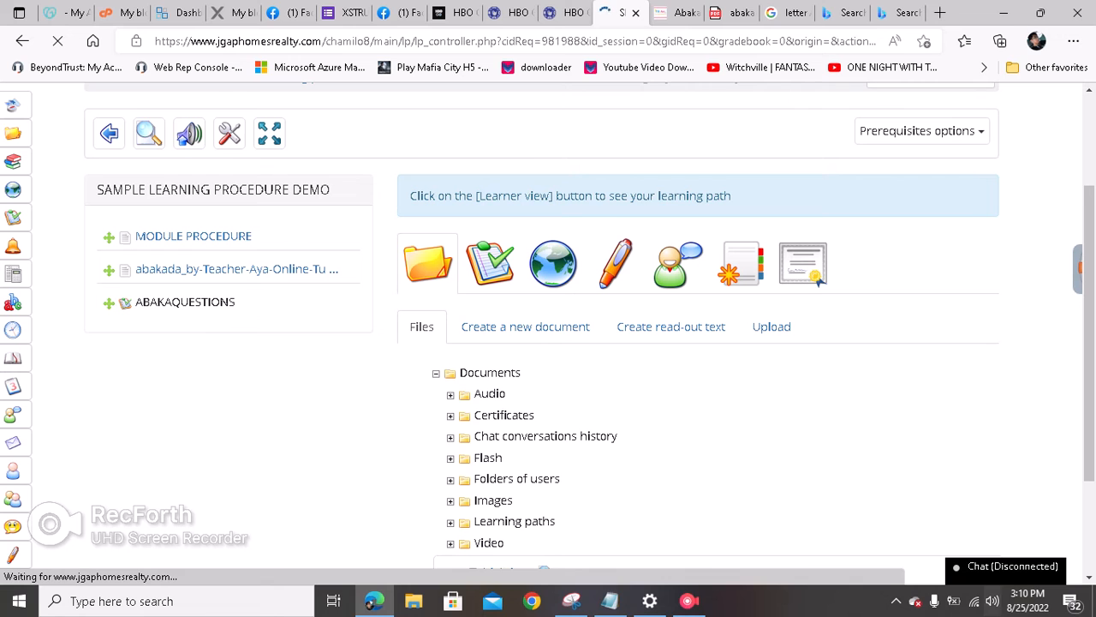
Delete the ABAKAQUESTIONS item from the SAMPLE LEARNING PROCEDURE DEMO learning path.
left_click(291, 327)
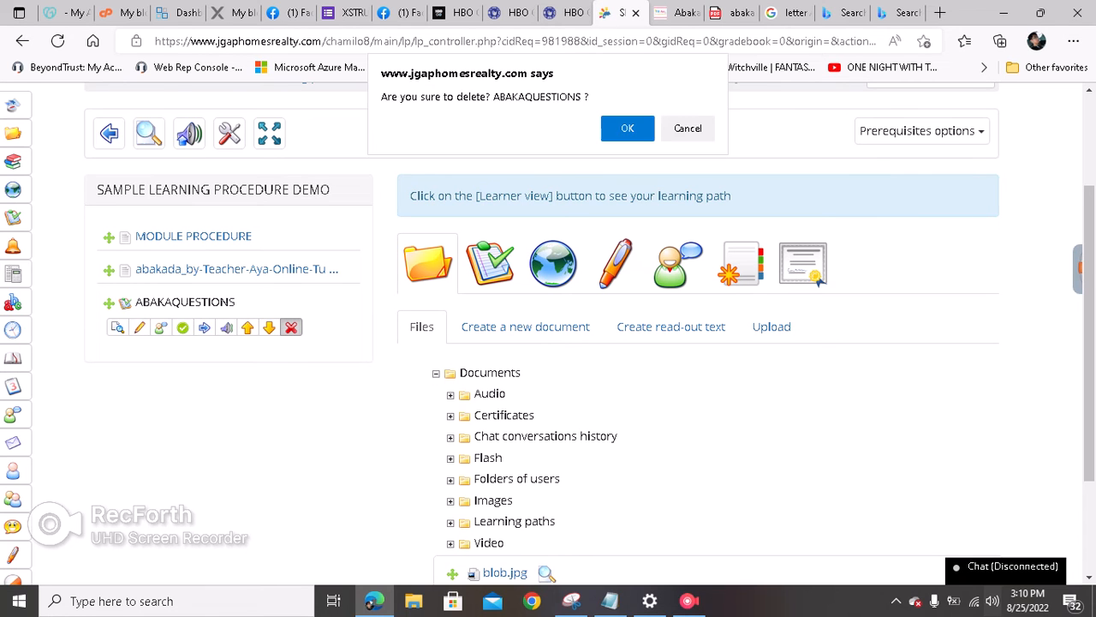
key("Return")
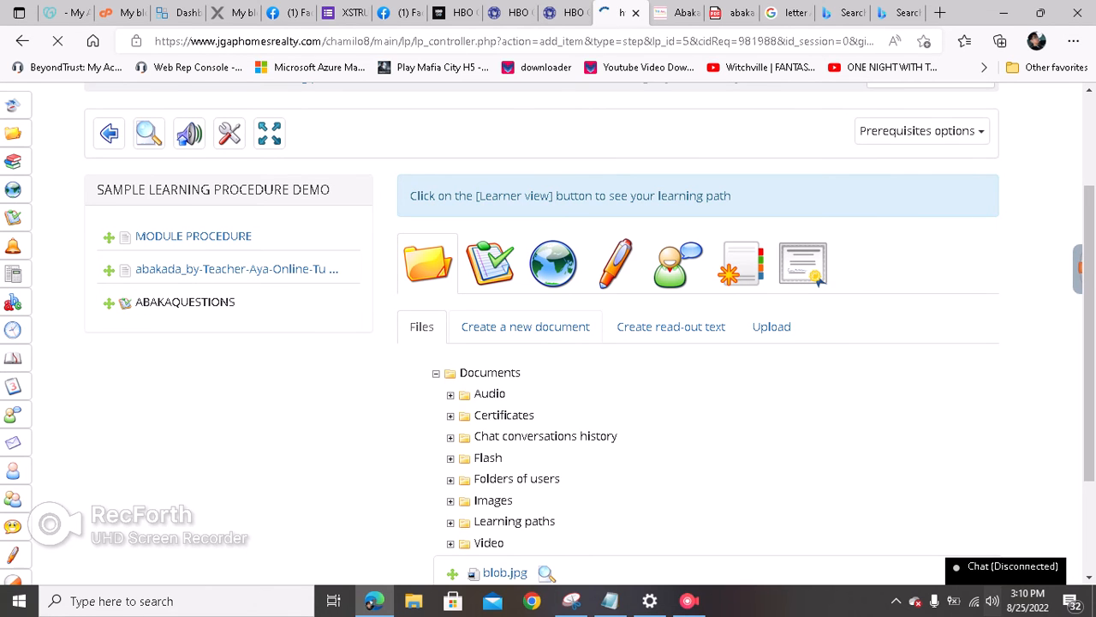
scroll(548, 343, "down", 1)
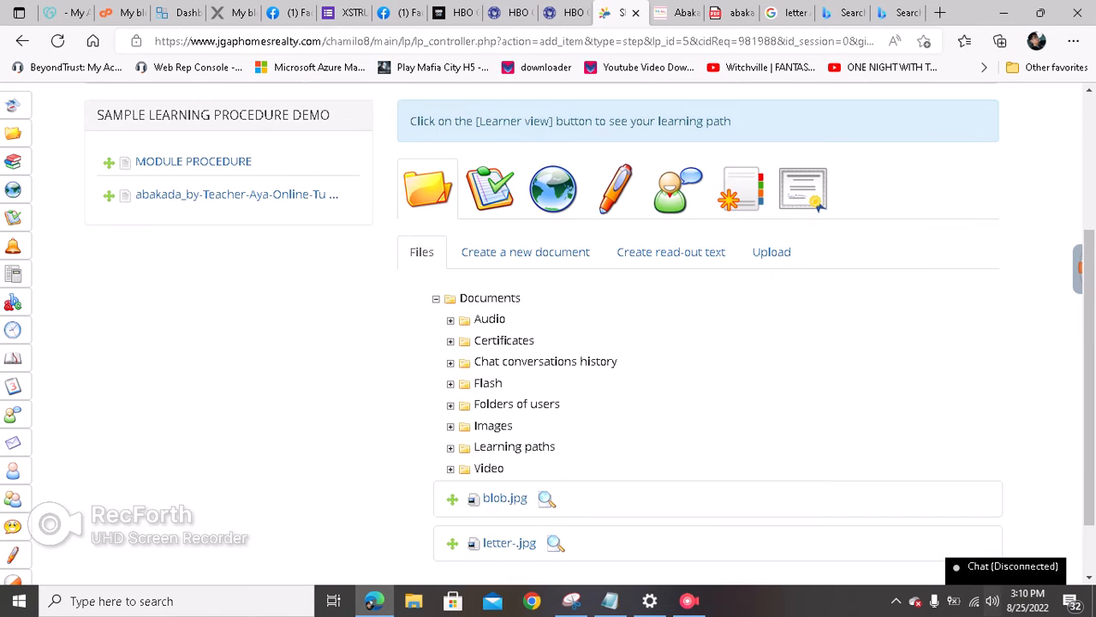
Preview the ABAKADA QUESTIONARE DEMO test from the available tests and start it to examine its matching question.
left_click(490, 189)
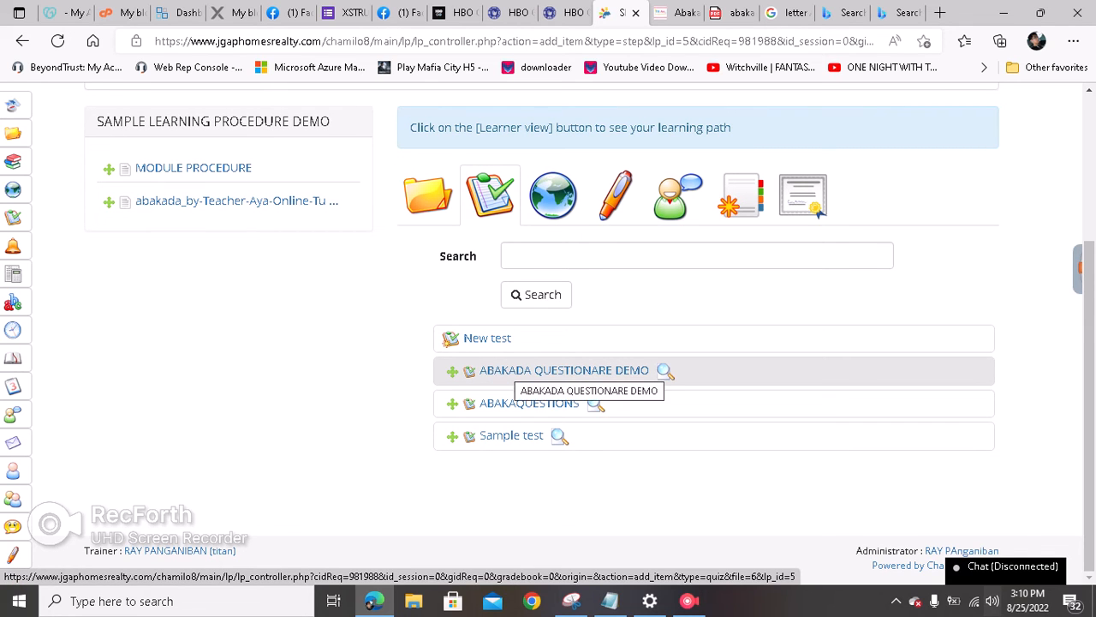
left_click(666, 371)
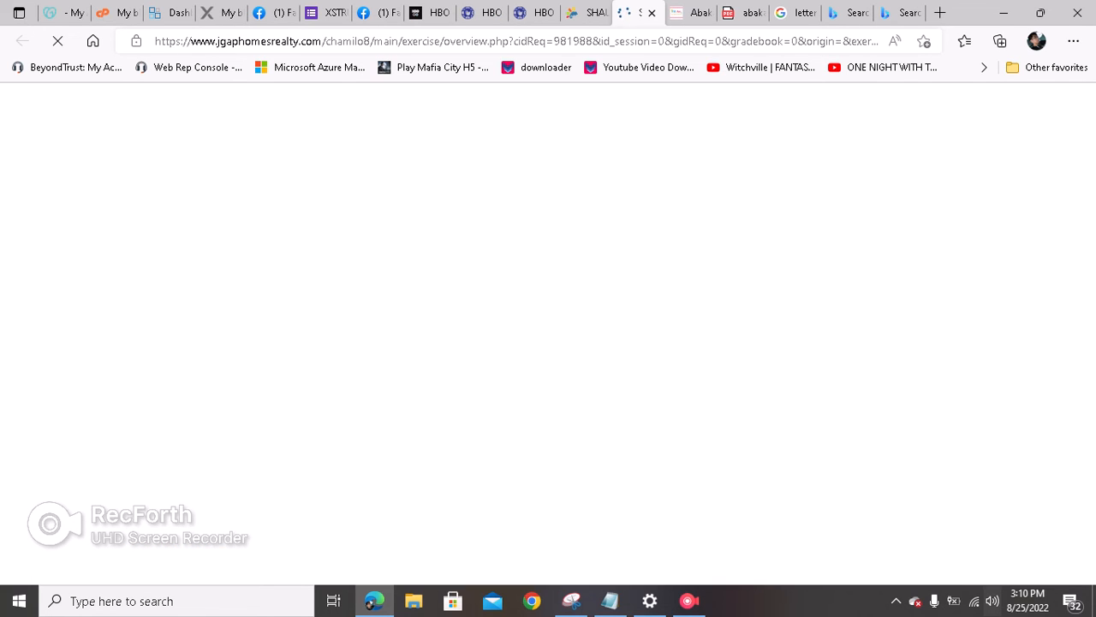
left_click(548, 354)
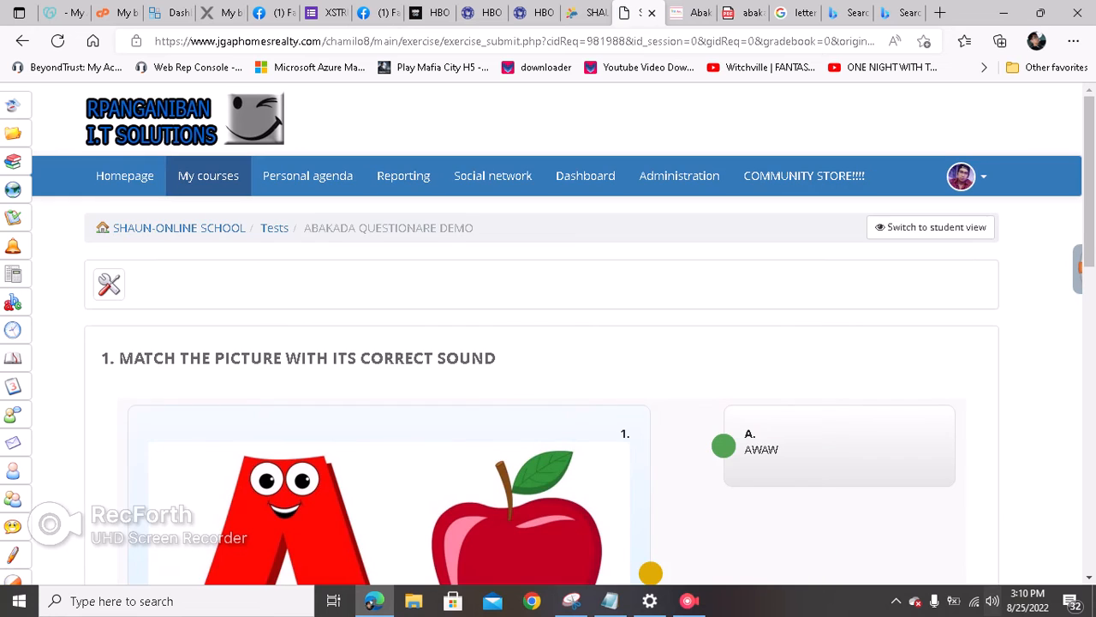
scroll(548, 354, "down", 5)
scroll(548, 353, "up", 3)
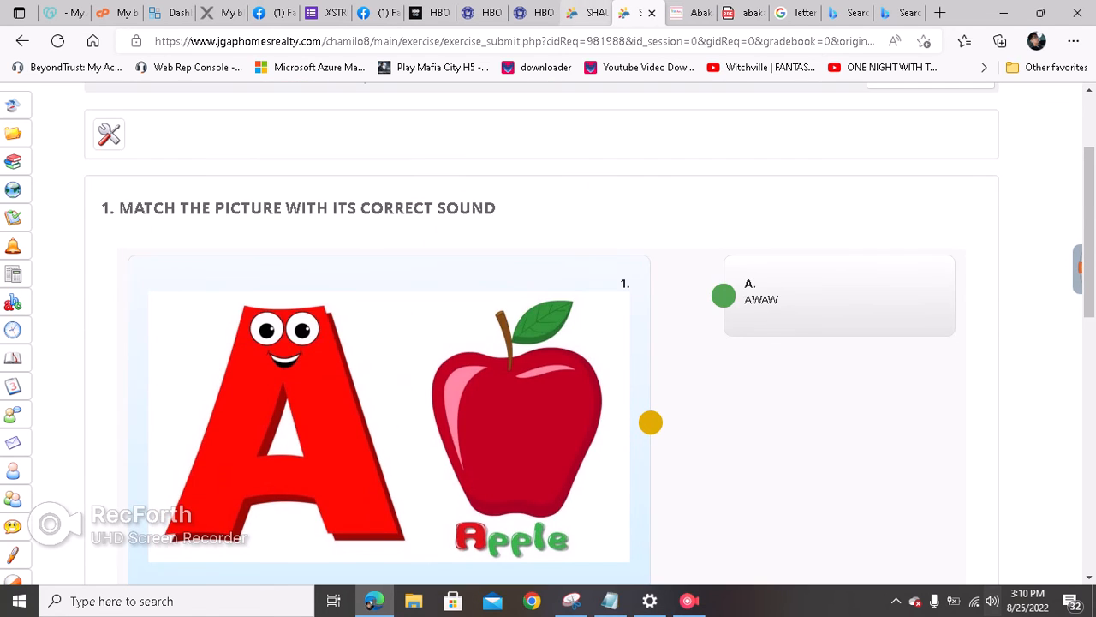
Return to the learning path, preview ABAKADA QUESTIONARE DEMO once more by proceeding with the test, and close that preview.
left_click(585, 13)
scroll(561, 438, "down", 2)
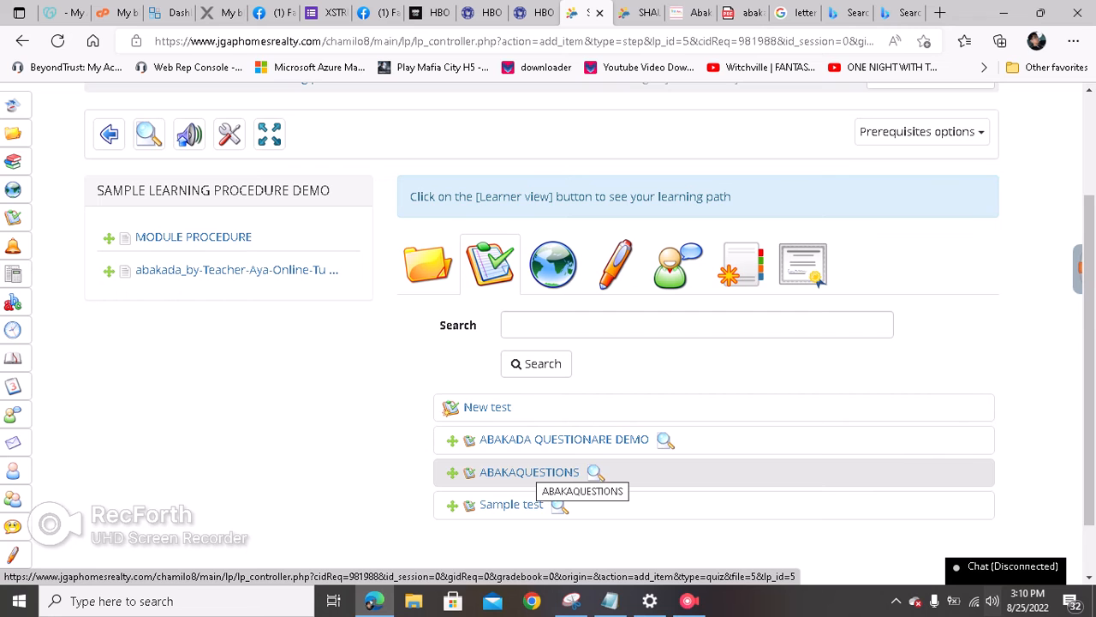
left_click(563, 439)
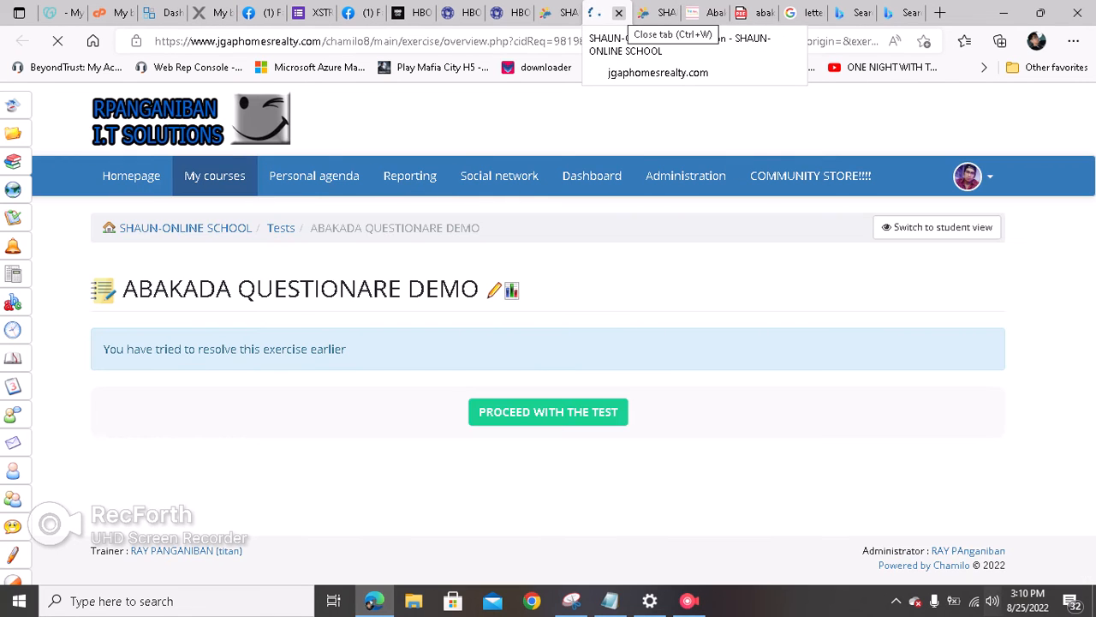
left_click(548, 412)
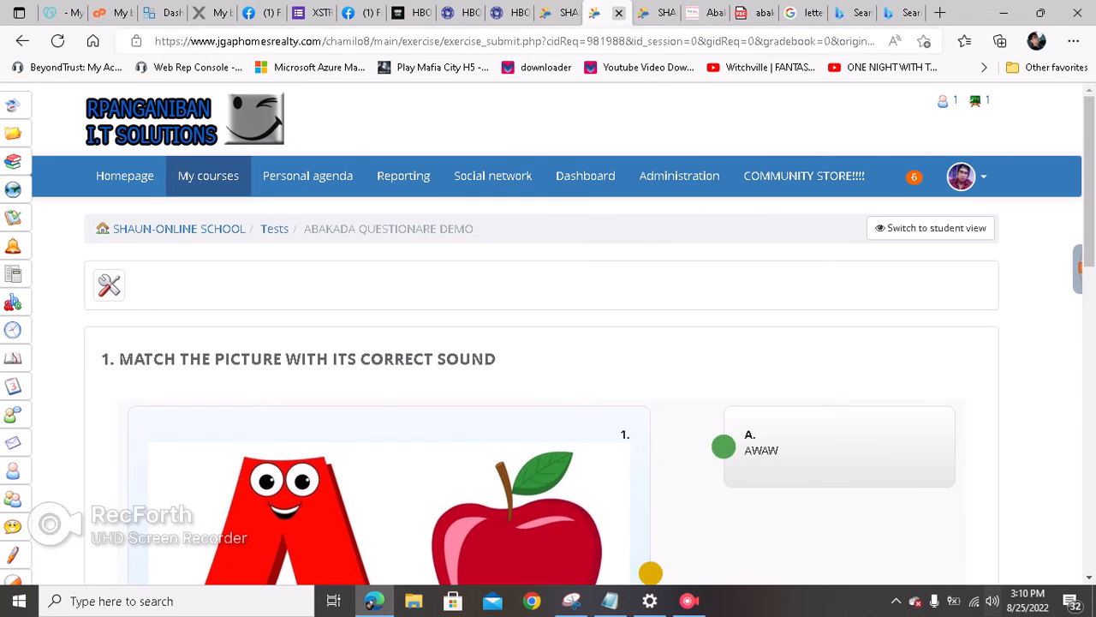
left_click(619, 12)
Add the ABAKADA QUESTIONARE DEMO test to the learning path below the abakada PDF item.
scroll(548, 385, "down", 3)
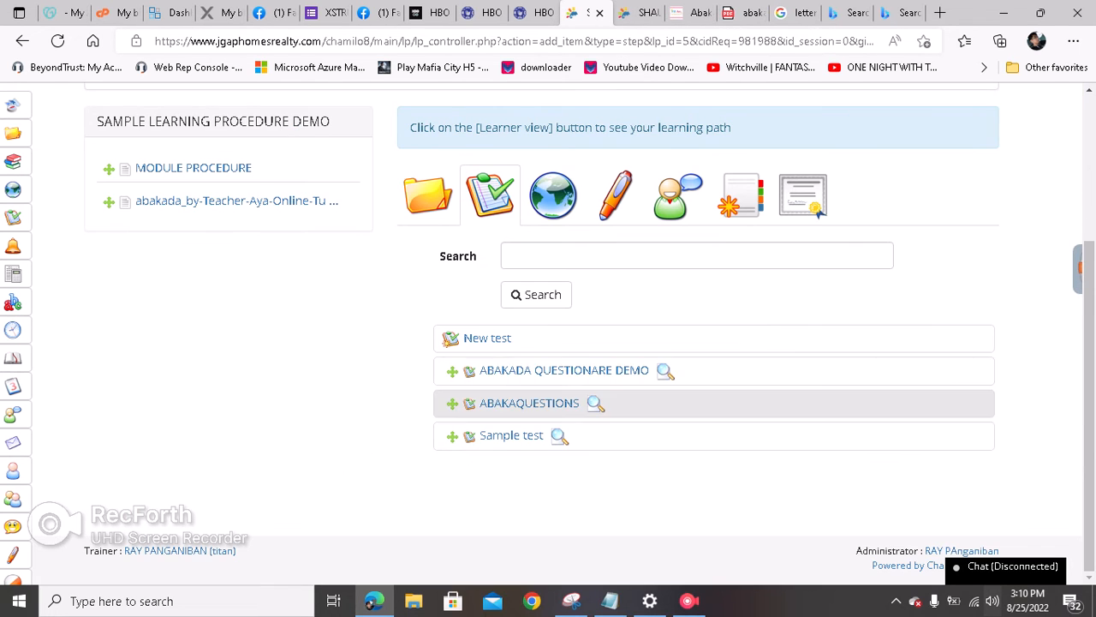
left_click_drag(548, 371, 220, 234)
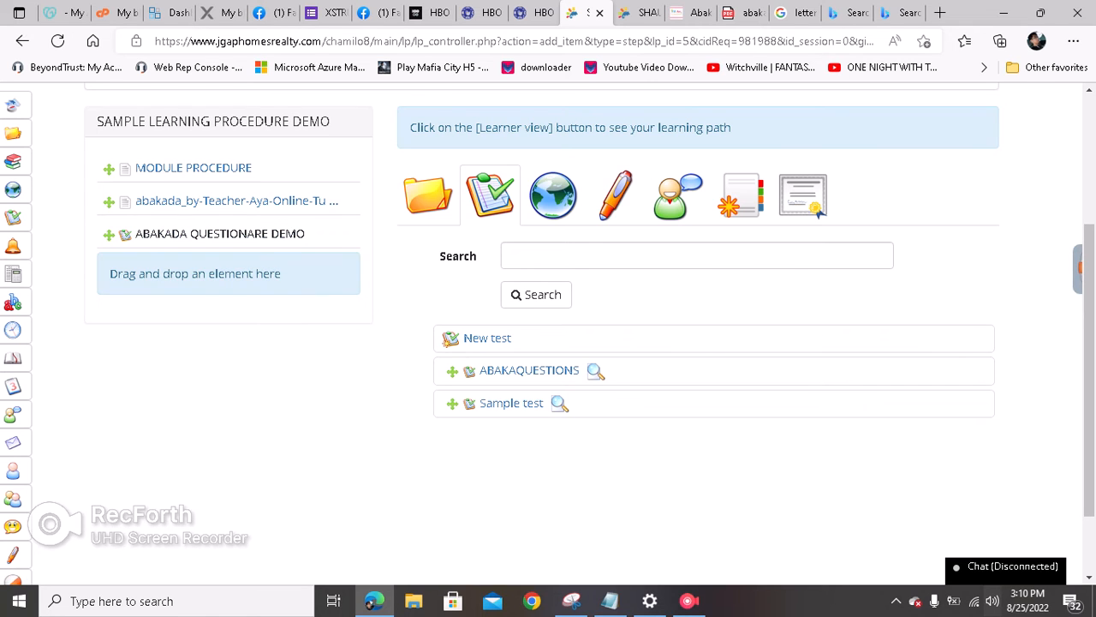
scroll(171, 220, "up", 2)
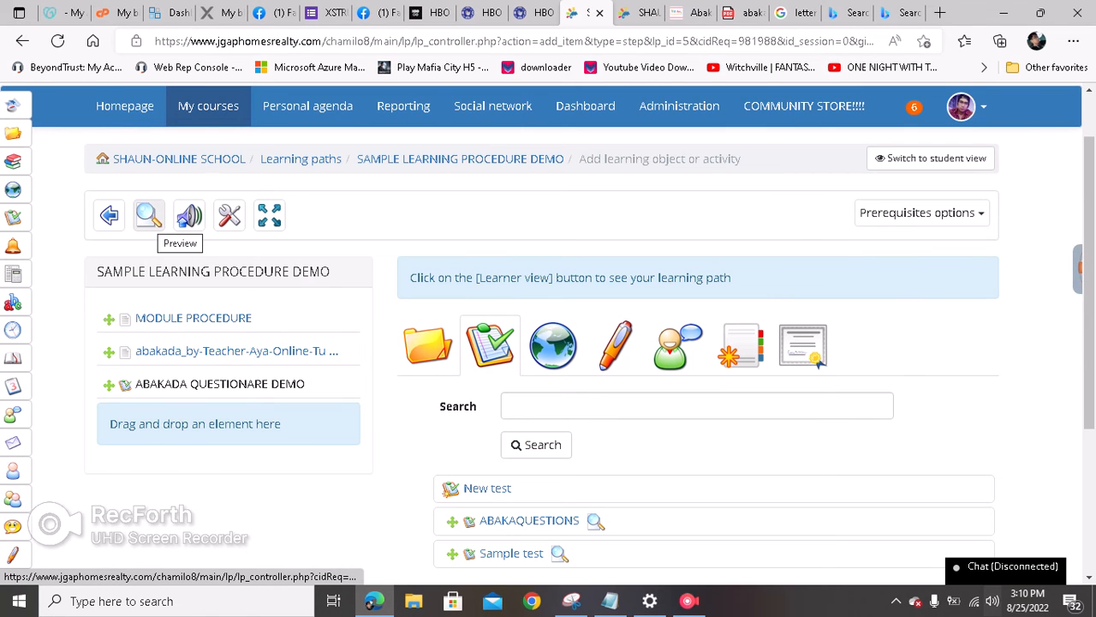
Preview the learning path and look through its MODULE PROCEDURE page and the abakada_by-Teacher-Aya-Online-Tutor.pdf pages.
left_click(149, 215)
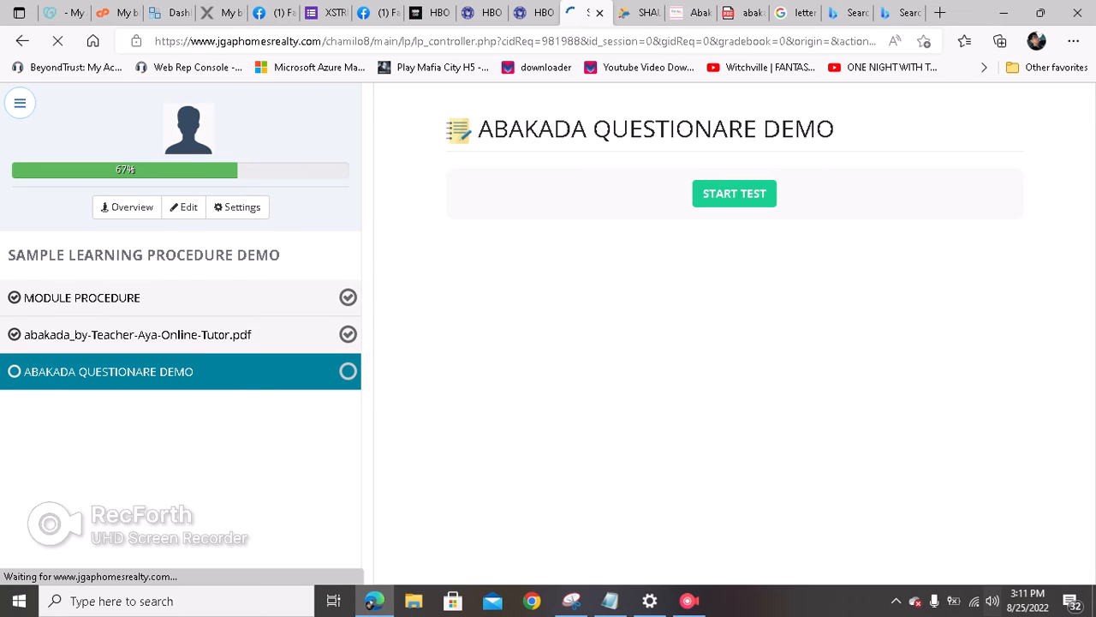
left_click(83, 298)
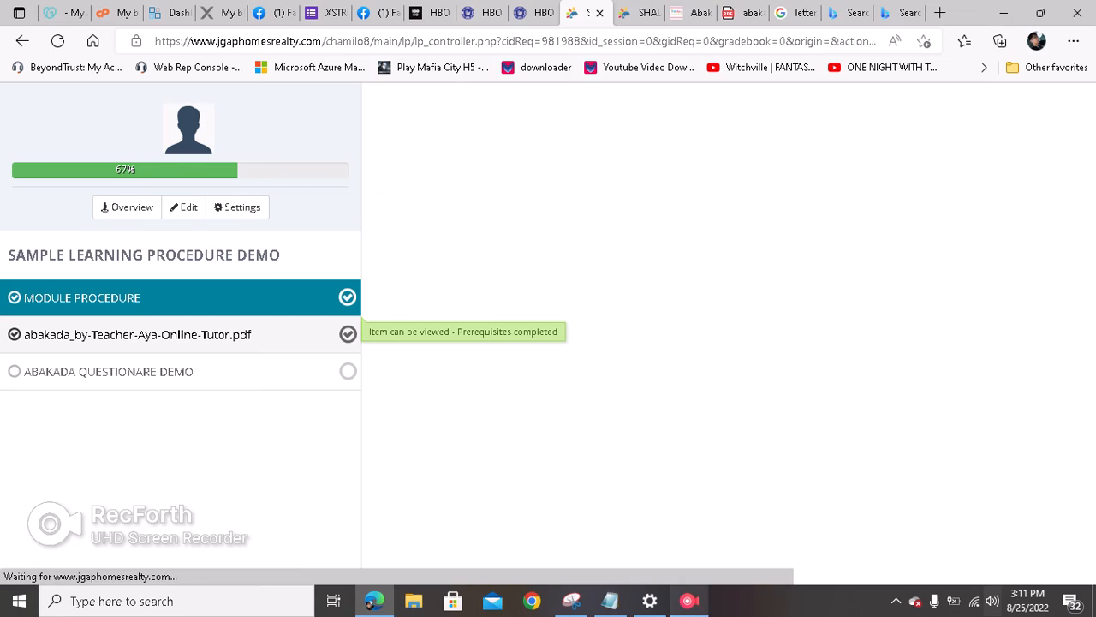
left_click(688, 601)
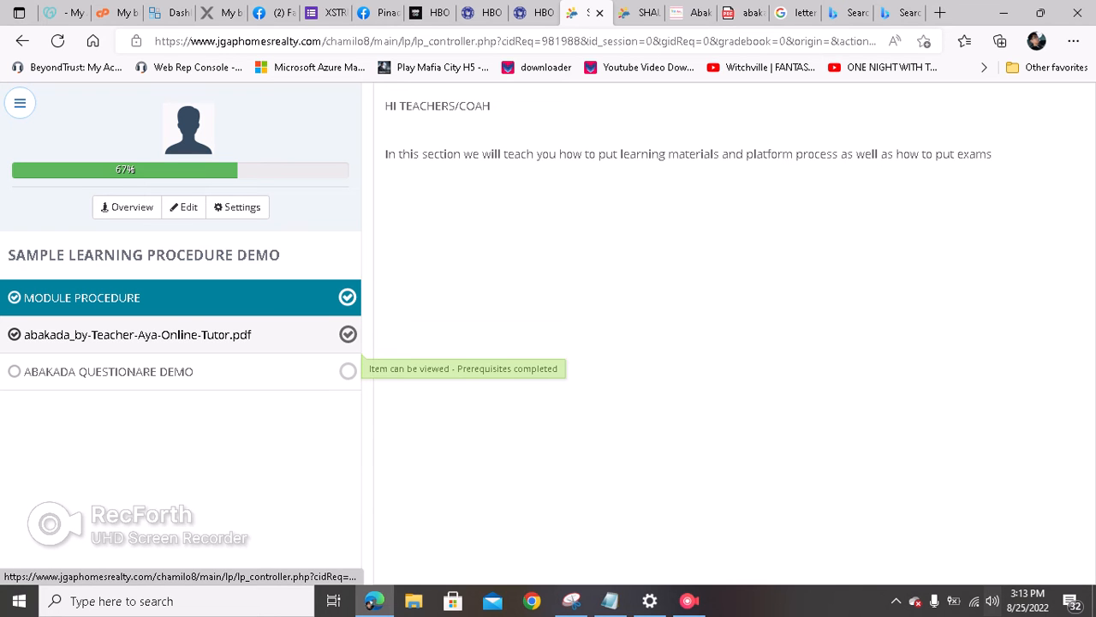
left_click(137, 335)
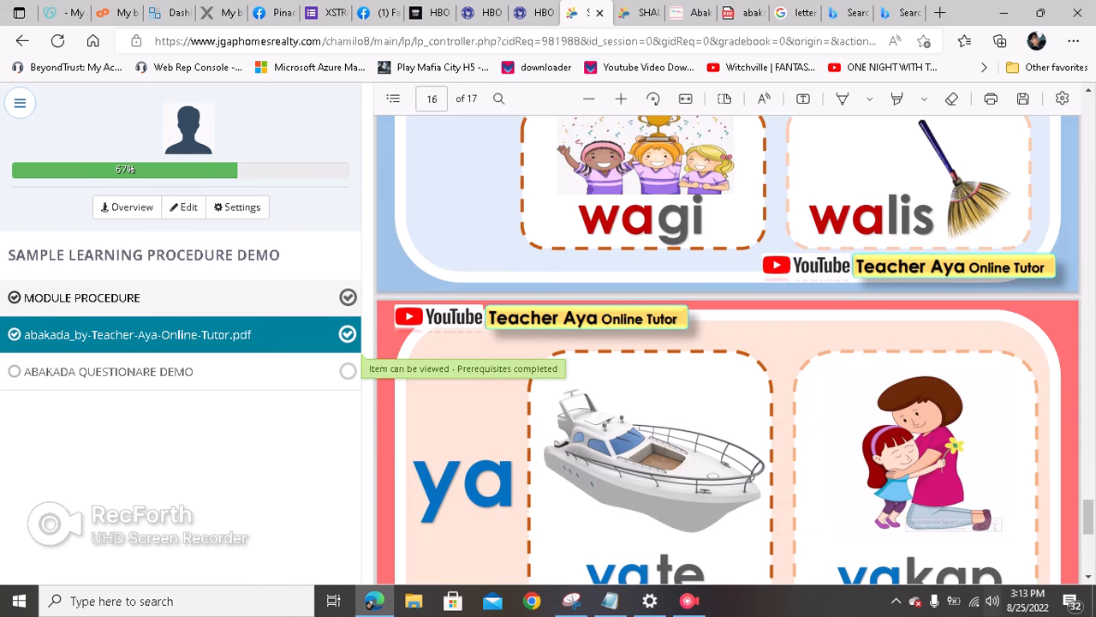
scroll(727, 349, "up", 5)
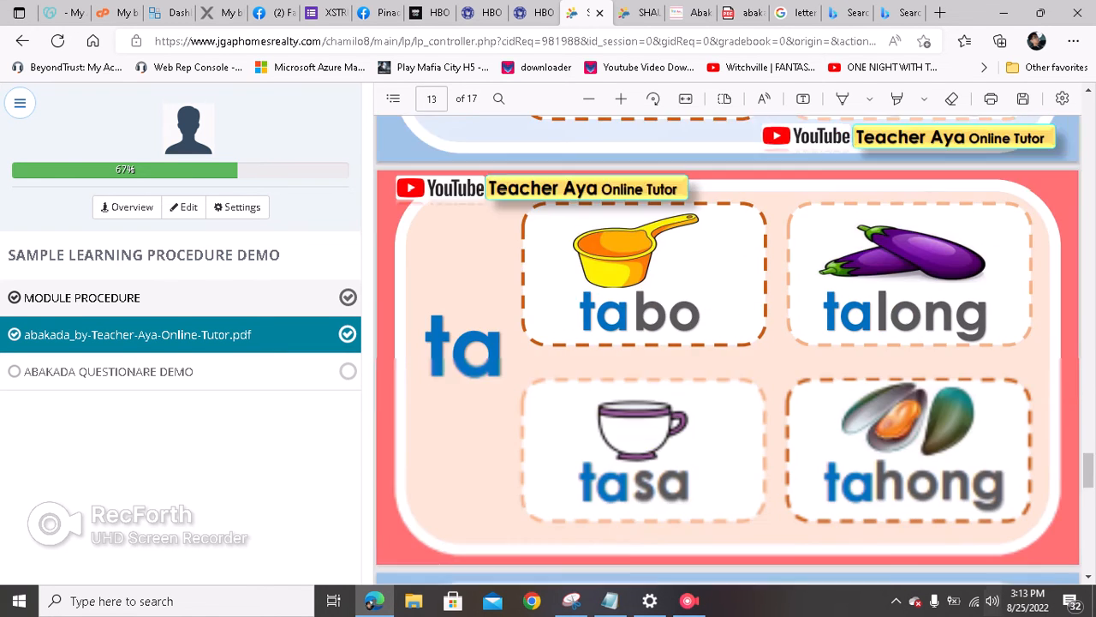
scroll(727, 349, "down", 15)
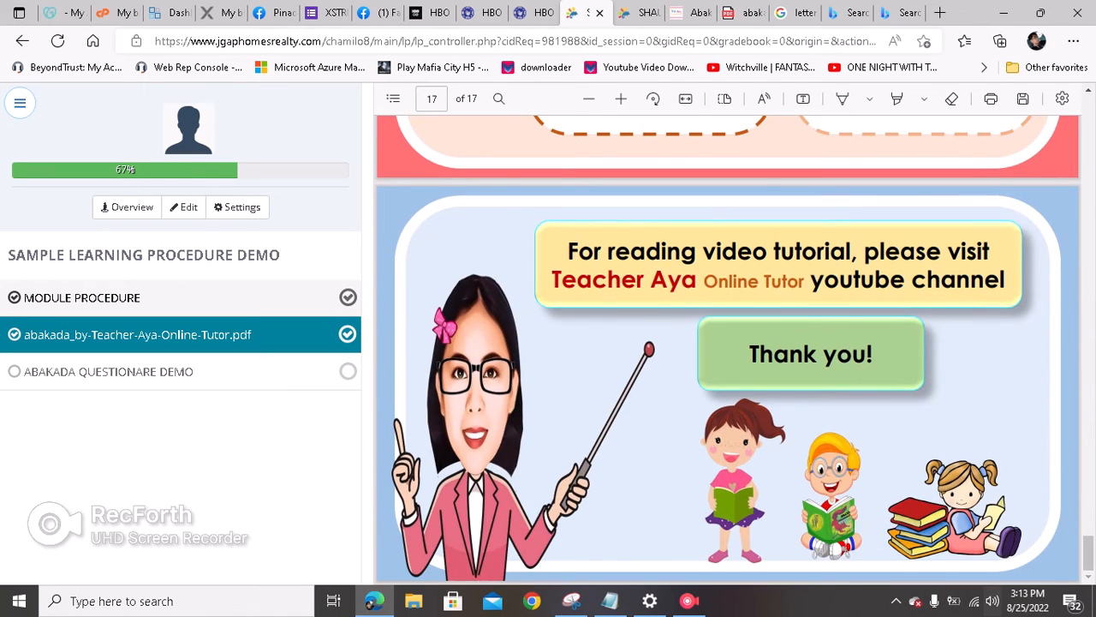
scroll(727, 349, "up", 6)
Start the ABAKADA QUESTIONARE DEMO test in the preview and match the apple picture to APPLE and the dog picture to AWAW.
left_click(108, 372)
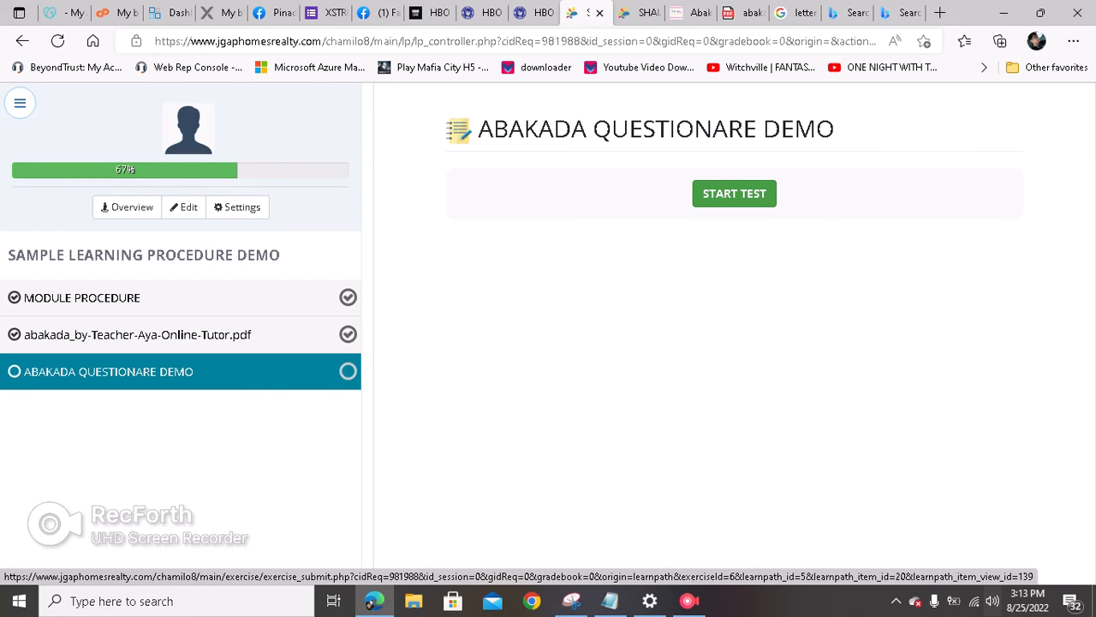
left_click(734, 193)
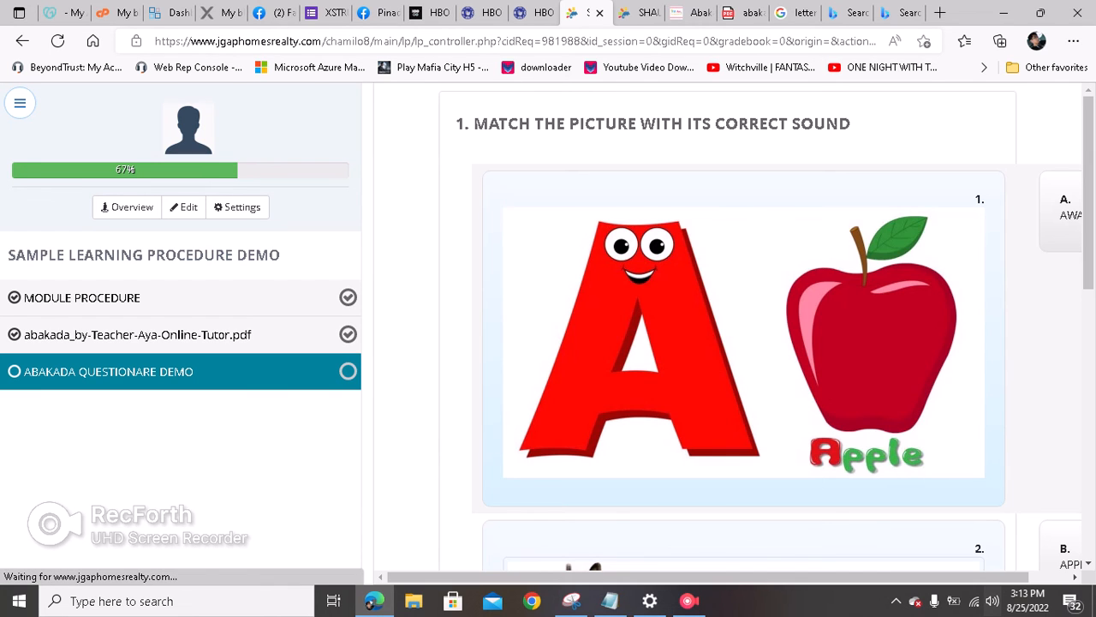
left_click_drag(734, 577, 775, 577)
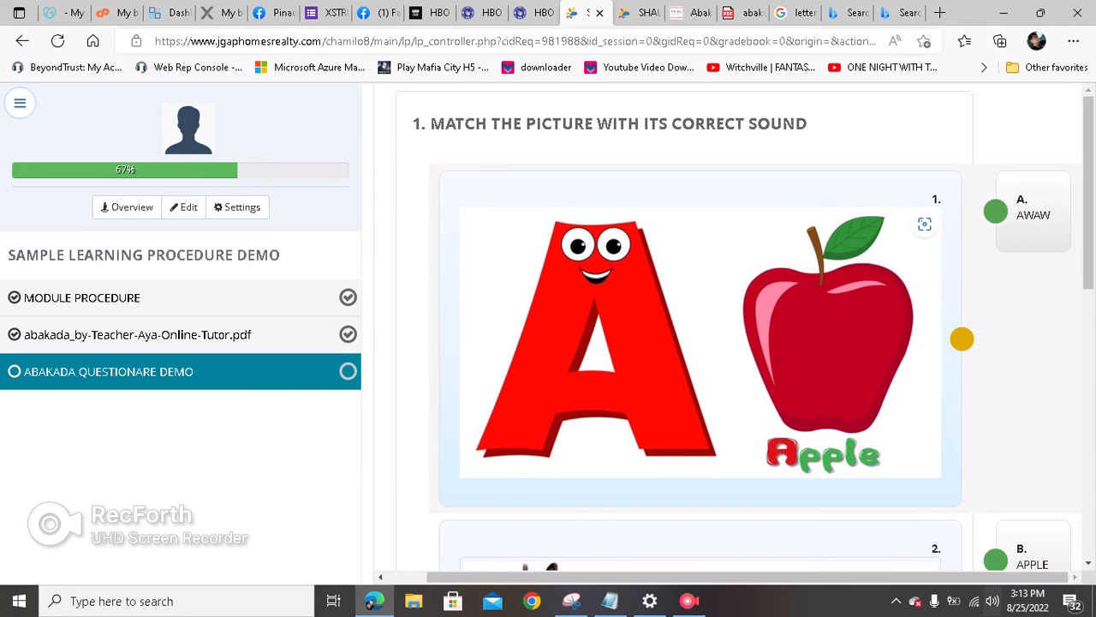
scroll(700, 342, "down", 1)
left_click_drag(962, 266, 995, 487)
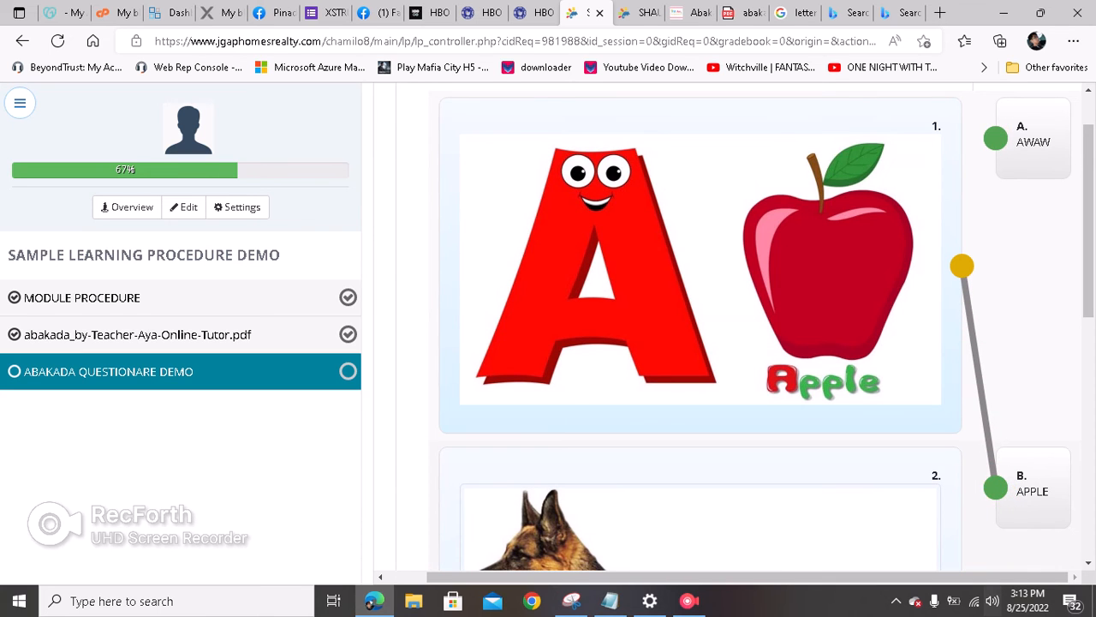
scroll(701, 342, "down", 4)
left_click_drag(962, 396, 995, 138)
scroll(985, 326, "up", 4)
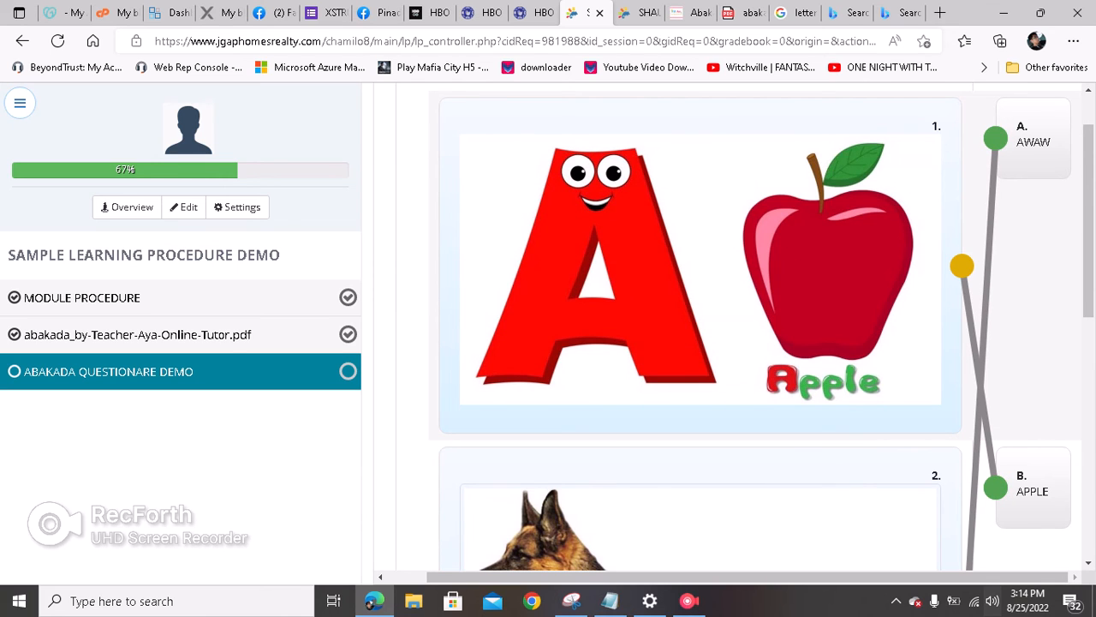
Submit the completed matching test and review the score and the chosen answers on the result page.
scroll(728, 326, "down", 7)
left_click(445, 497)
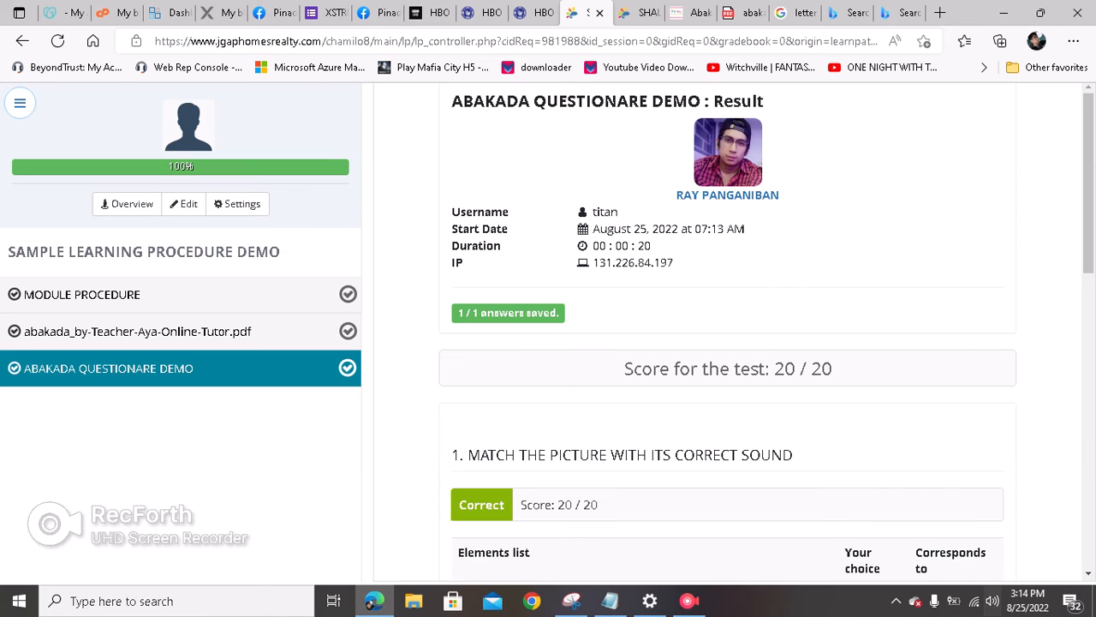
scroll(728, 343, "down", 4)
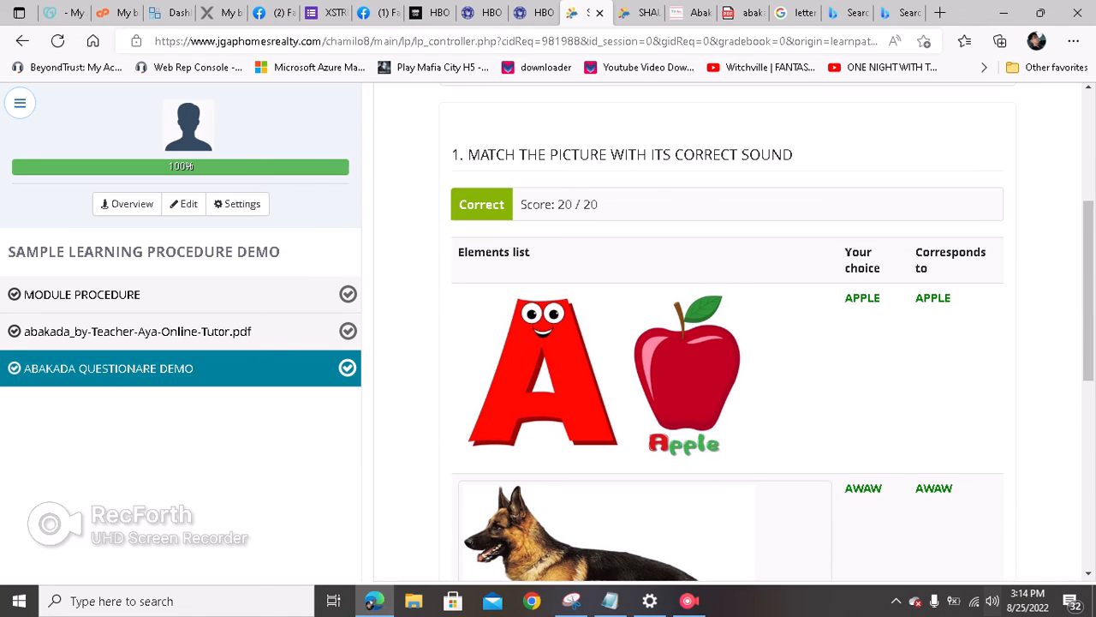
scroll(728, 343, "down", 3)
scroll(728, 342, "down", 3)
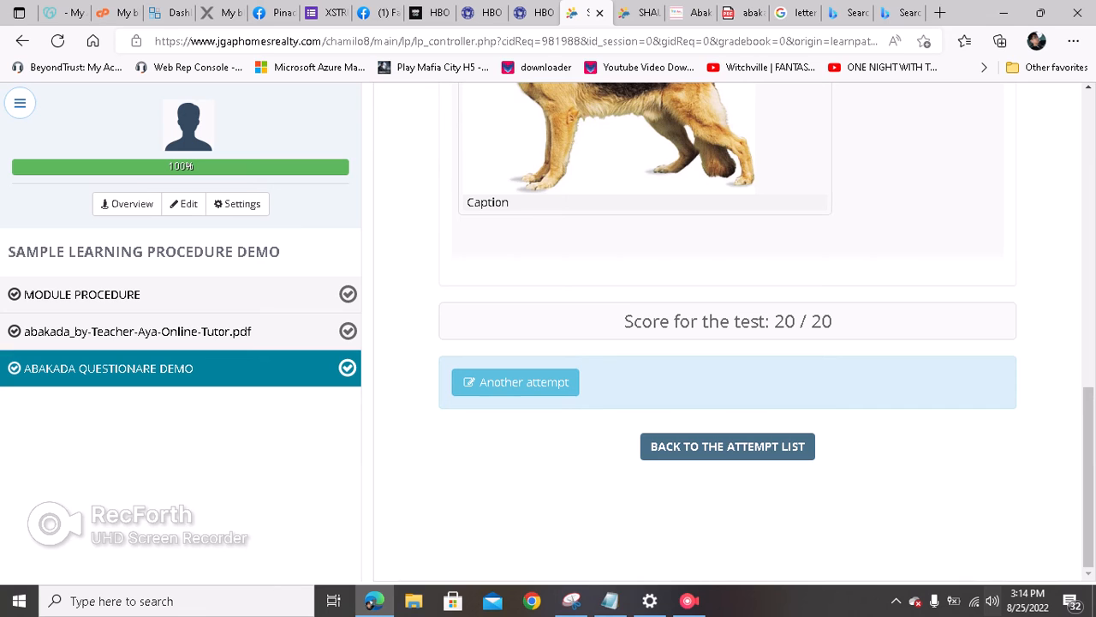
Leave the learning path preview, go to the site homepage and open the information page of the SHAUN-ONLINE SCHOOL course.
left_click(20, 102)
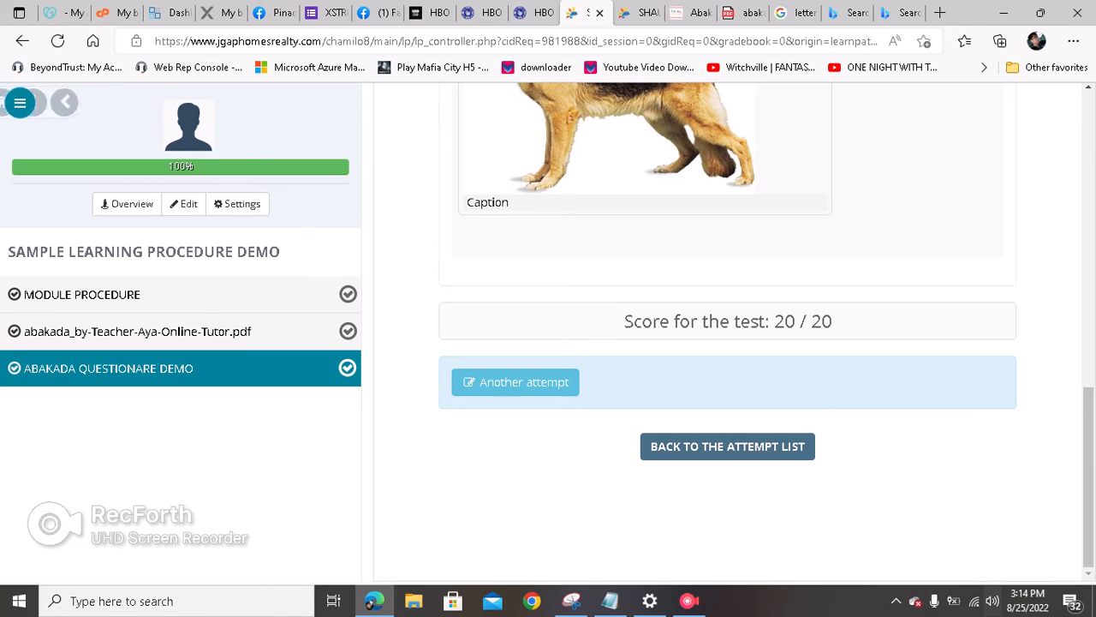
left_click(87, 102)
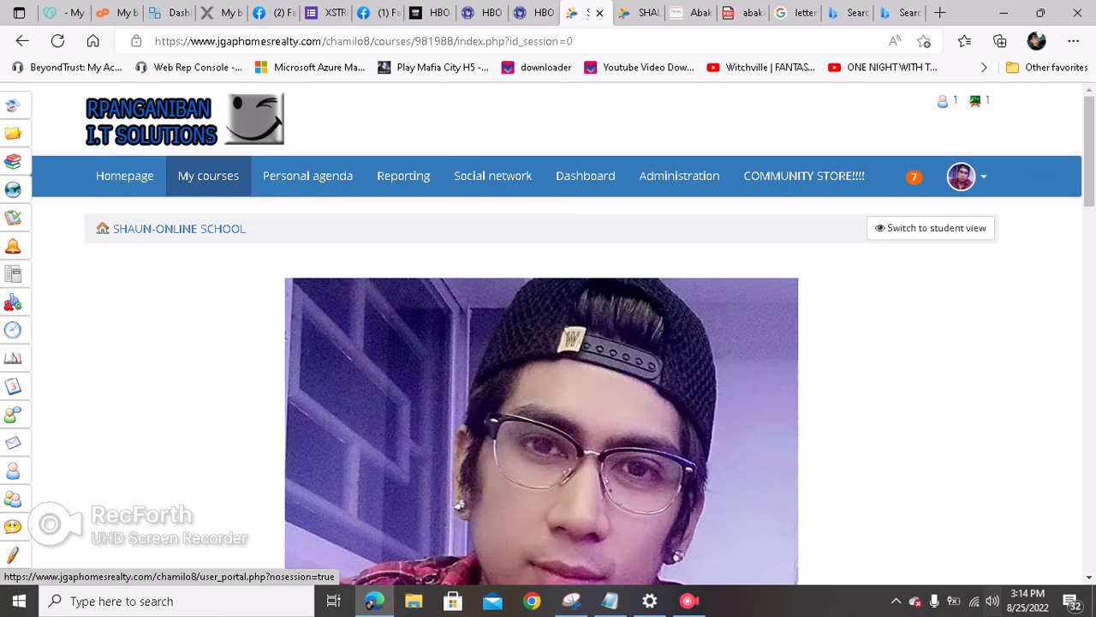
left_click(124, 176)
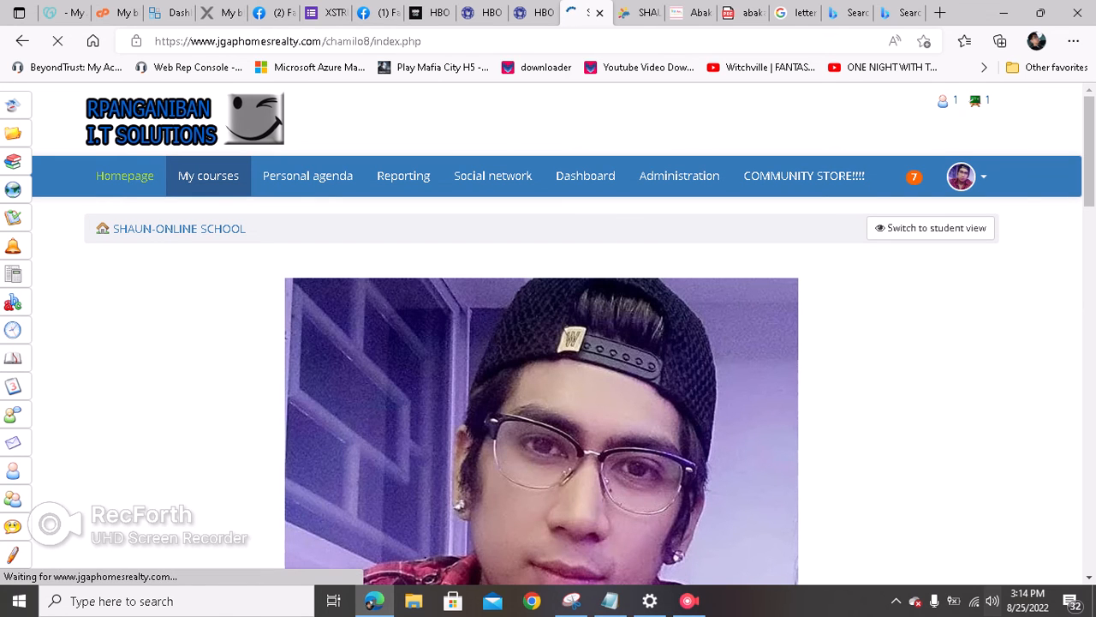
scroll(548, 343, "down", 3)
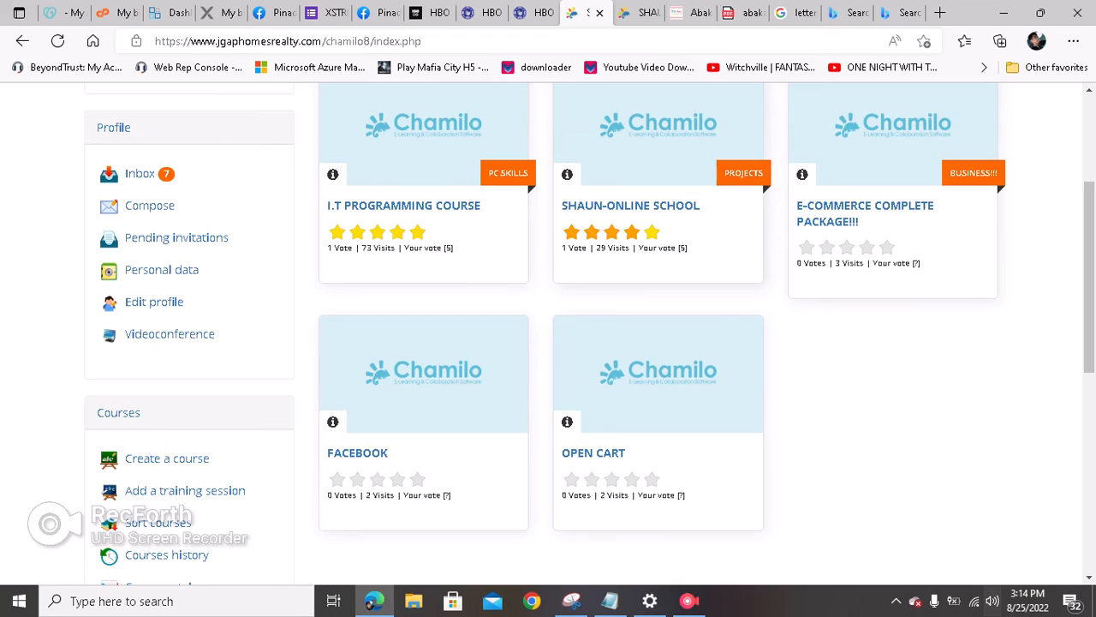
scroll(632, 233, "up", 1)
left_click(631, 277)
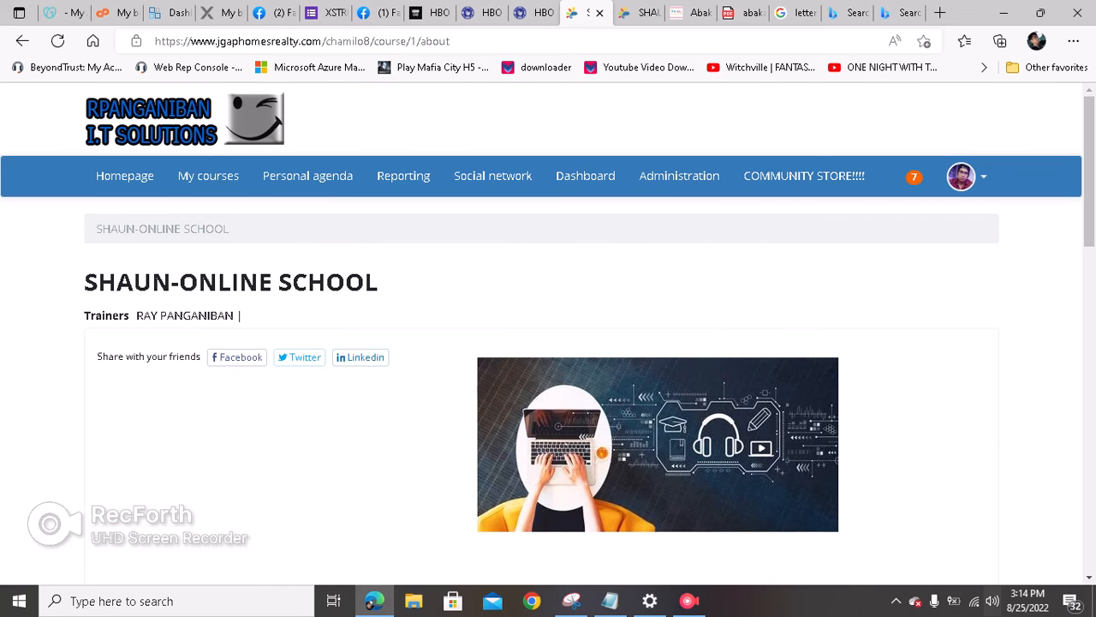
Look over the course information, enter the SHAUN-ONLINE SCHOOL course home and find its Authoring tools.
scroll(548, 343, "down", 10)
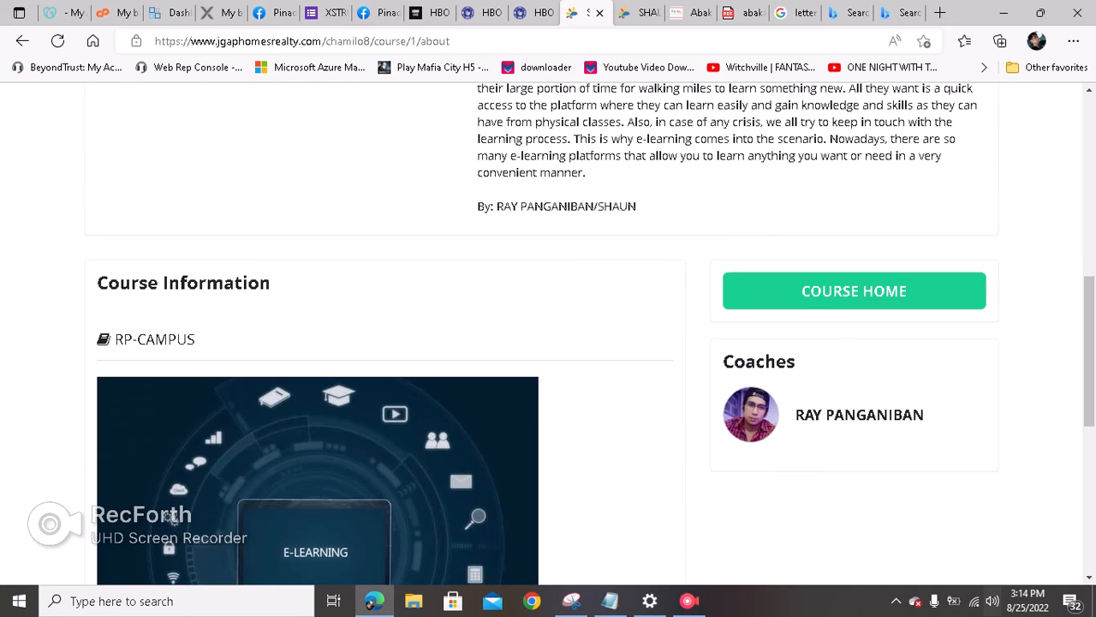
scroll(548, 343, "up", 6)
left_click(854, 259)
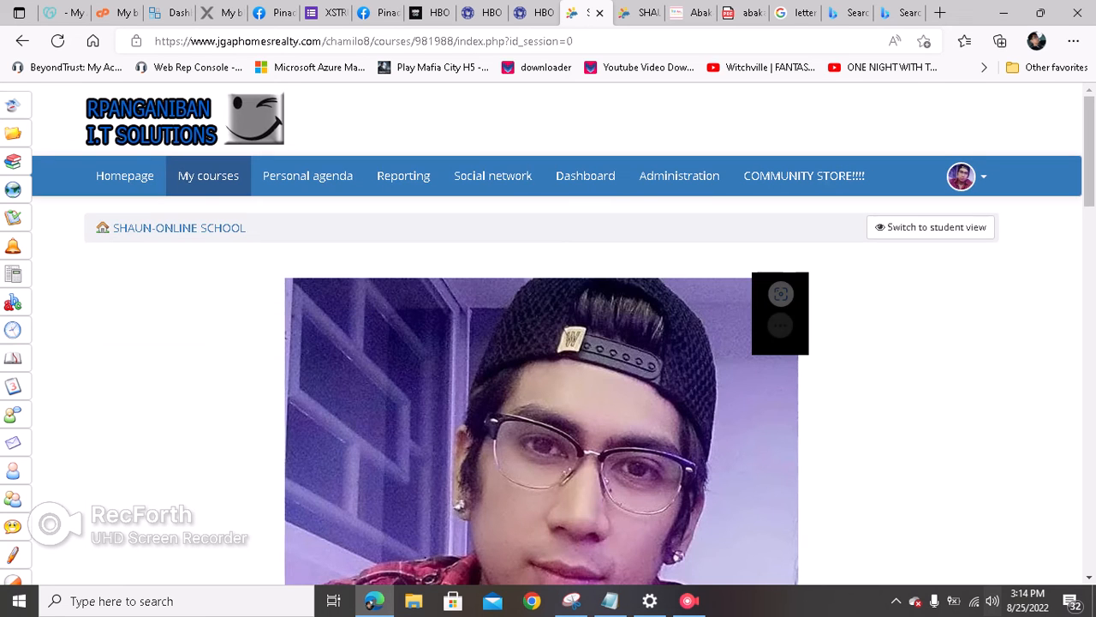
scroll(434, 385, "down", 7)
scroll(674, 377, "down", 1)
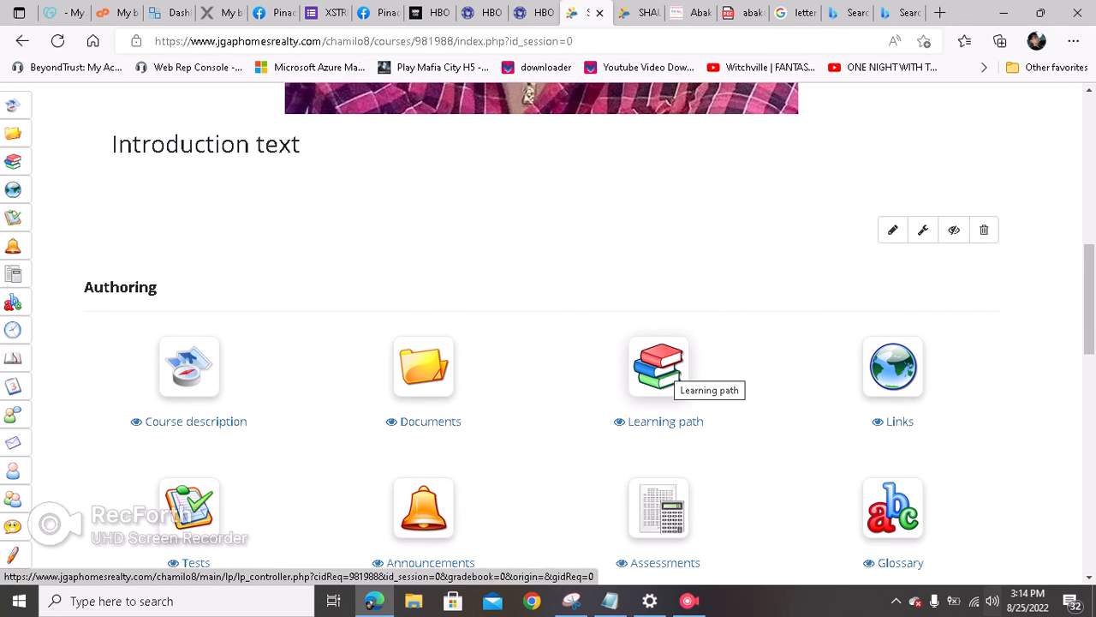
Open the course's learning paths and check the list in student view, returning to teacher view.
left_click(673, 378)
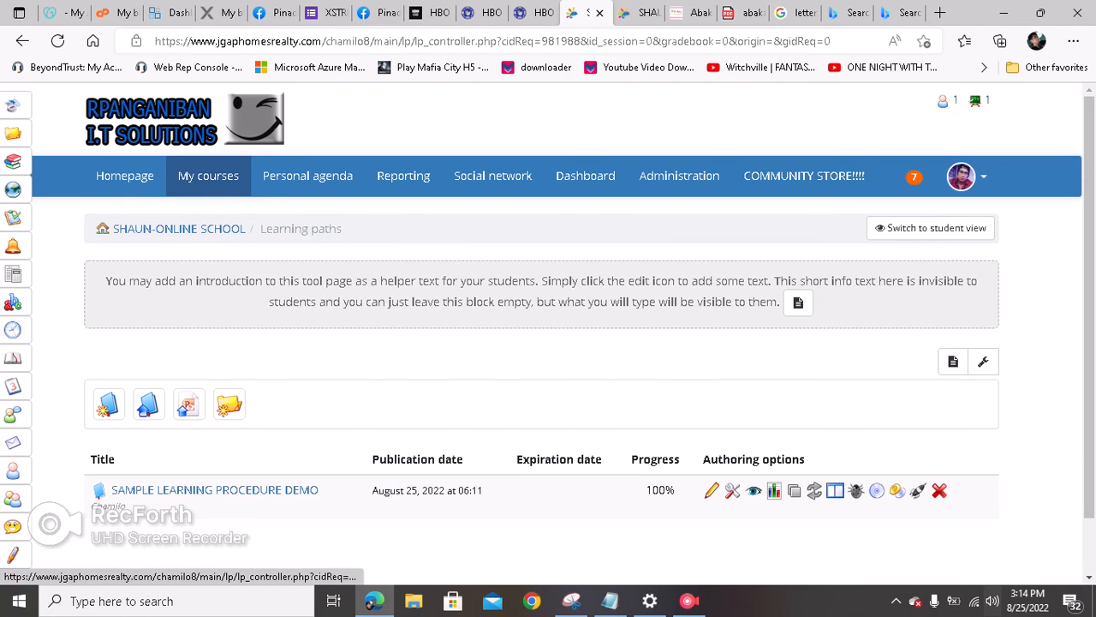
left_click(931, 228)
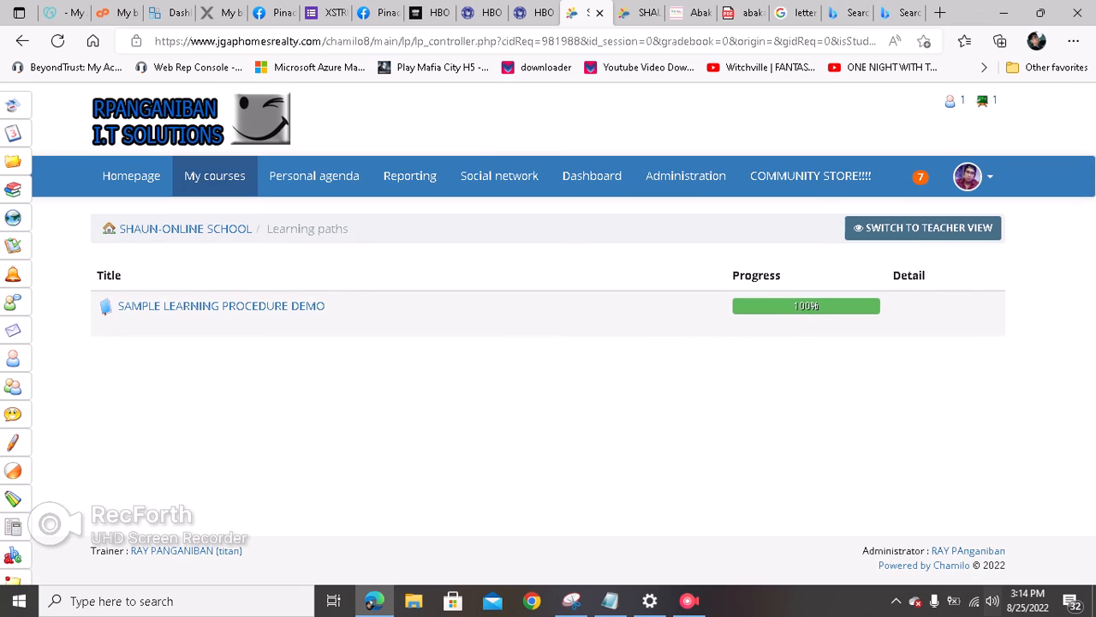
left_click(922, 228)
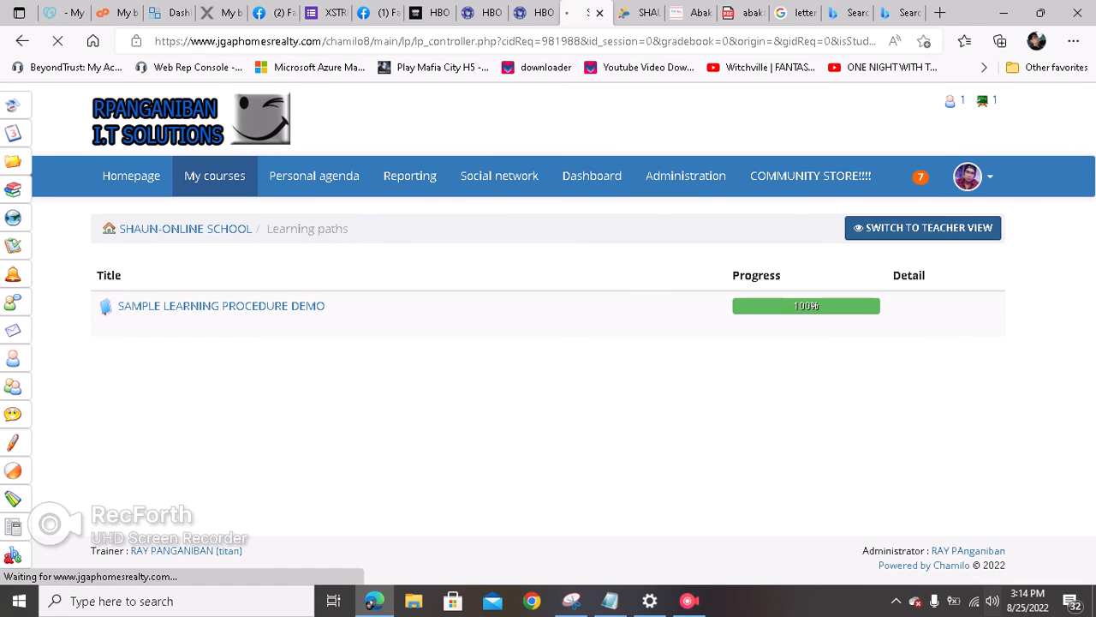
Change the view mode of SAMPLE LEARNING PROCEDURE DEMO, page through its items in that display and return to the learning paths list.
left_click(712, 490)
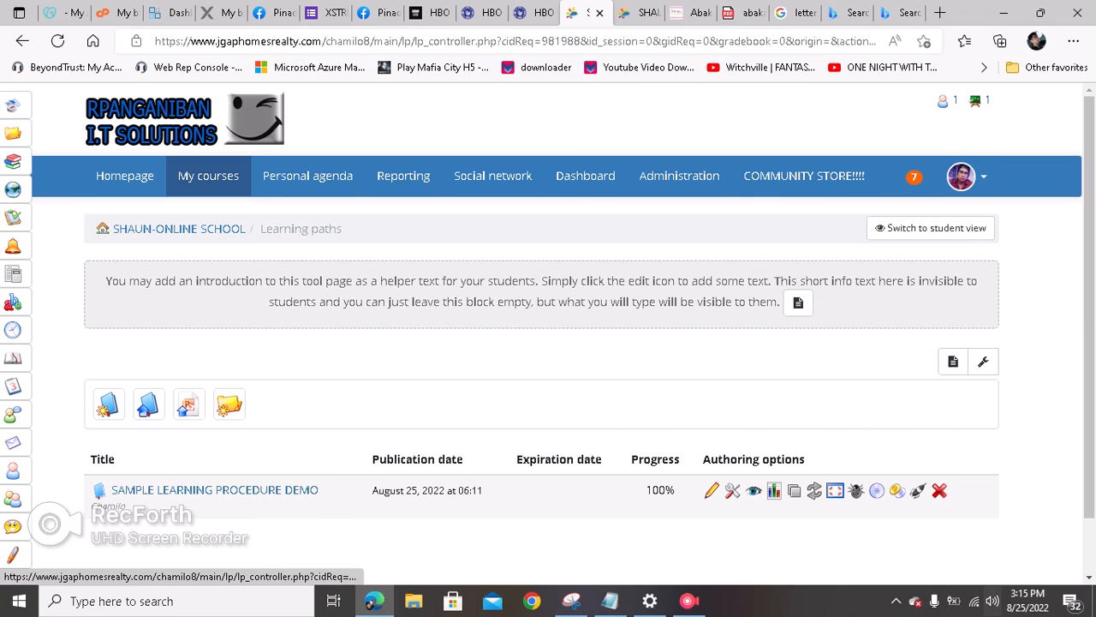
left_click(214, 490)
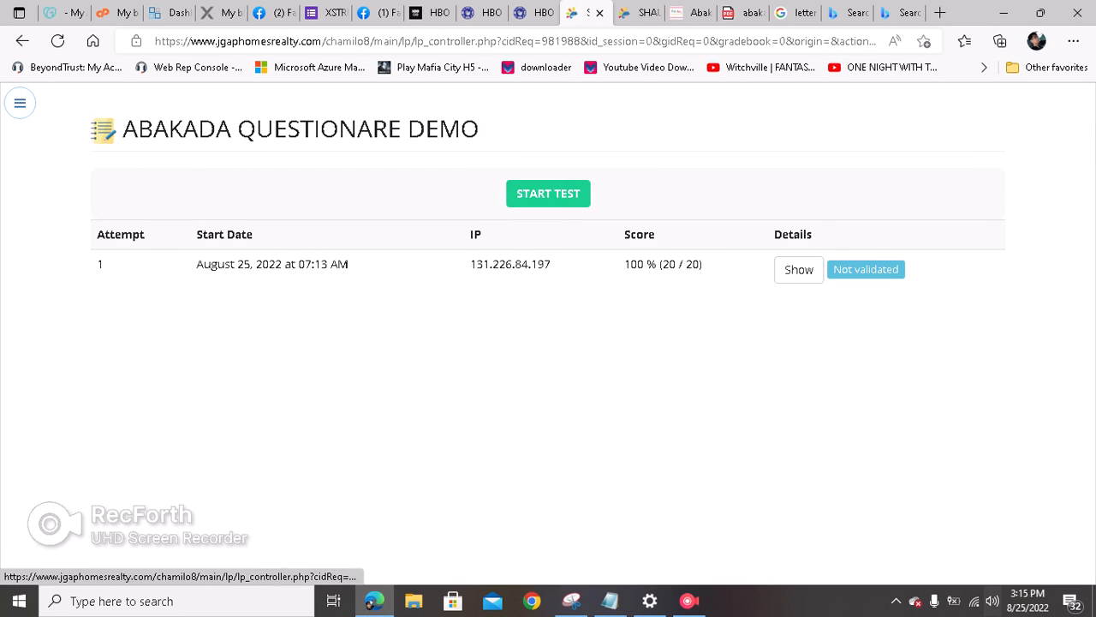
left_click(151, 102)
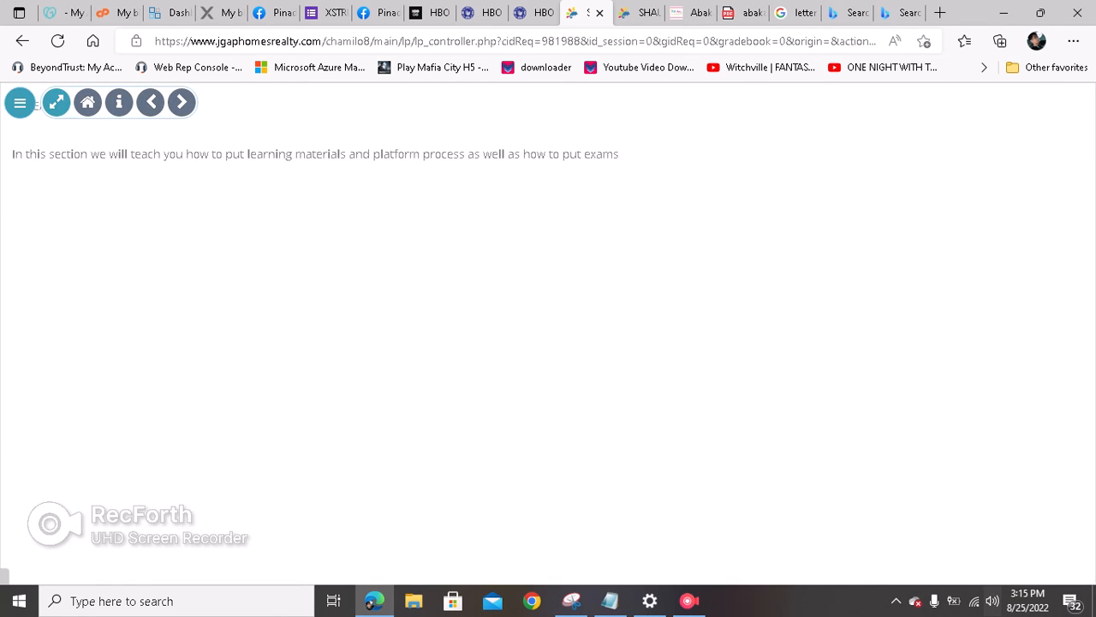
left_click(181, 102)
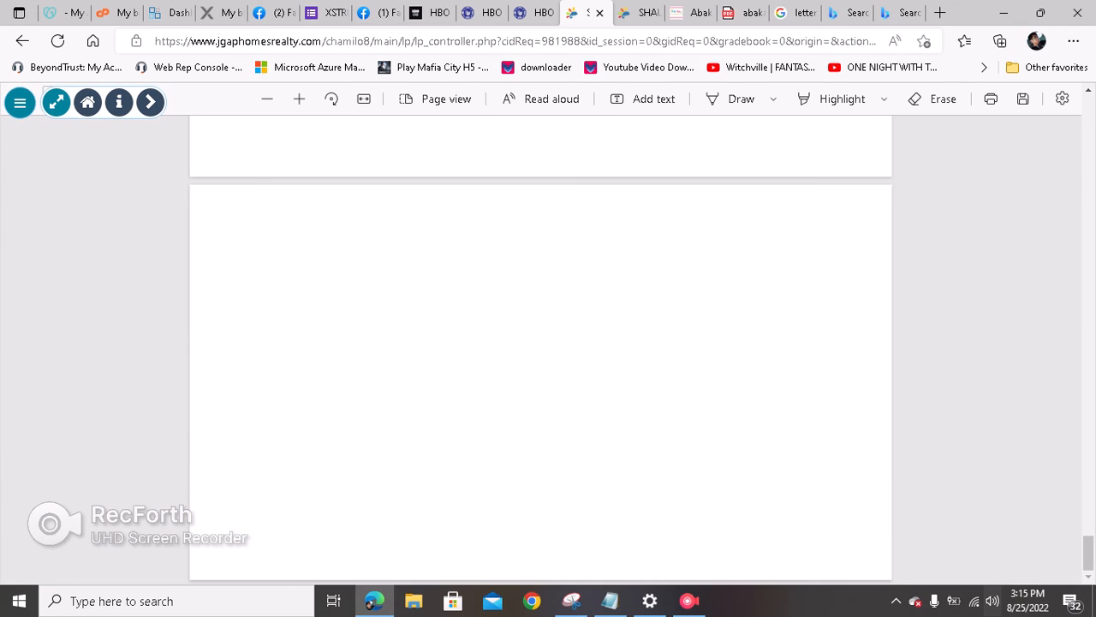
scroll(540, 349, "up", 1)
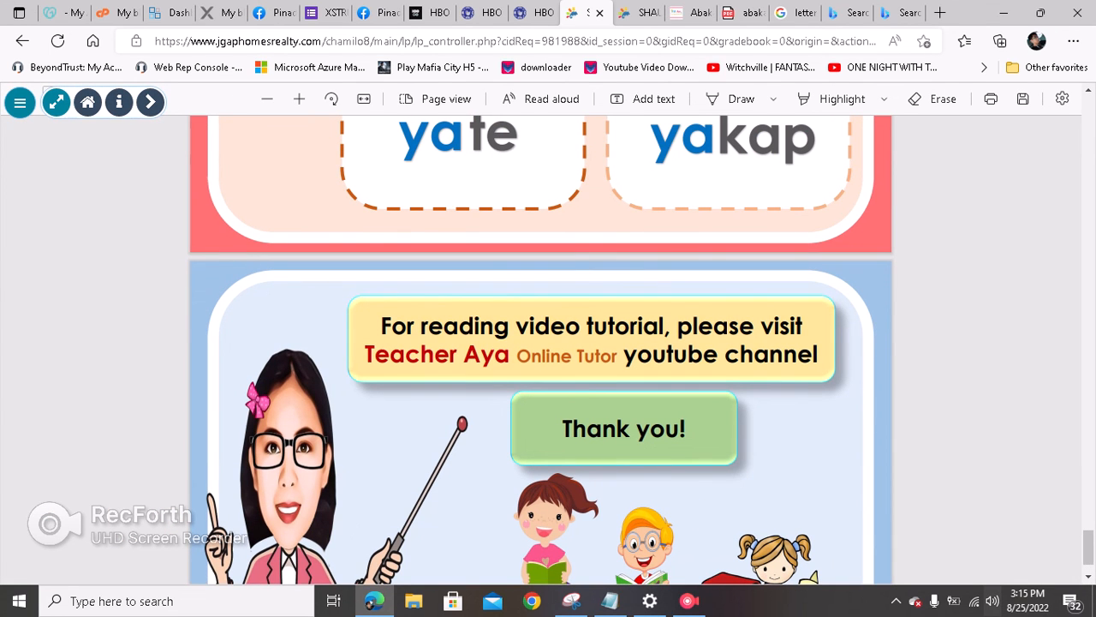
left_click(150, 101)
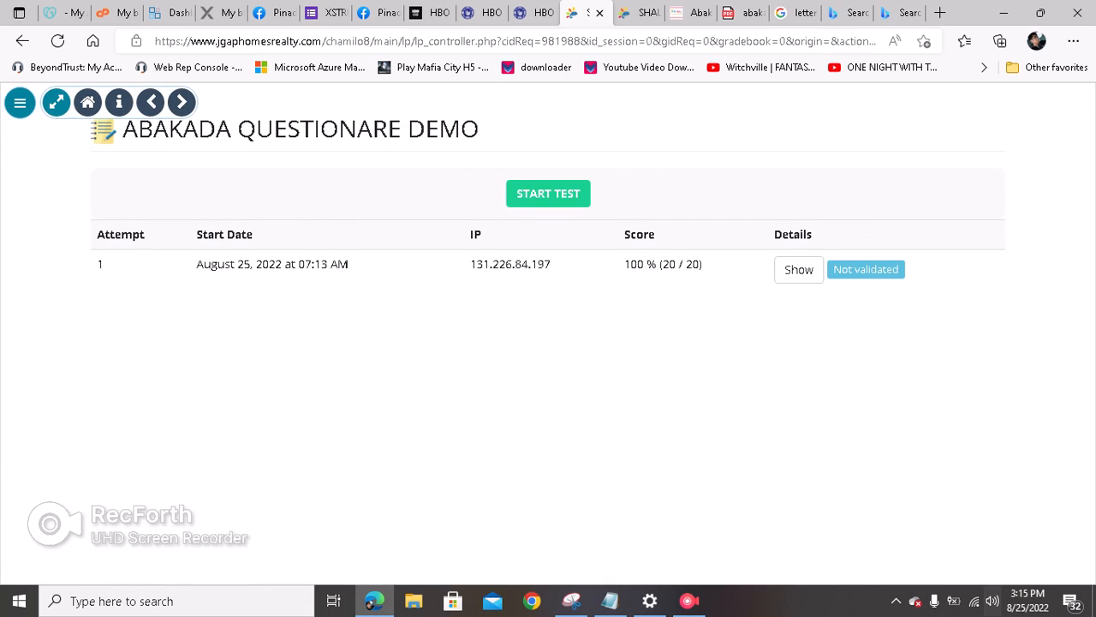
left_click(87, 102)
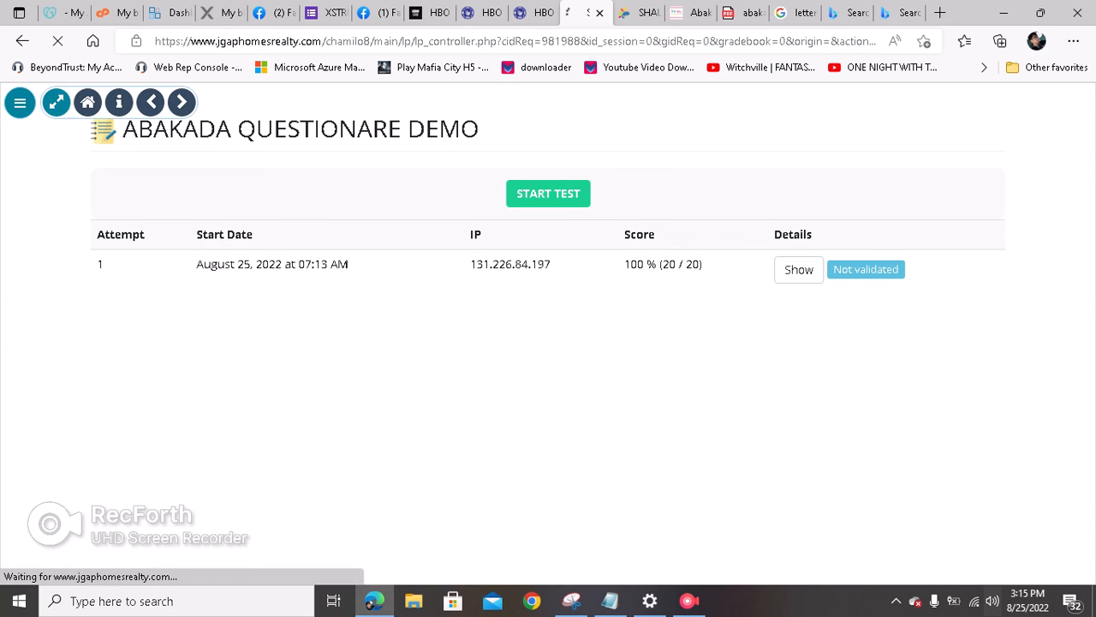
Set the view mode of SAMPLE LEARNING PROCEDURE DEMO to fullscreen and open the learning path.
scroll(548, 334, "down", 8)
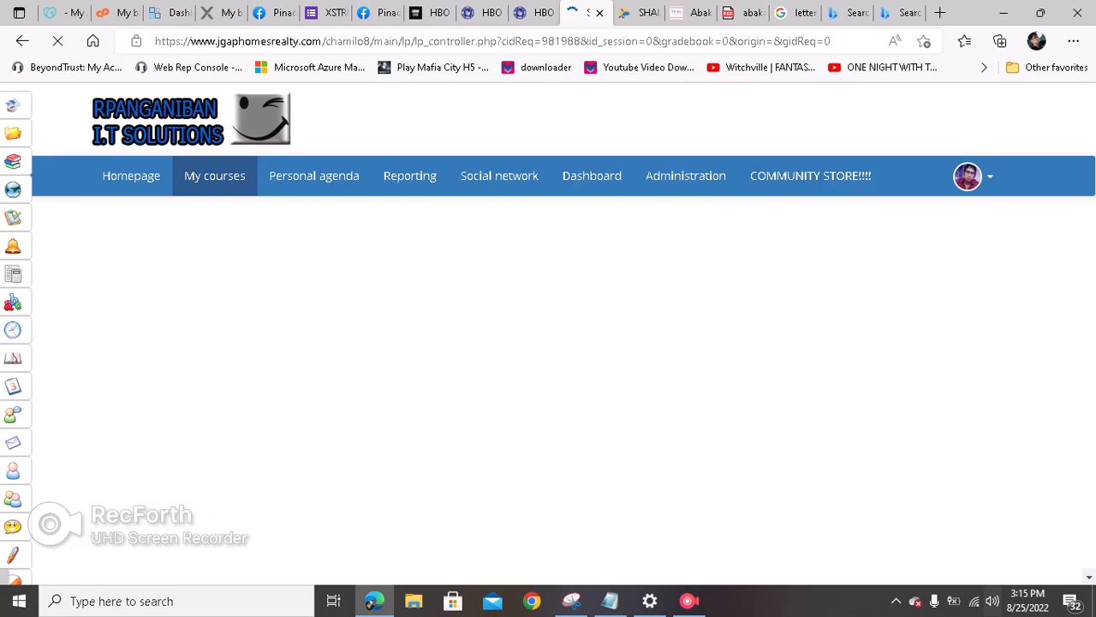
left_click(711, 491)
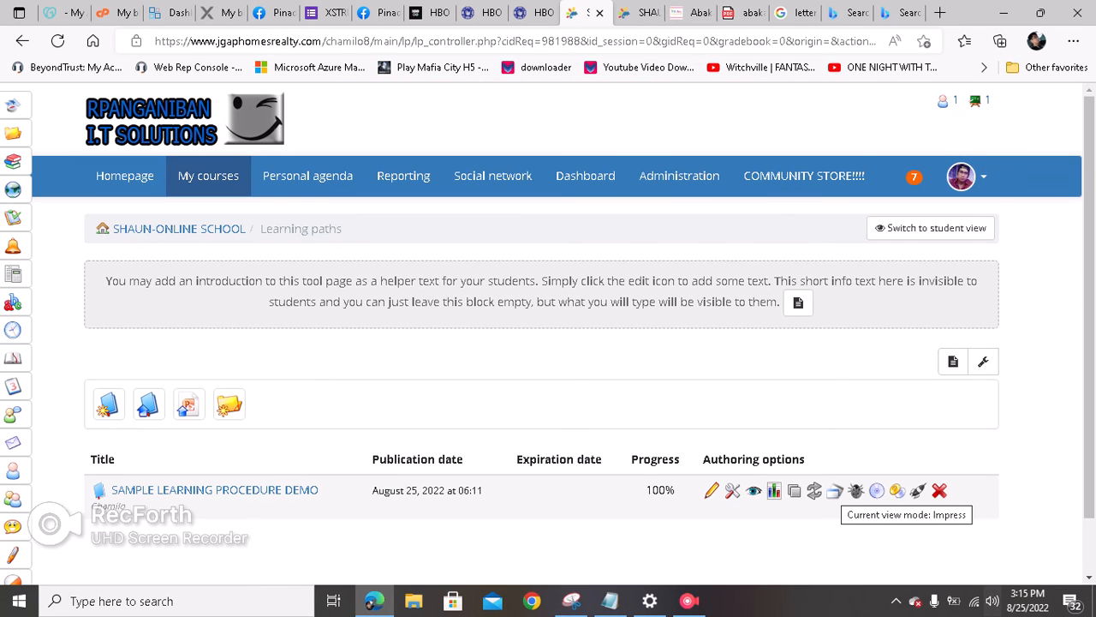
left_click(835, 491)
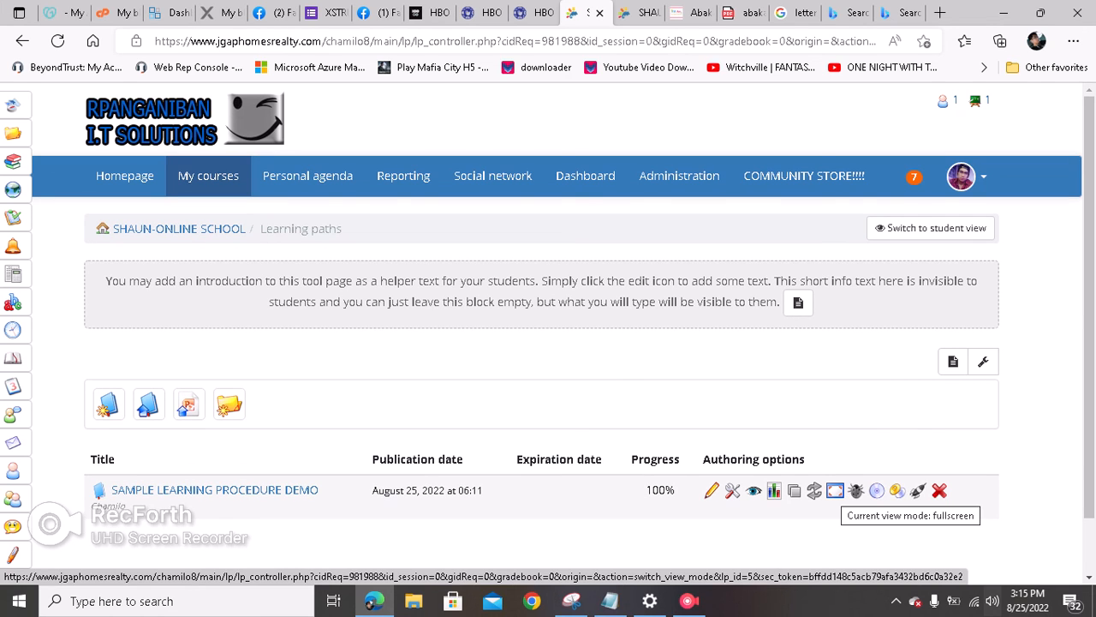
left_click(215, 490)
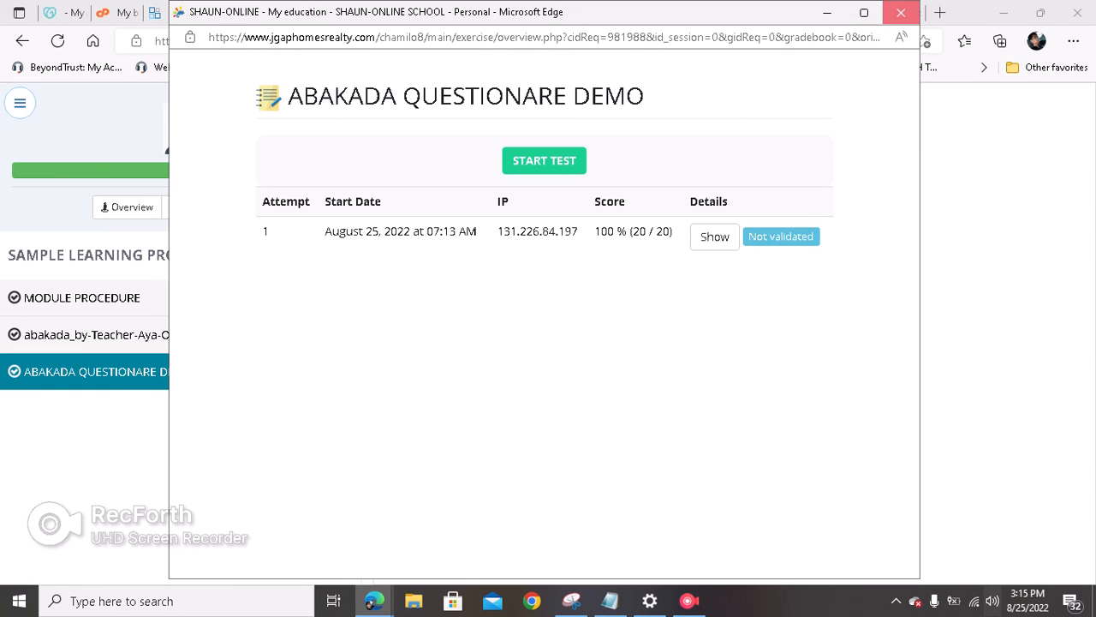
Reopen MODULE PROCEDURE in its pop-up window, then narrow and move that window clear of the learning path's item list.
left_click(901, 12)
left_click(137, 335)
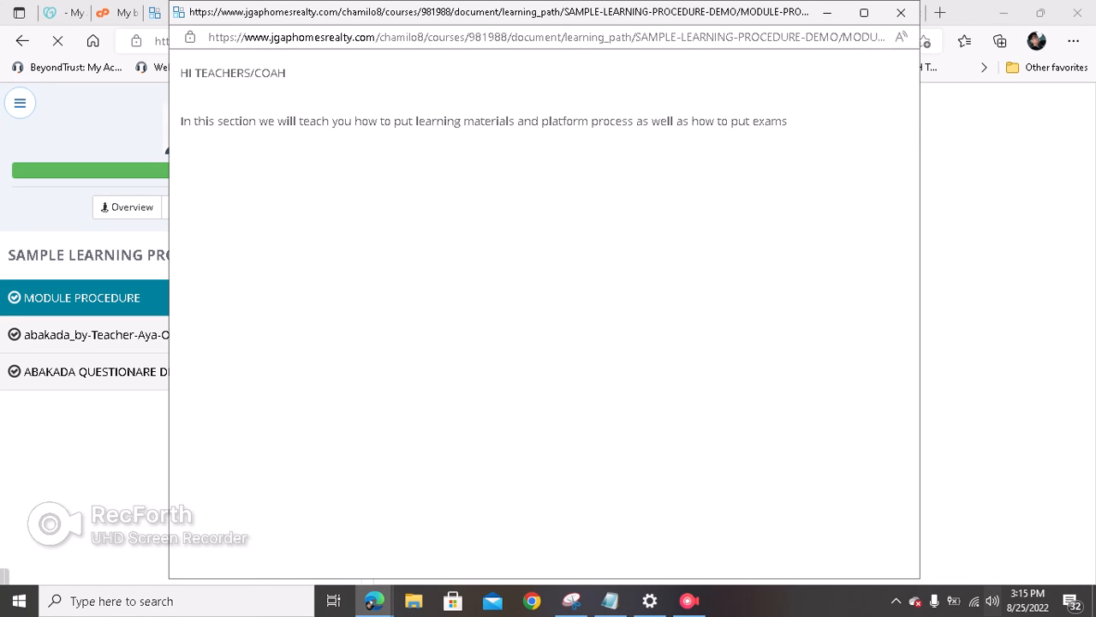
left_click(901, 12)
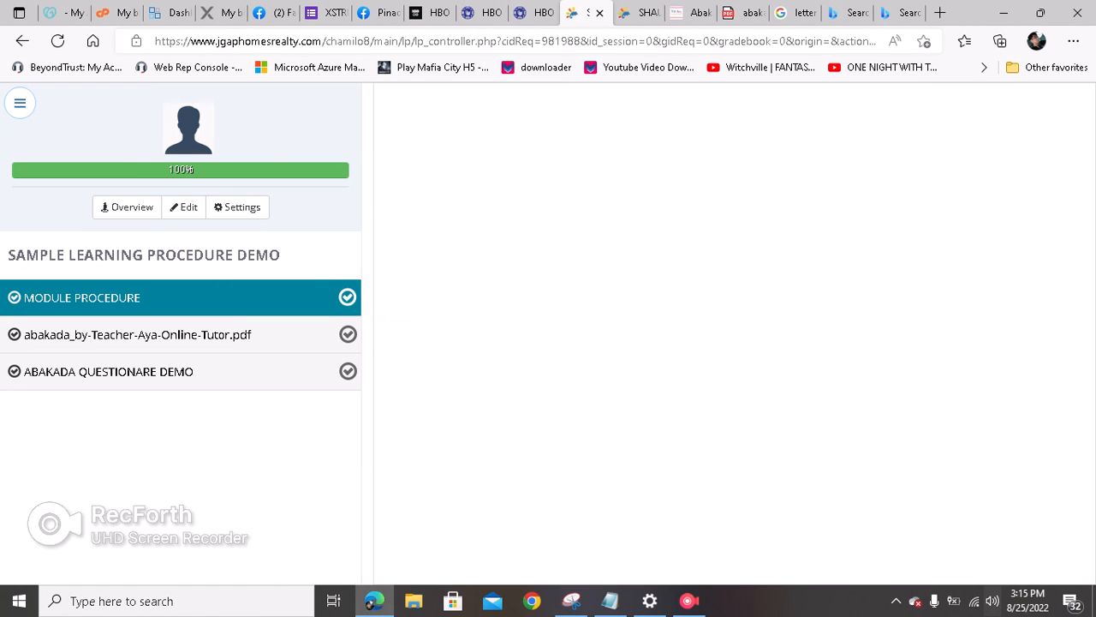
left_click(103, 298)
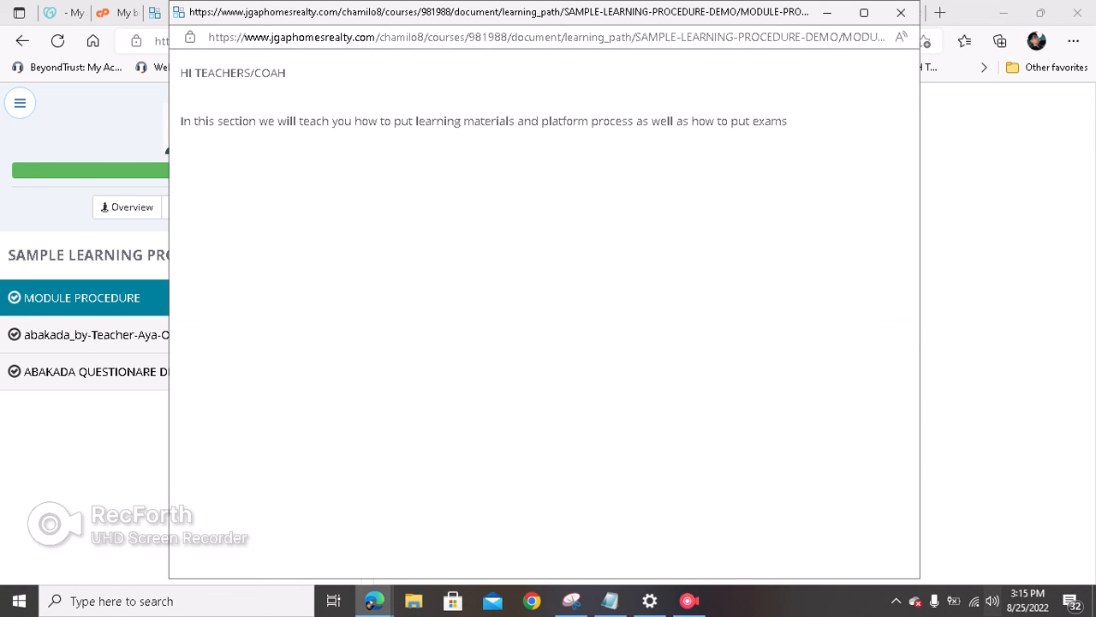
left_click_drag(170, 257, 542, 257)
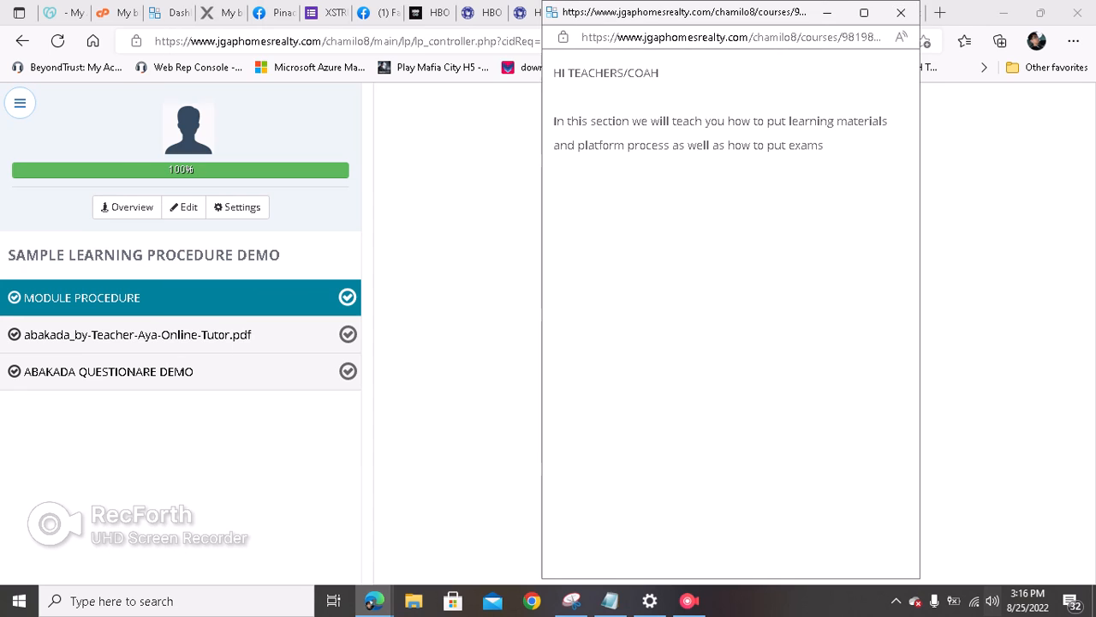
left_click_drag(785, 12, 840, 128)
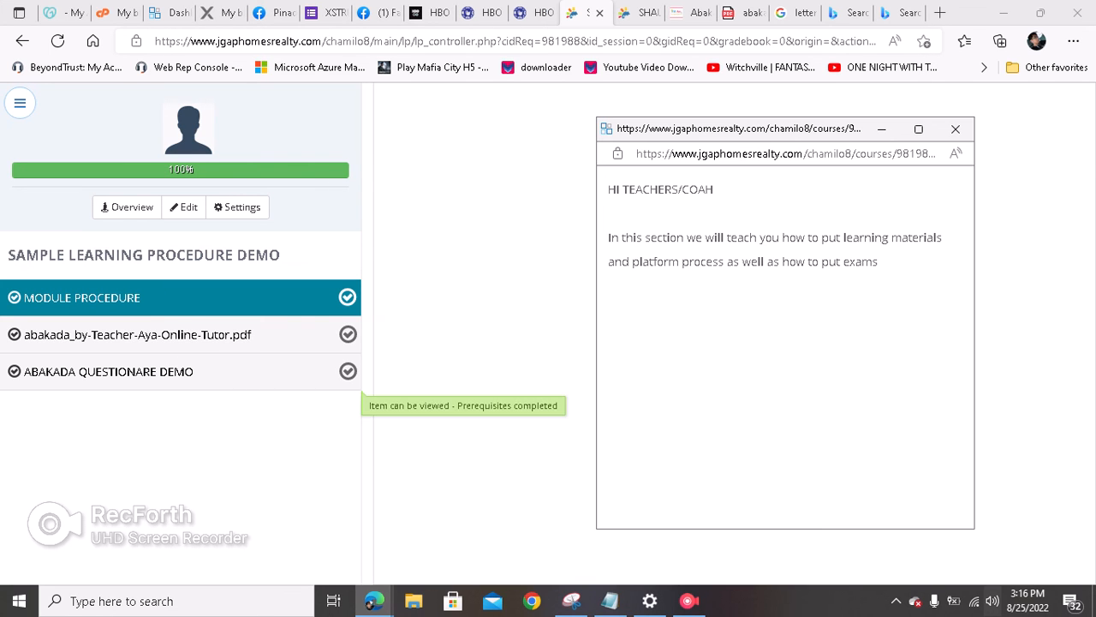
Open the abakada PDF item of the learning path and look through its pages in the pop-up window.
left_click(138, 335)
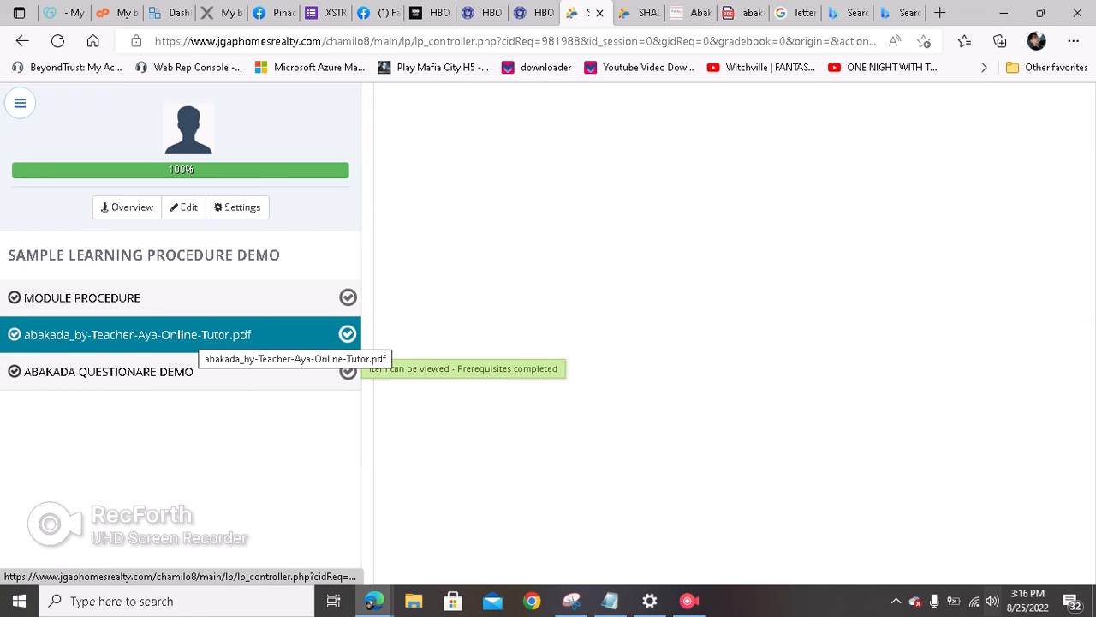
mouse_move(375, 600)
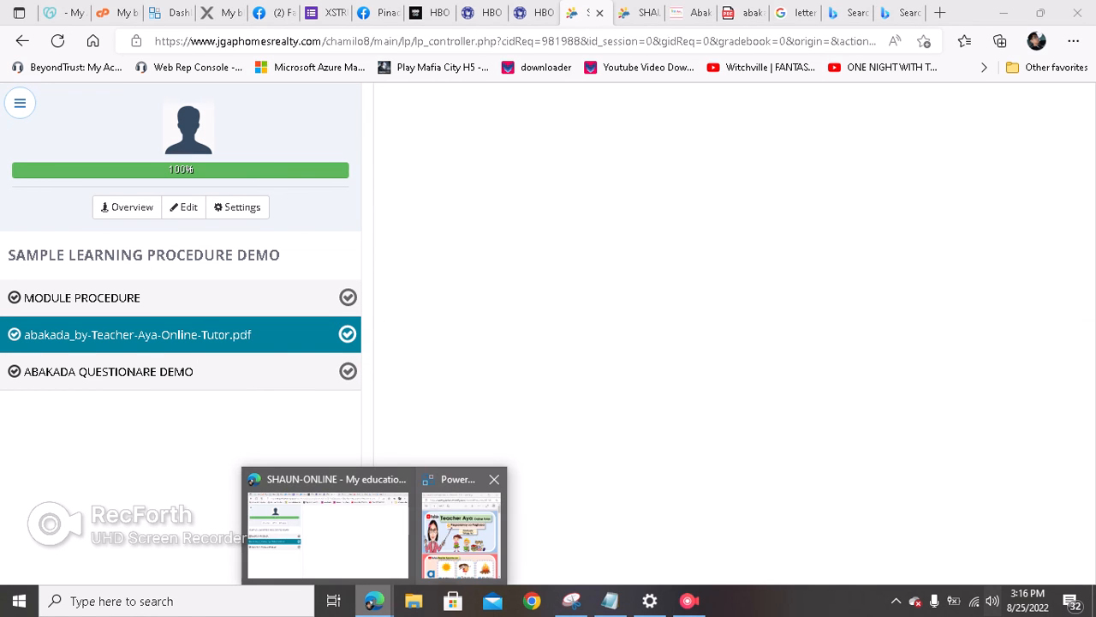
left_click(460, 527)
scroll(779, 359, "down", 10)
scroll(779, 360, "down", 10)
Start the ABAKADA QUESTIONARE DEMO test in the pop-up window and maximize that window.
left_click(108, 371)
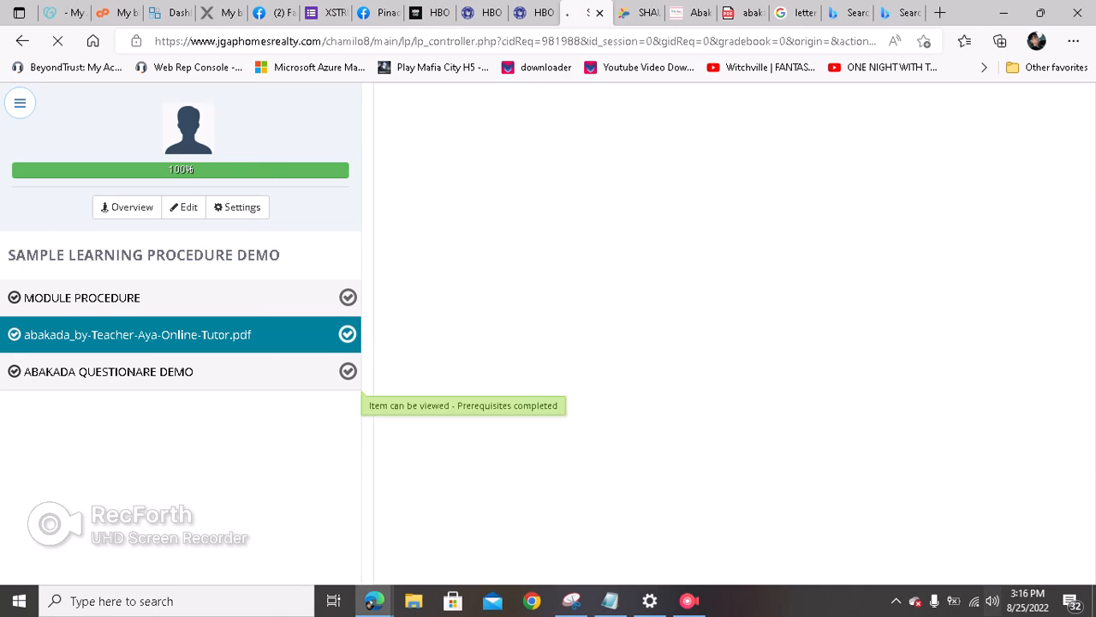
left_click(374, 600)
left_click(461, 529)
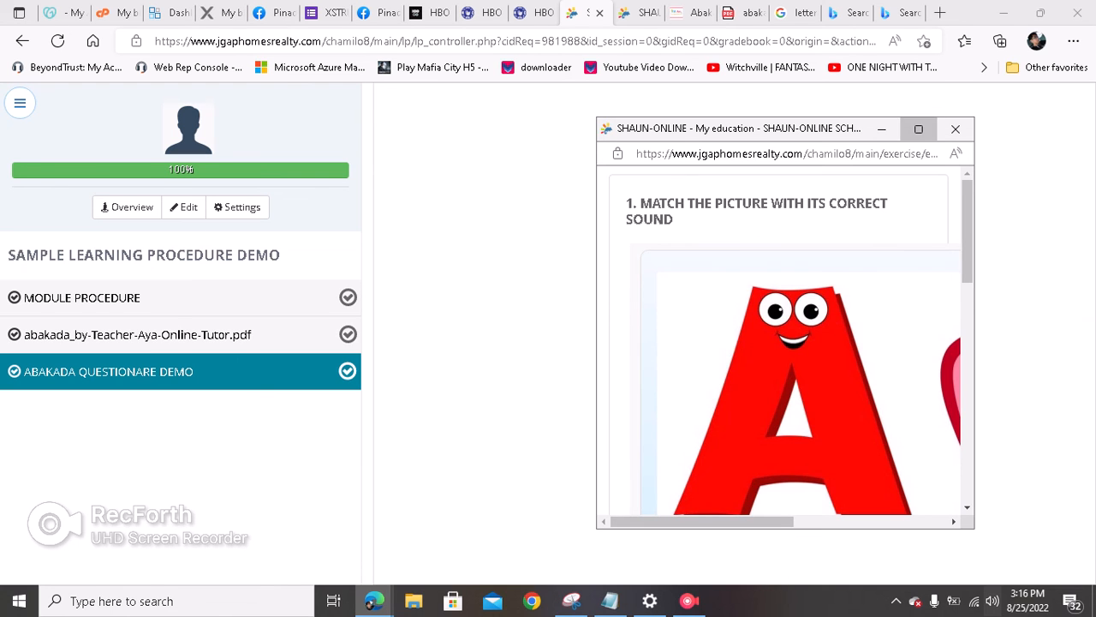
left_click(918, 128)
Look over the matching question and connect the apple picture to the answer APPLE.
scroll(548, 309, "down", 4)
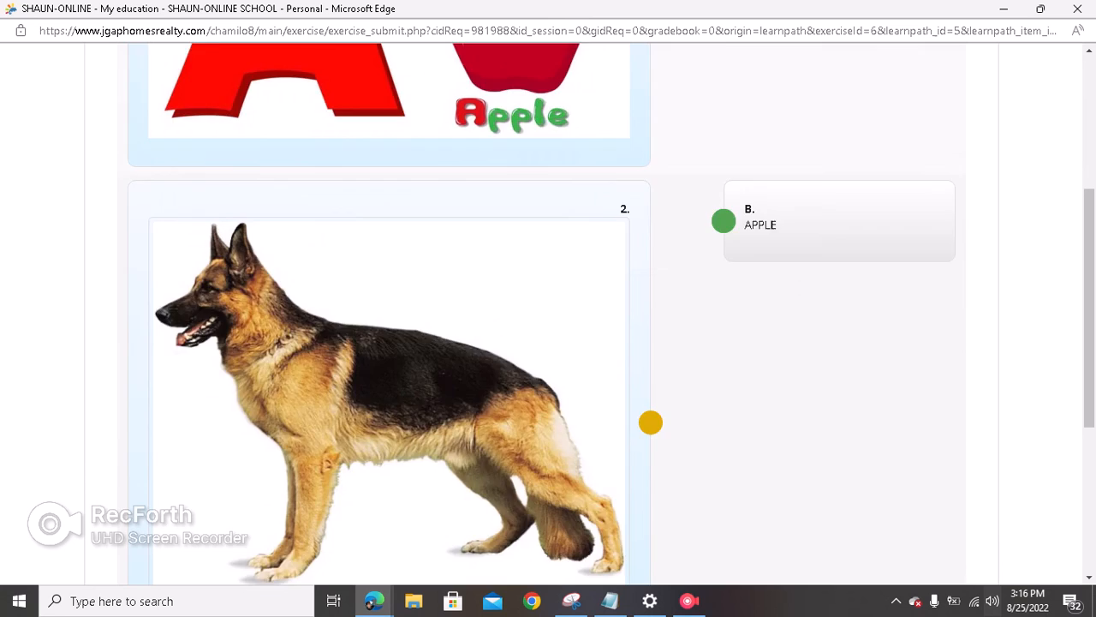
scroll(548, 309, "up", 4)
left_click_drag(651, 299, 723, 521)
scroll(724, 521, "down", 1)
left_click(688, 601)
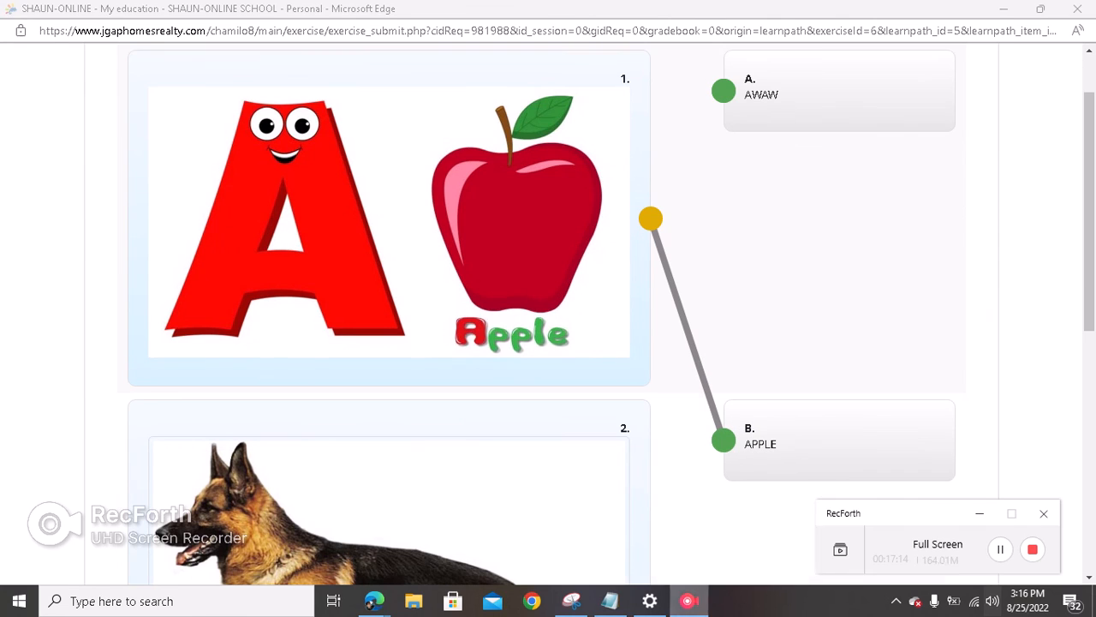
left_click(1033, 549)
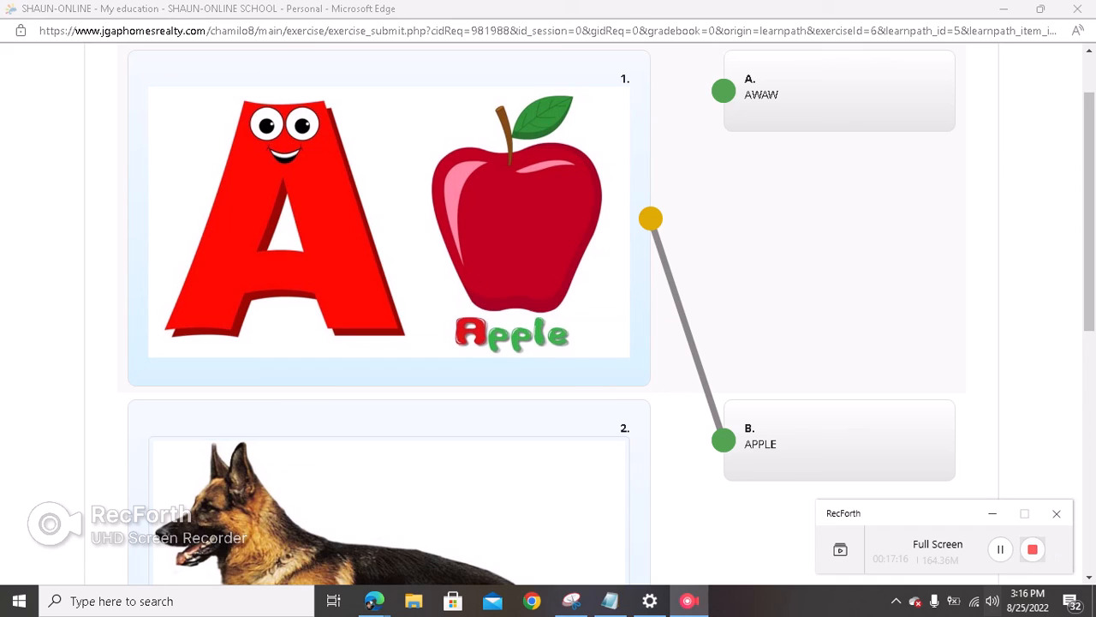